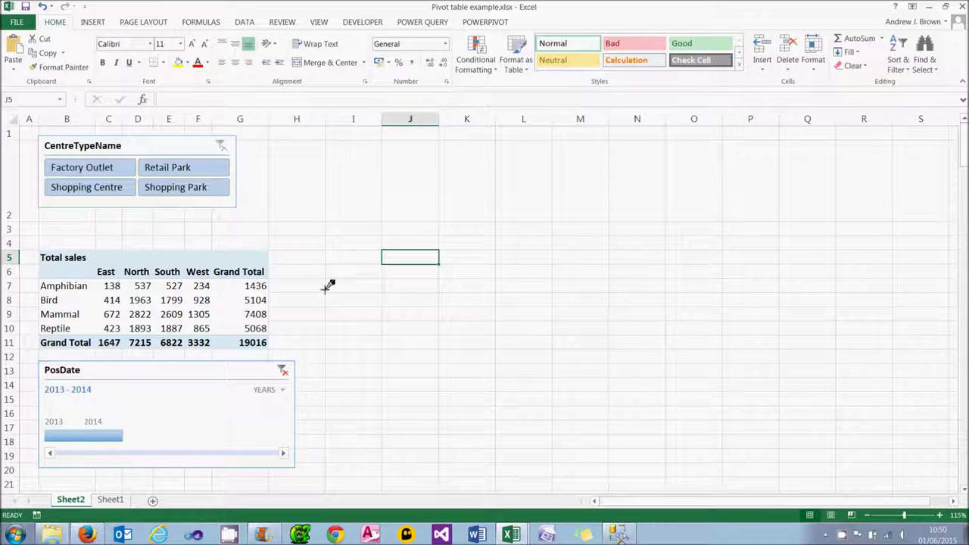
# Select Shopping Centre and Retail Park in the CentreTypeName slicer, cutting the grand total to 17849.
pyautogui.click(77, 254)
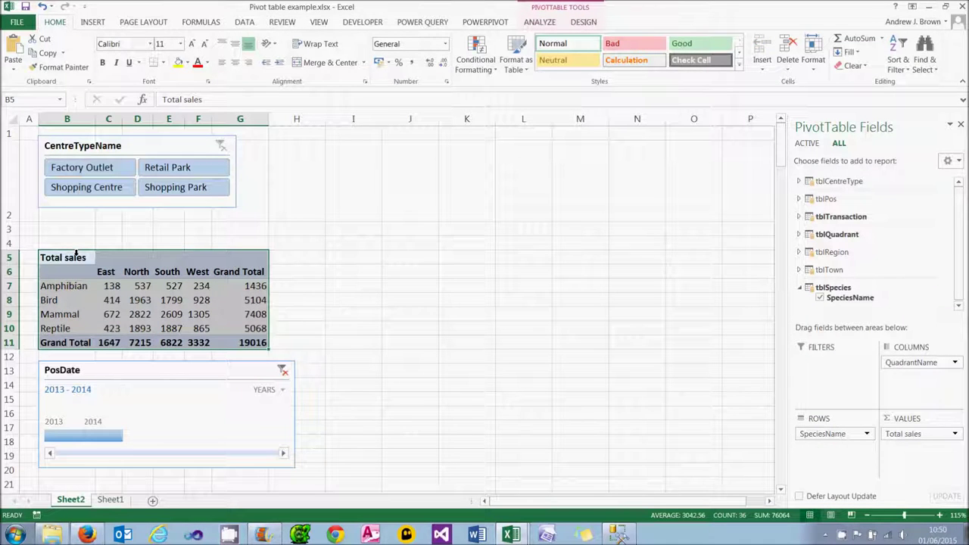
pyautogui.click(138, 313)
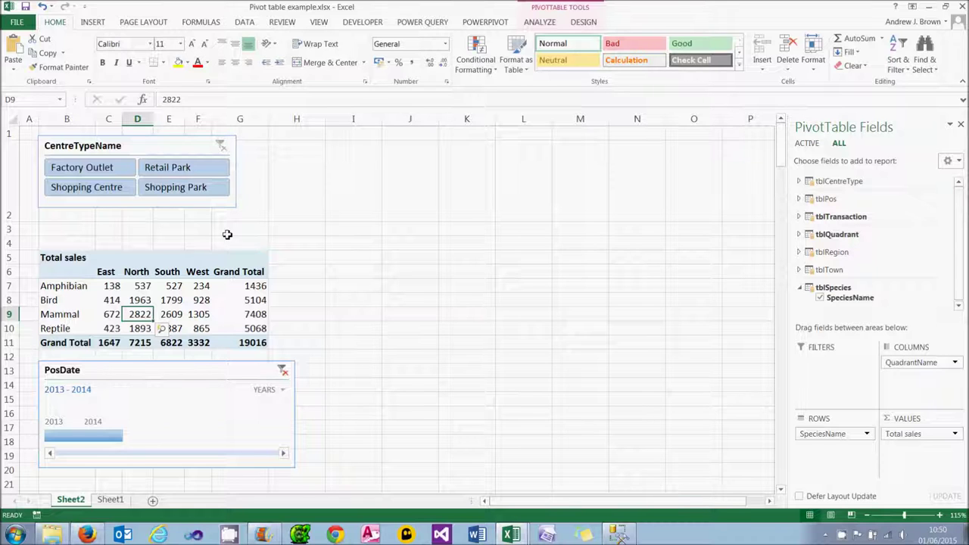
pyautogui.click(169, 147)
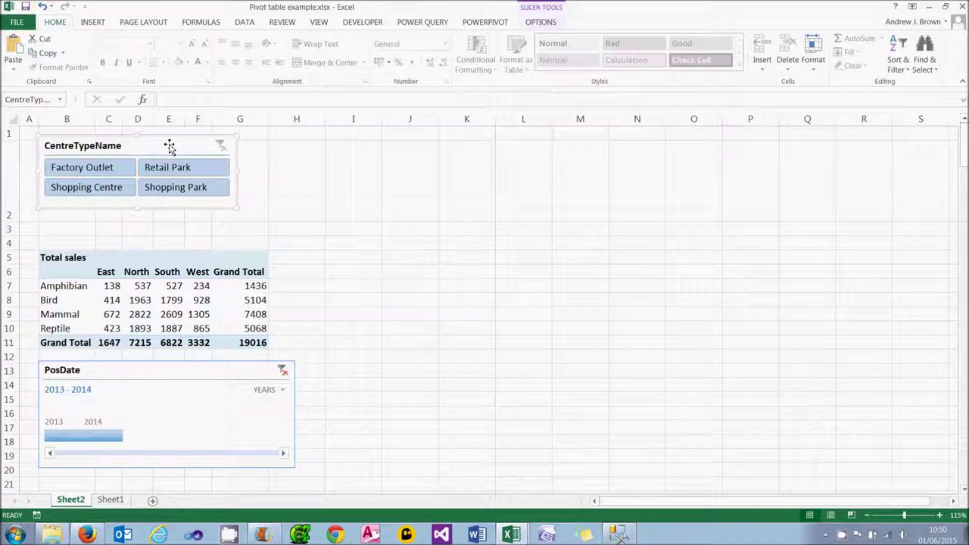
pyautogui.click(121, 188)
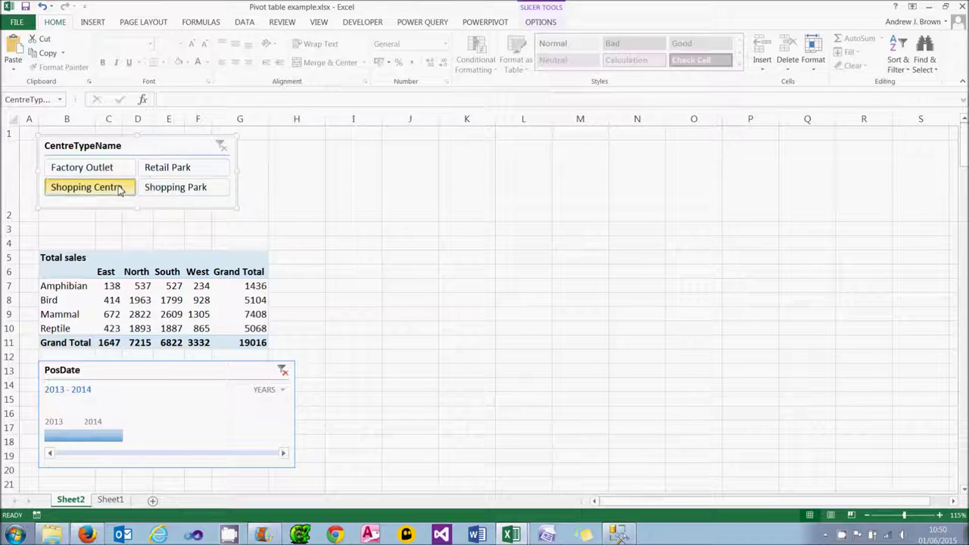
pyautogui.keyDown('ctrl'); pyautogui.click(168, 171); pyautogui.keyUp('ctrl')
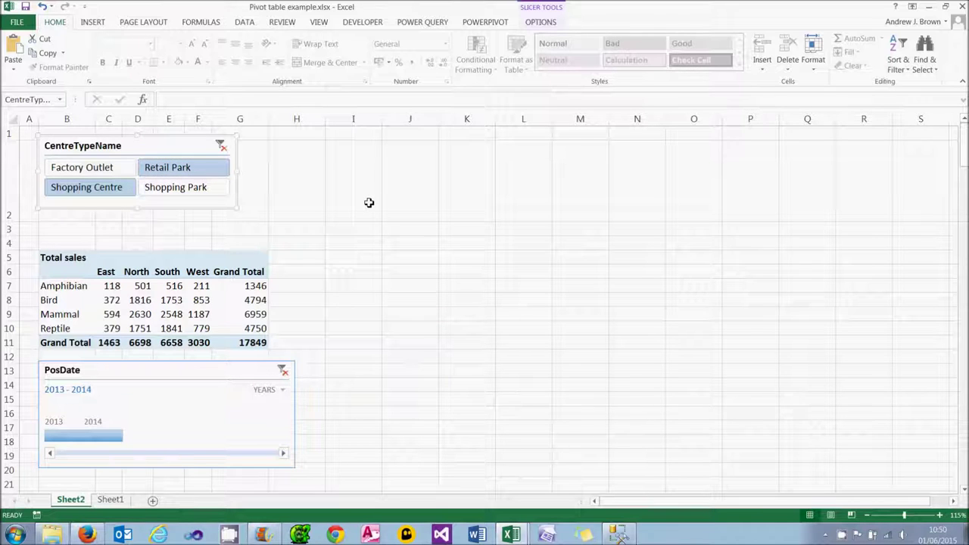
pyautogui.click(146, 318)
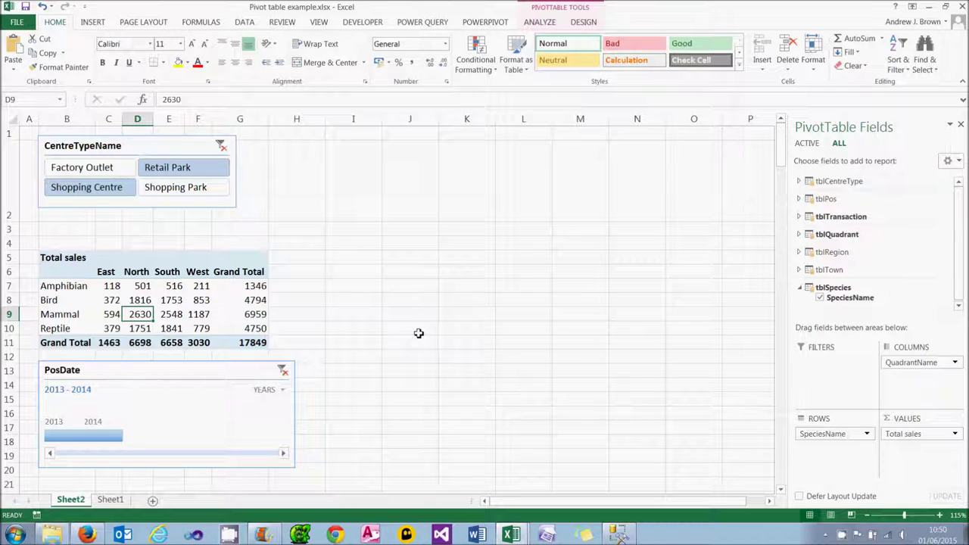
# Show the PosDate timeline in quarters and narrow it to Q3 2013, leaving a 2259 total.
pyautogui.click(282, 391)
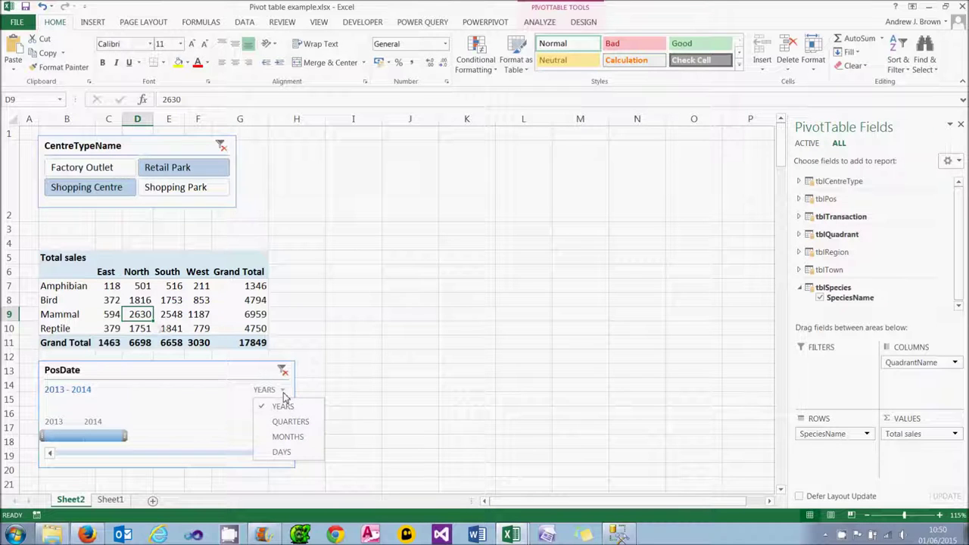
pyautogui.click(288, 422)
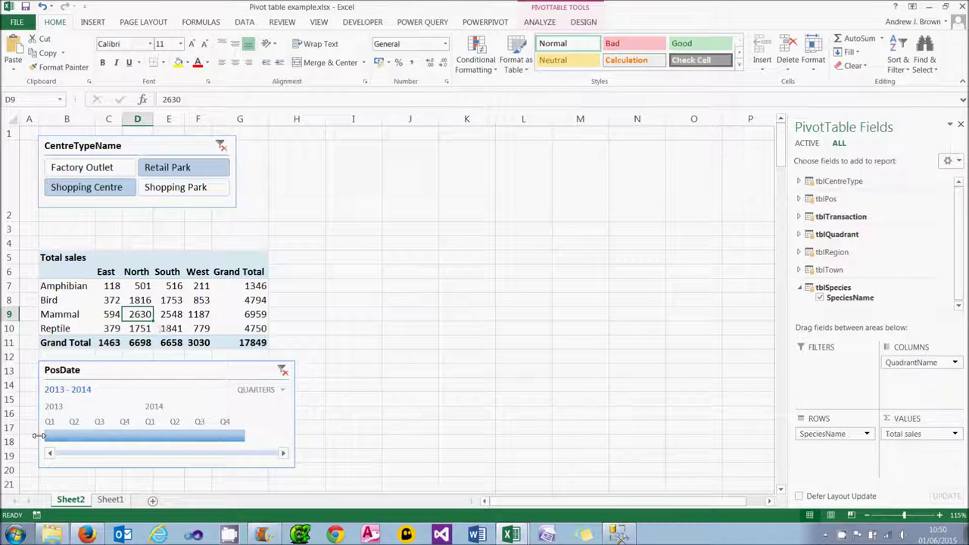
pyautogui.moveTo(43, 436); pyautogui.dragTo(110, 436)
pyautogui.moveTo(246, 436); pyautogui.dragTo(225, 436)
pyautogui.moveTo(158, 440); pyautogui.dragTo(123, 439)
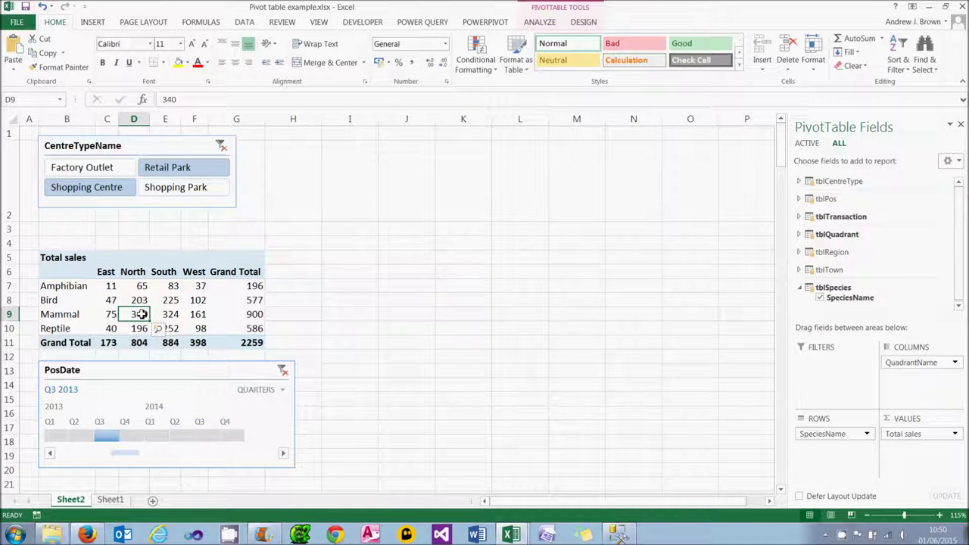
pyautogui.moveTo(211, 326)
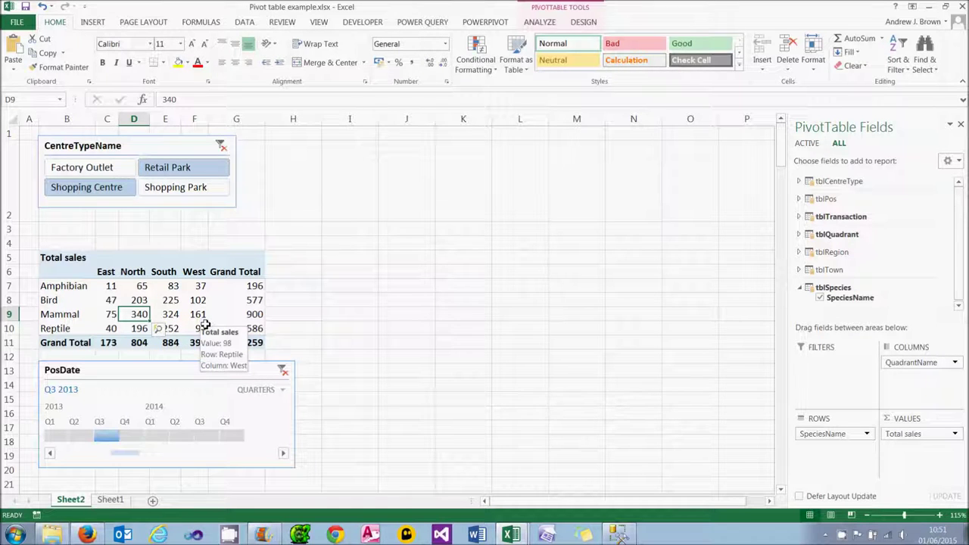
pyautogui.rightClick(140, 319)
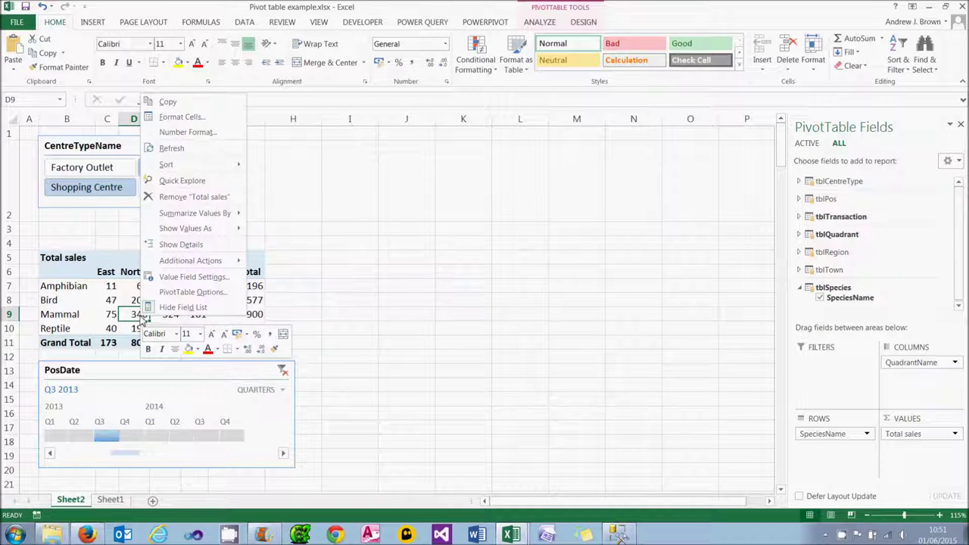
# Use Quick Explore to drill the Mammal sales down to tblRegion's RegionName.
pyautogui.click(181, 181)
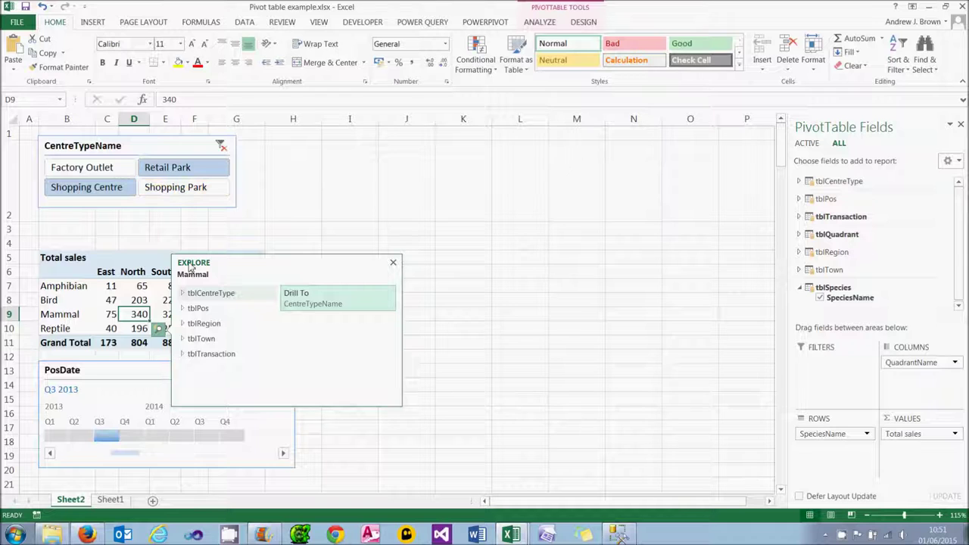
pyautogui.click(183, 324)
pyautogui.click(205, 338)
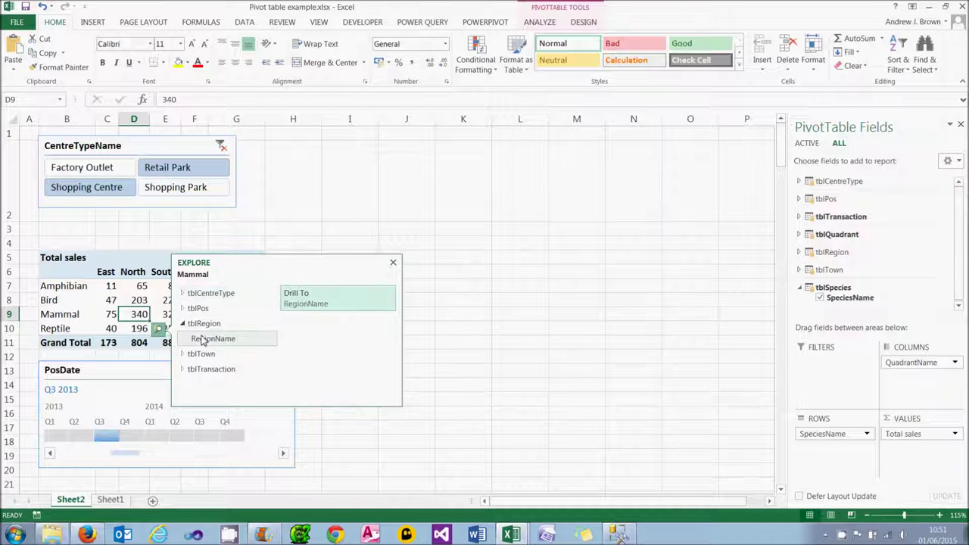
pyautogui.click(303, 307)
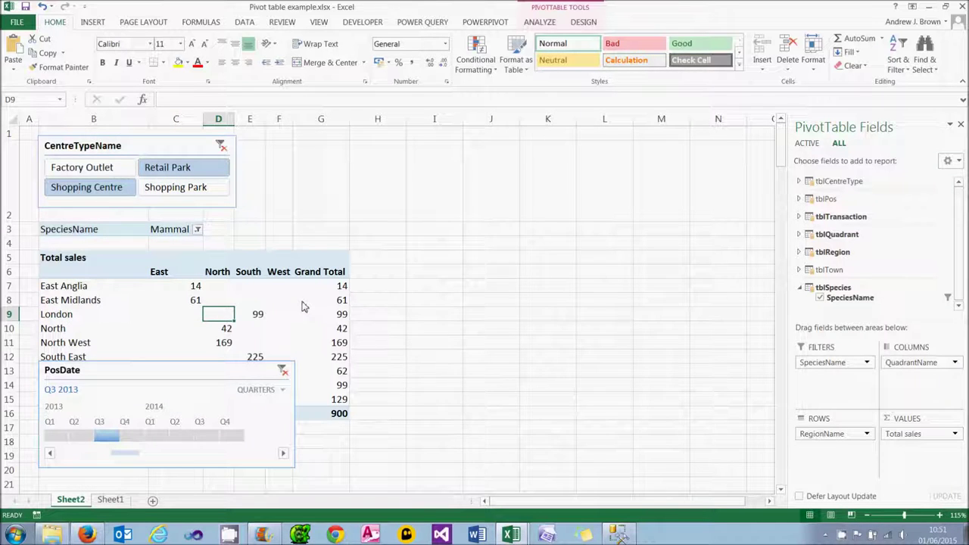
# Move the PosDate timeline below the pivot and inspect the regional North values.
pyautogui.moveTo(227, 369); pyautogui.dragTo(223, 441)
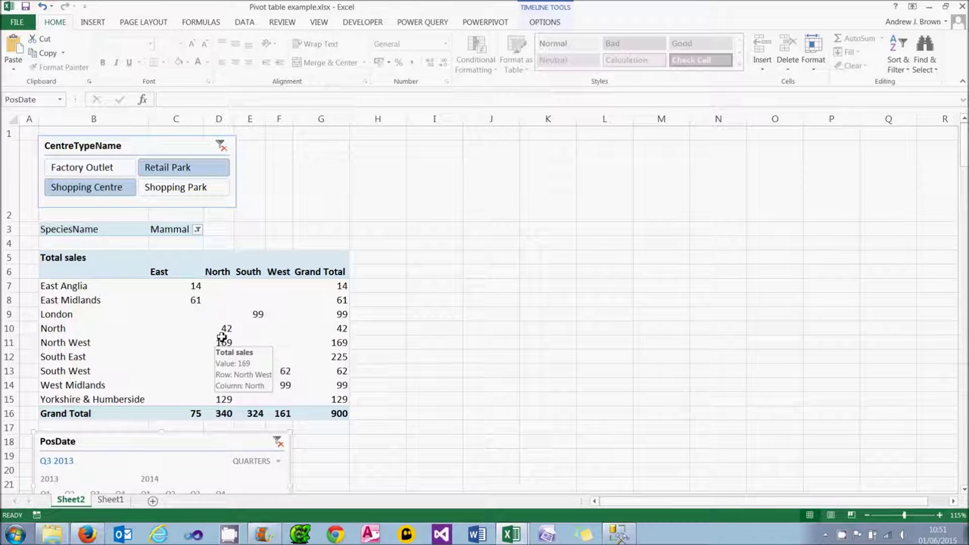
pyautogui.click(224, 413)
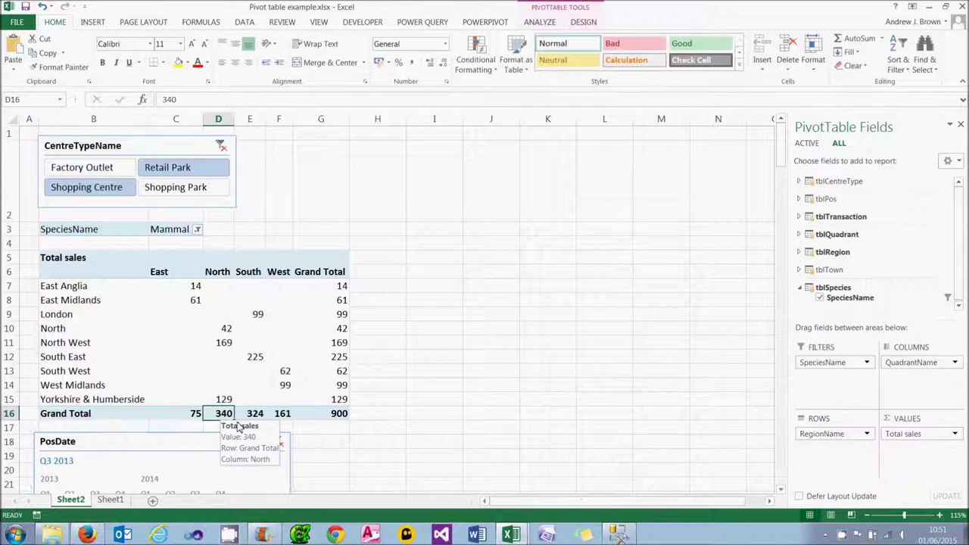
pyautogui.click(224, 329)
pyautogui.click(221, 343)
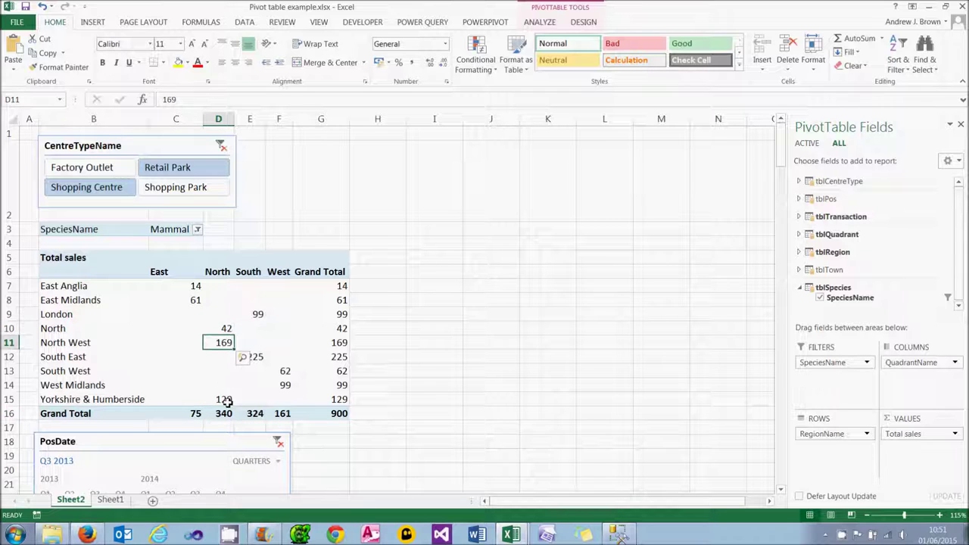
pyautogui.click(224, 399)
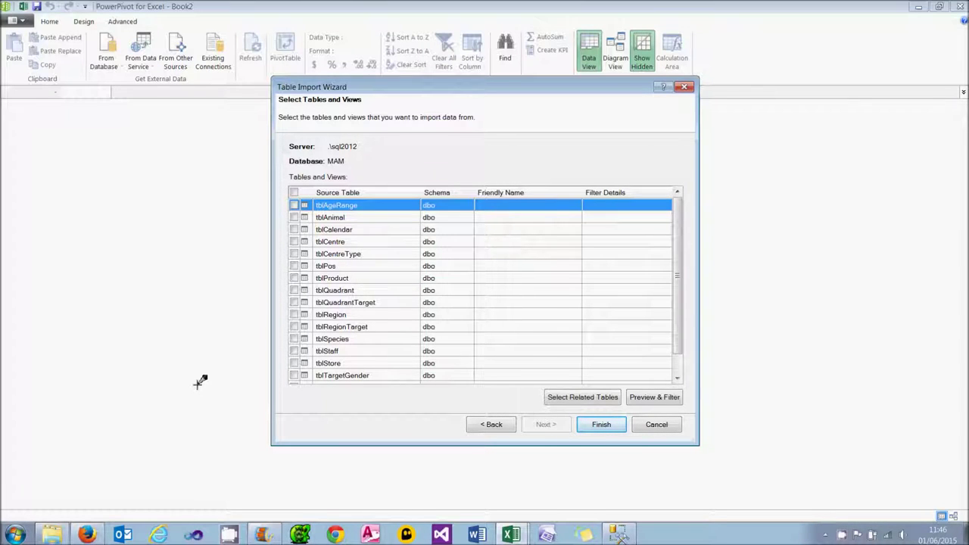
# Tick tblAnimal, tblCentre, tblCentreType, tblPos, tblProduct, tblQuadrant, tblRegion and tblSpecies for import.
pyautogui.click(293, 217)
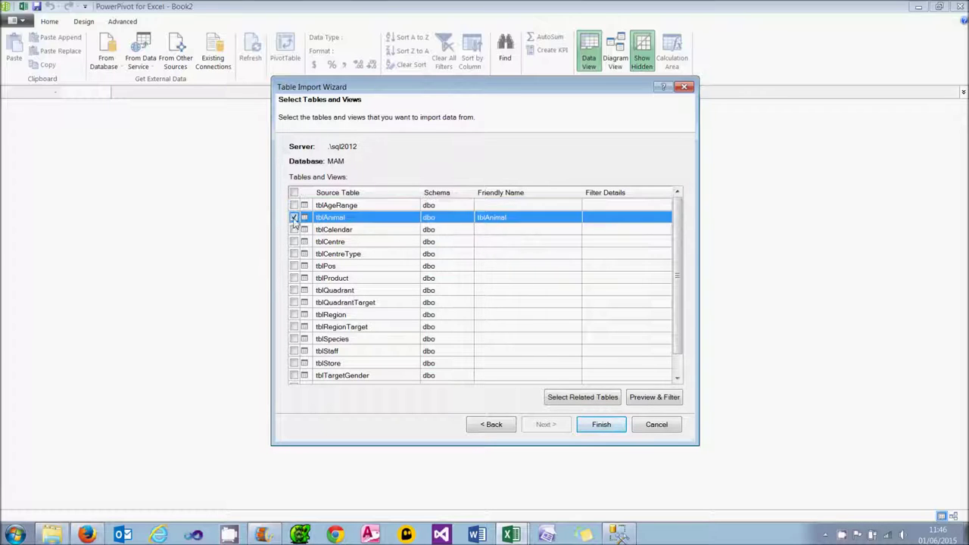
pyautogui.click(294, 242)
pyautogui.click(294, 254)
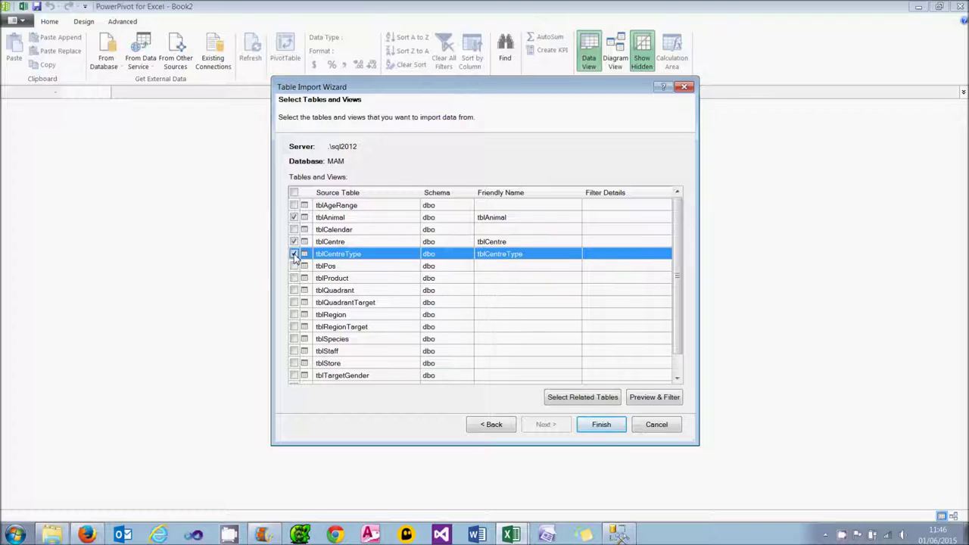
pyautogui.click(294, 266)
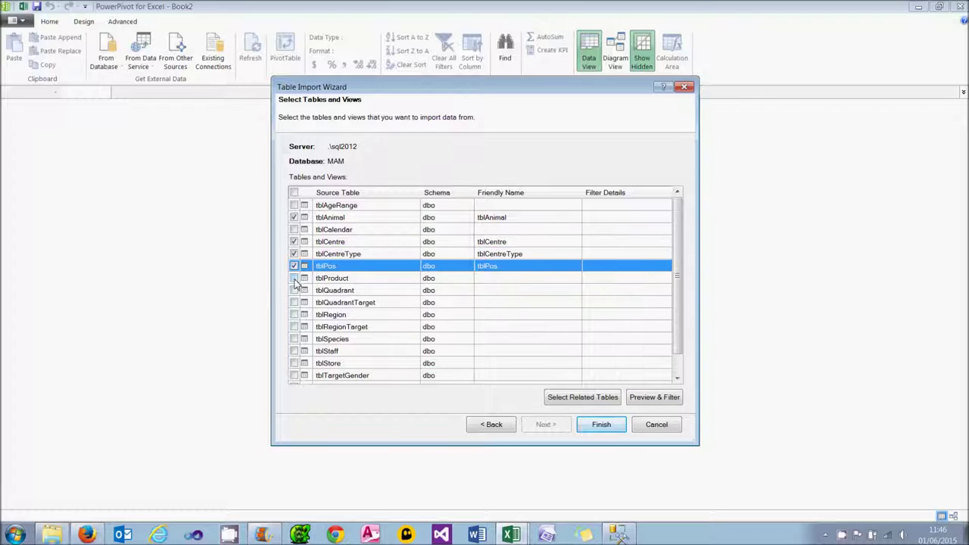
pyautogui.click(294, 278)
pyautogui.click(294, 290)
pyautogui.click(293, 315)
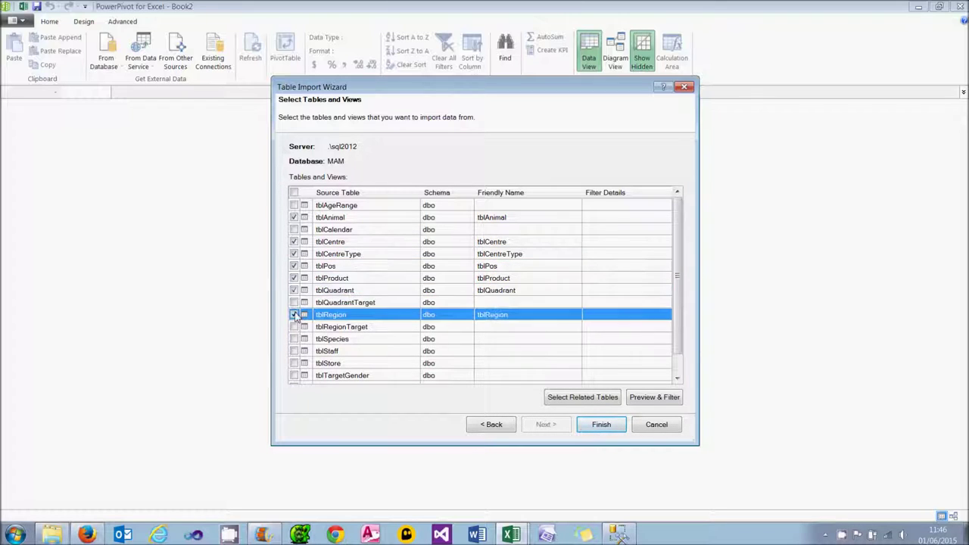
pyautogui.click(294, 339)
# Add tblStore, tblTown and tblTransaction, then import all eleven tables and close the wizard.
pyautogui.scroll(-1, 300, 354)
pyautogui.click(293, 338)
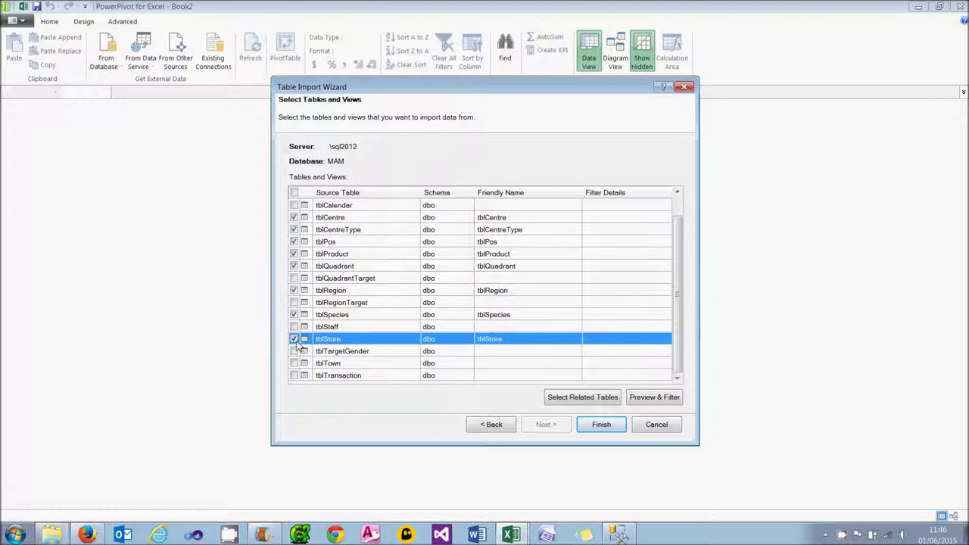
pyautogui.click(294, 363)
pyautogui.click(295, 375)
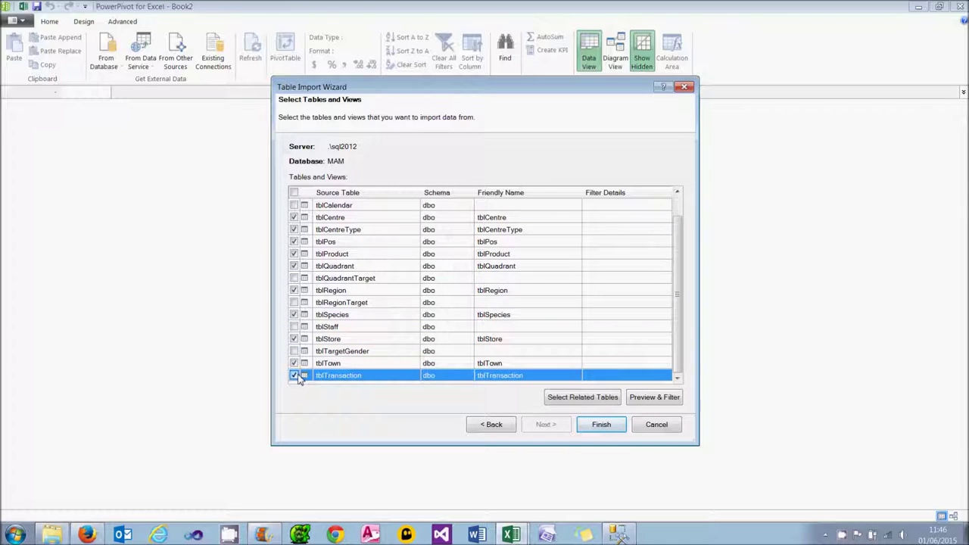
pyautogui.click(602, 426)
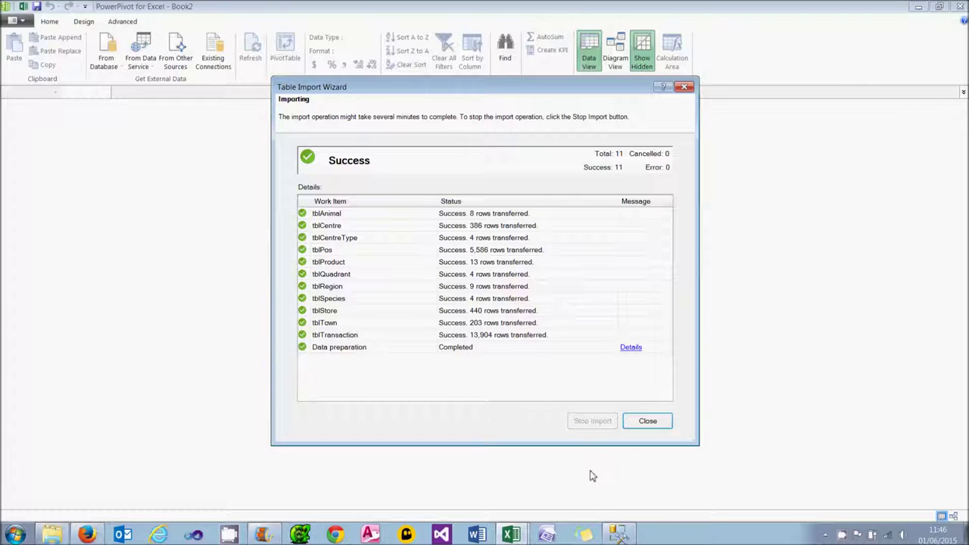
pyautogui.click(648, 421)
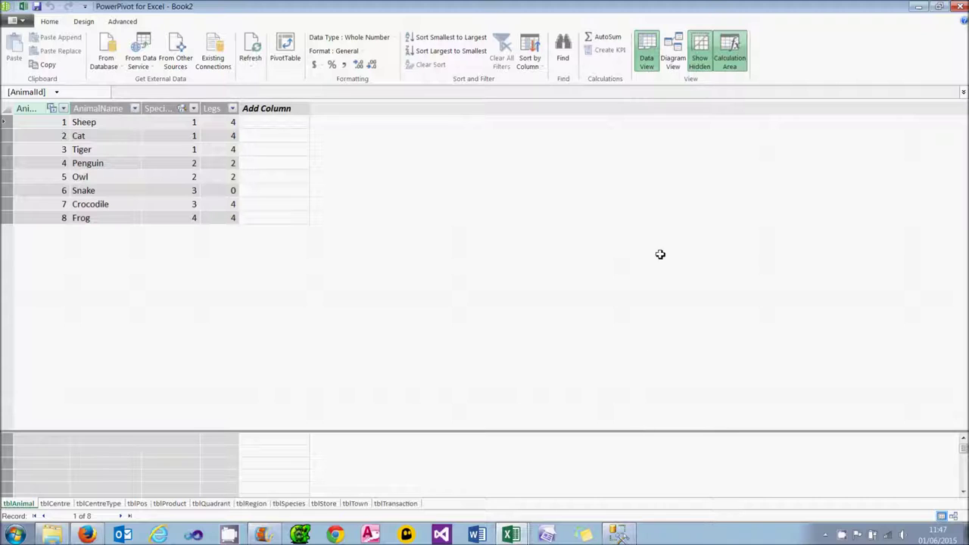
# Switch to Diagram View and fit the eleven linked MAM tables to the screen.
pyautogui.click(673, 61)
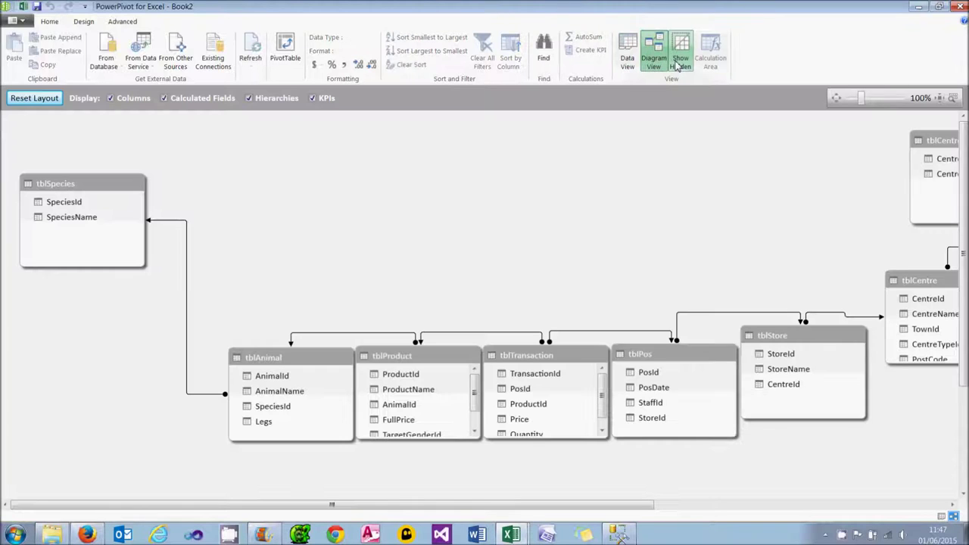
pyautogui.click(940, 99)
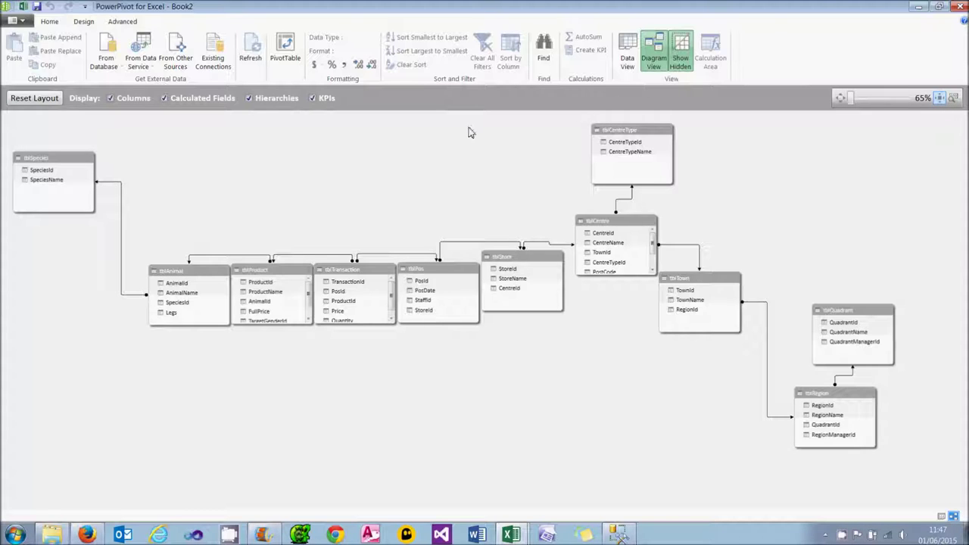
pyautogui.click(284, 68)
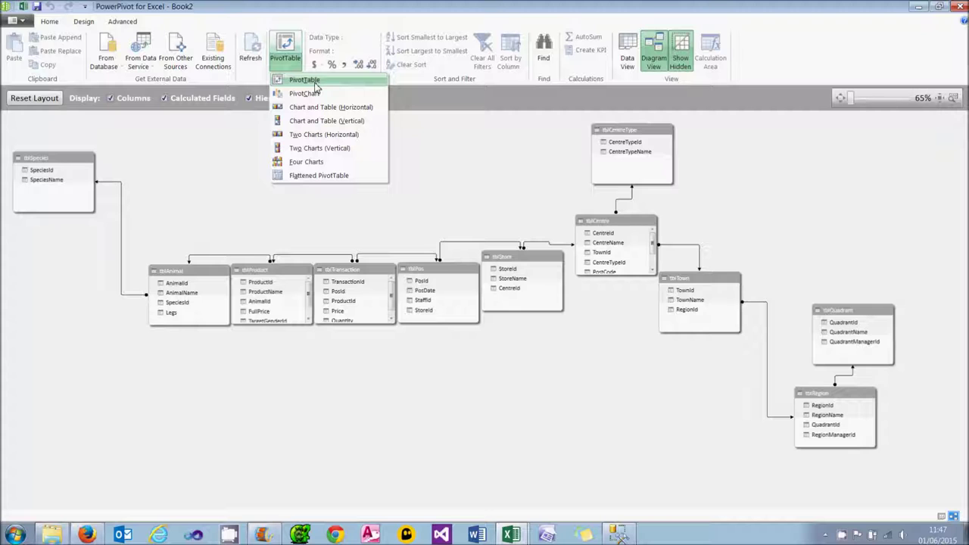
# Insert a PivotTable on a new worksheet and add tblQuadrant's QuadrantName to the rows.
pyautogui.click(315, 83)
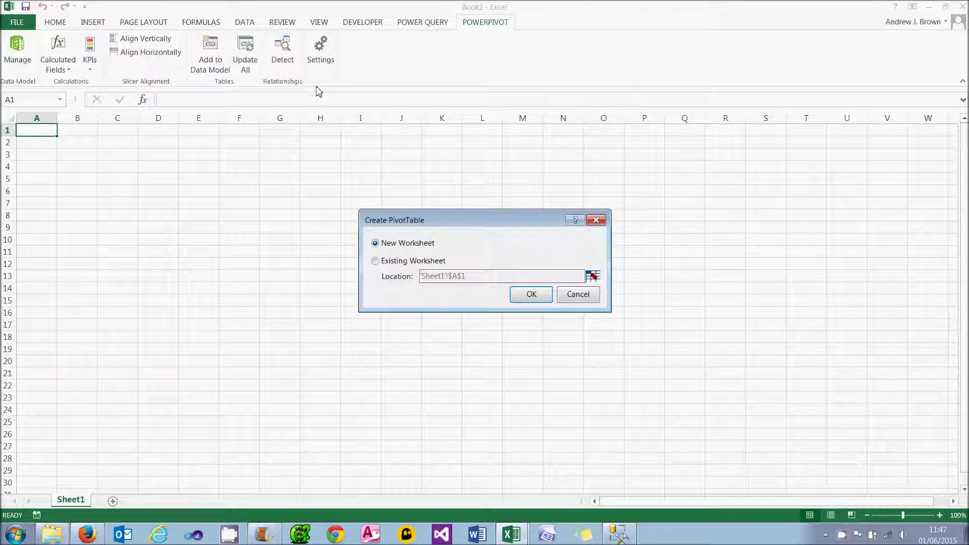
pyautogui.click(532, 295)
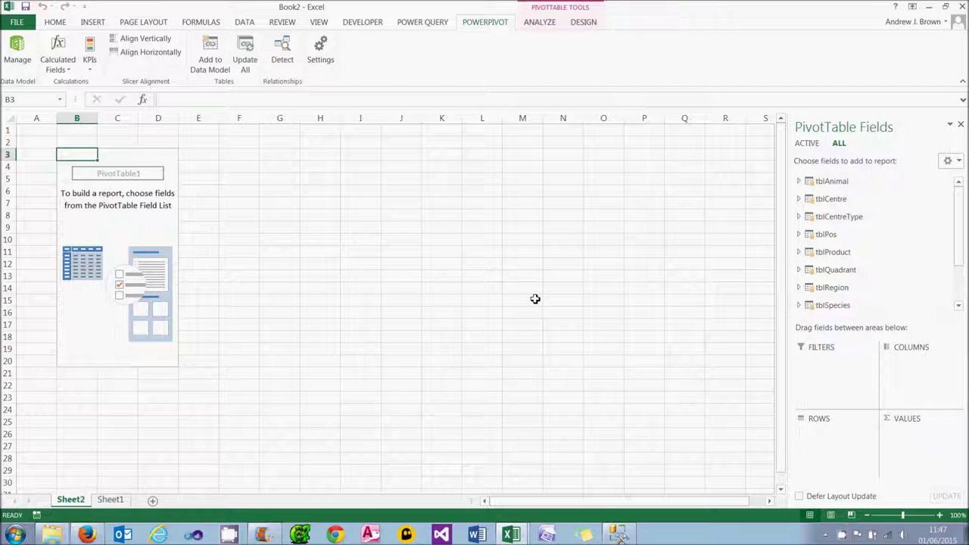
pyautogui.click(798, 269)
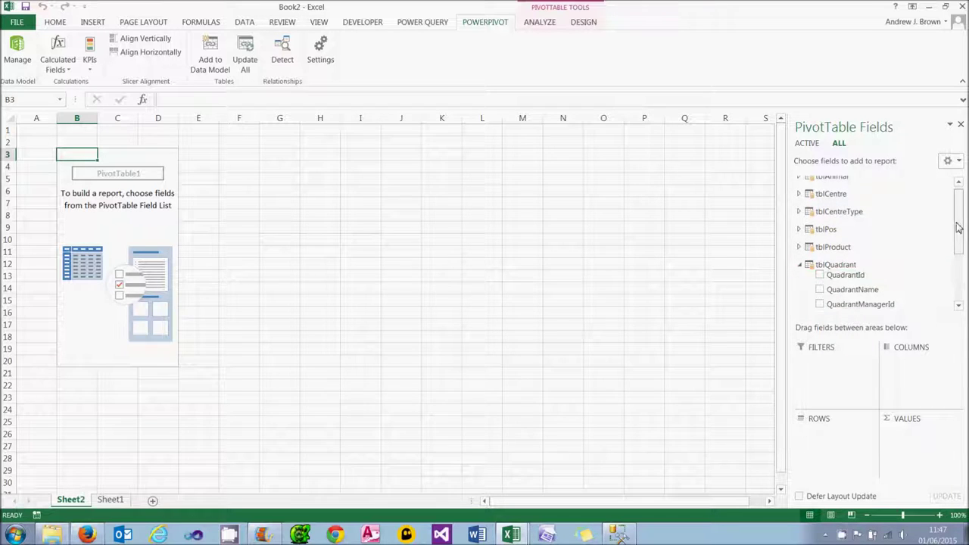
pyautogui.scroll(-1, 956, 253)
pyautogui.click(820, 234)
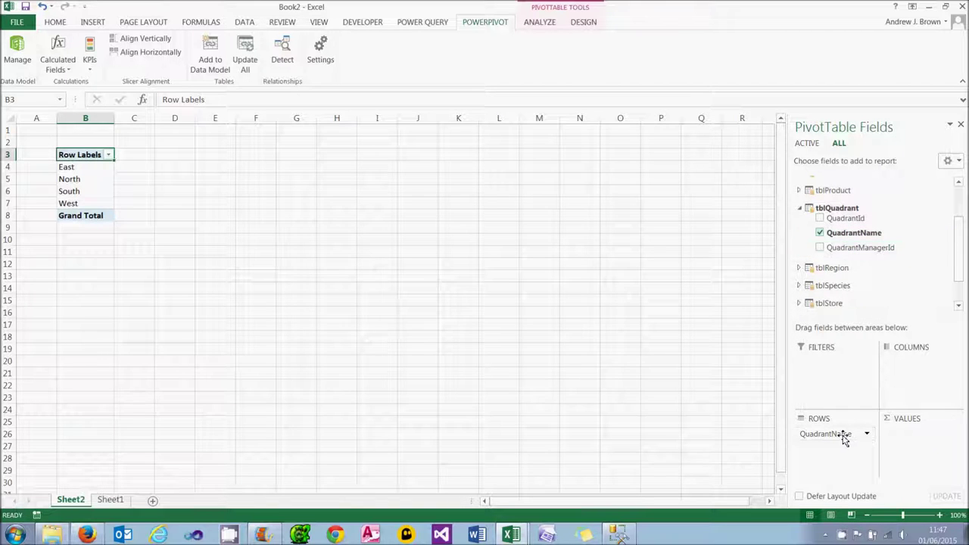
# Move QuadrantName to COLUMNS, add SpeciesName to ROWS, and expand tblTransaction's fields.
pyautogui.moveTo(842, 436); pyautogui.dragTo(911, 384)
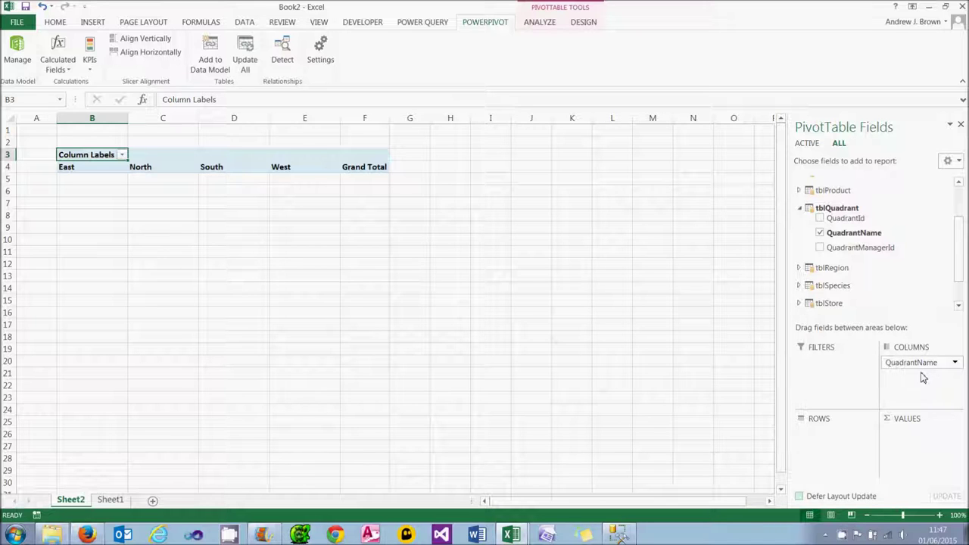
pyautogui.click(799, 285)
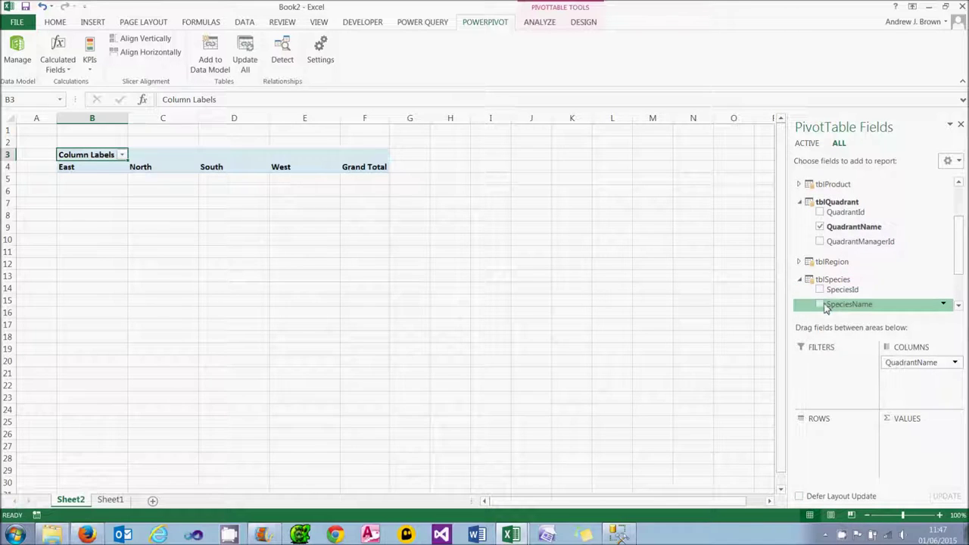
pyautogui.click(820, 304)
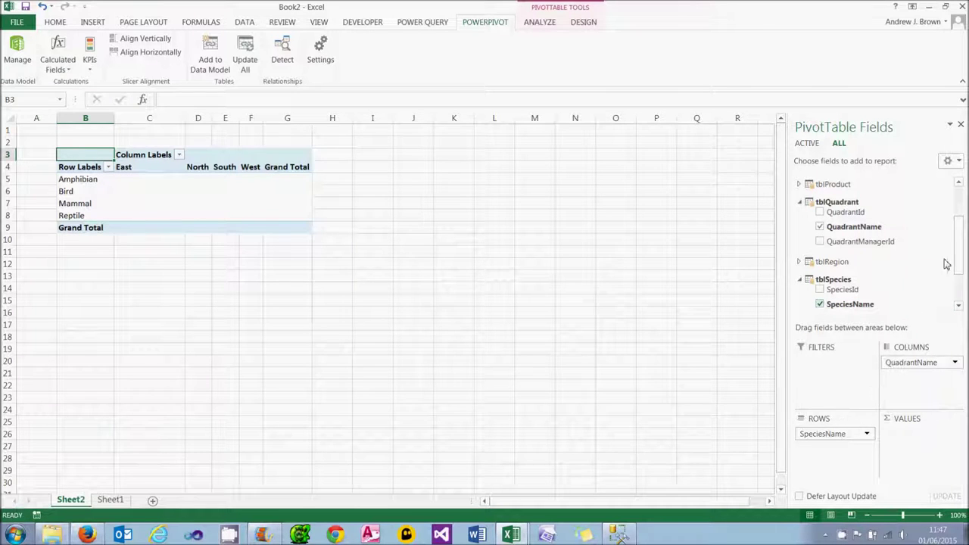
pyautogui.moveTo(959, 240); pyautogui.dragTo(958, 272)
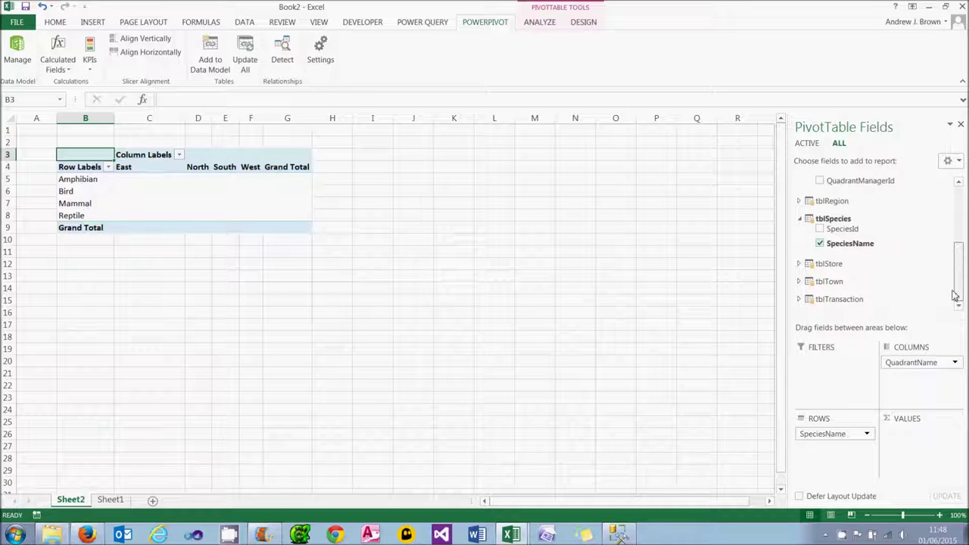
pyautogui.click(800, 300)
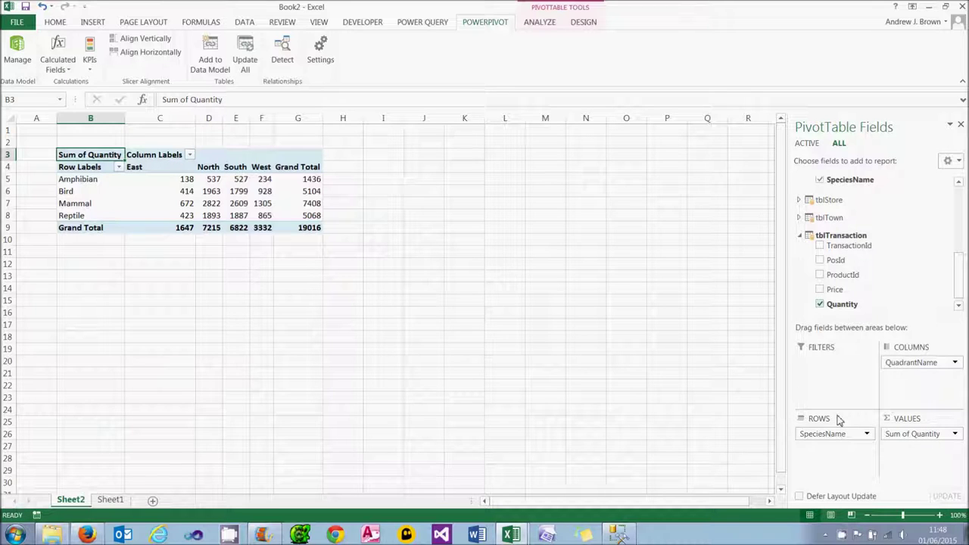
pyautogui.rightClick(241, 181)
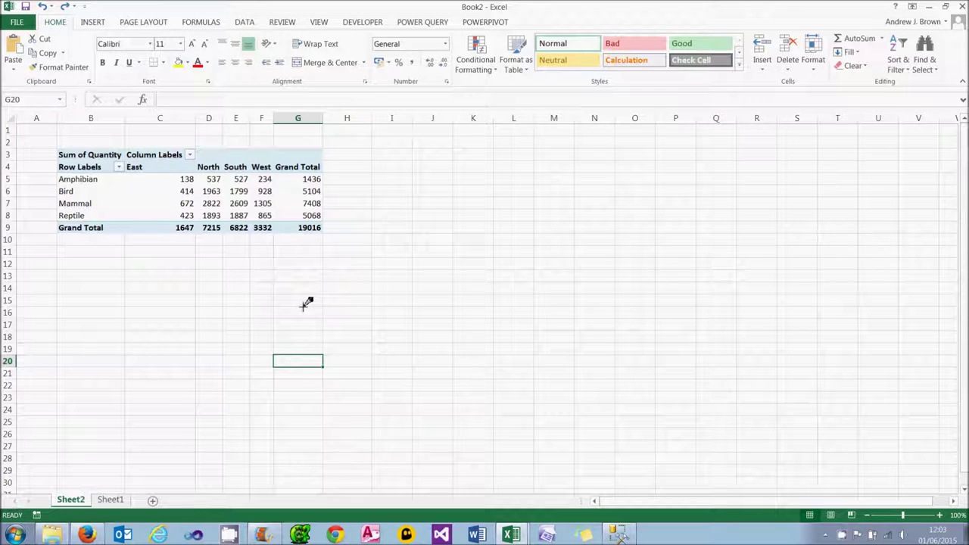
pyautogui.click(297, 167)
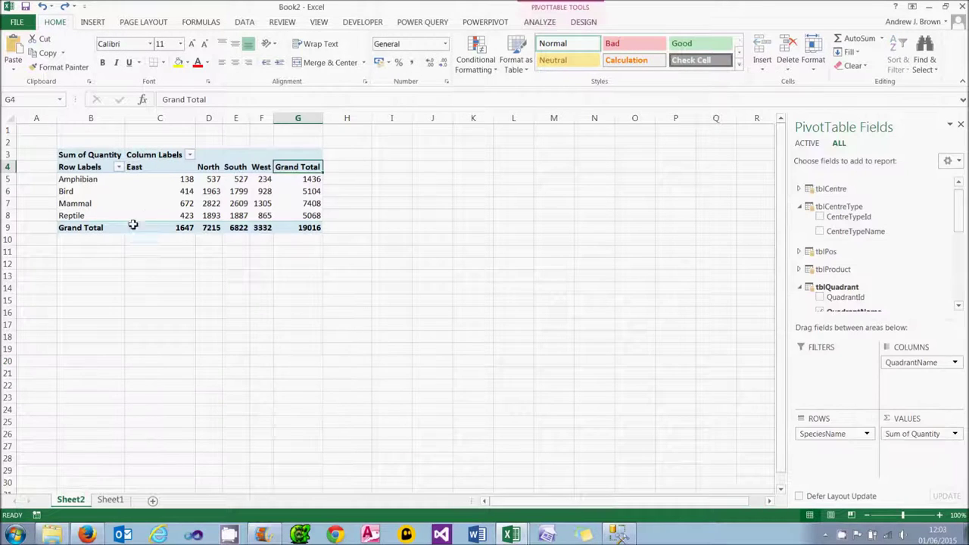
pyautogui.click(104, 231)
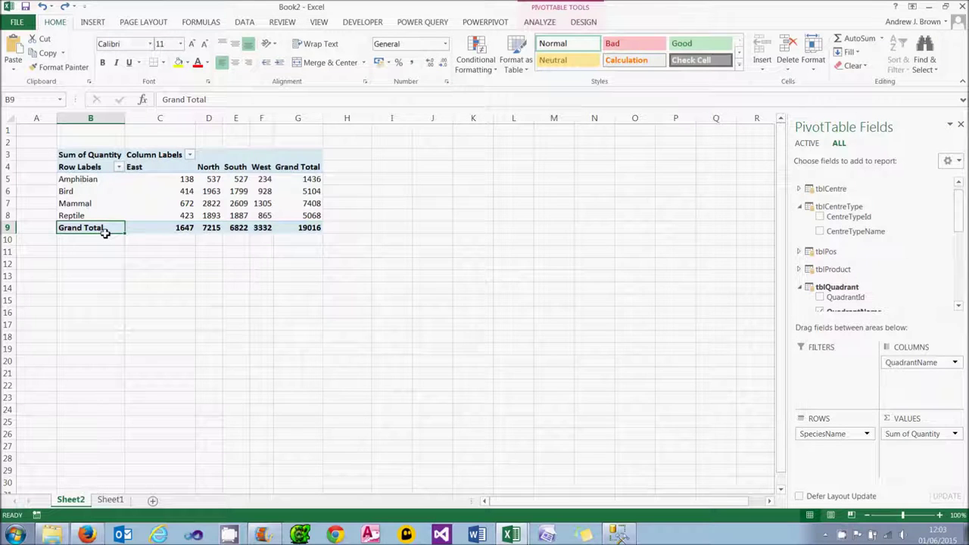
pyautogui.rightClick(202, 204)
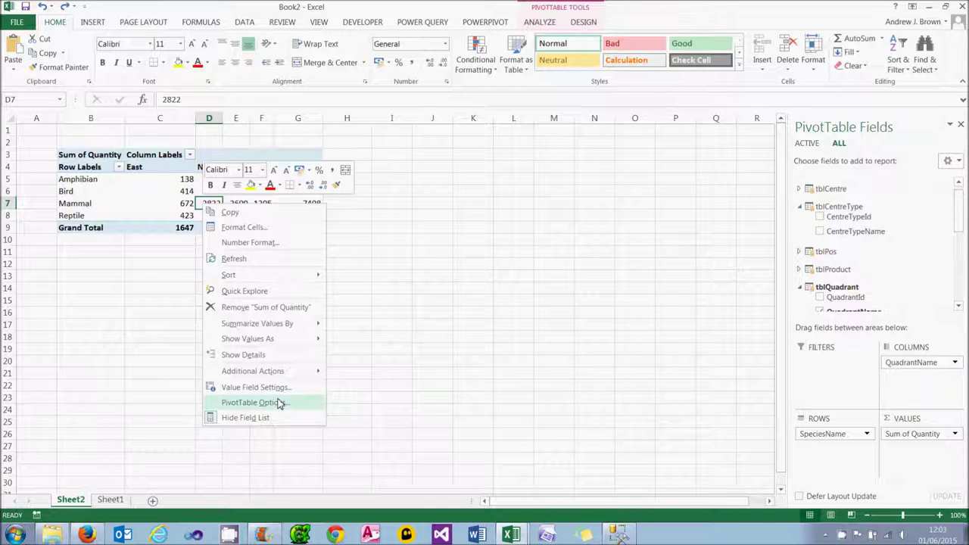
# Untick both row and column grand totals on the Totals & Filters tab of PivotTable Options.
pyautogui.click(252, 402)
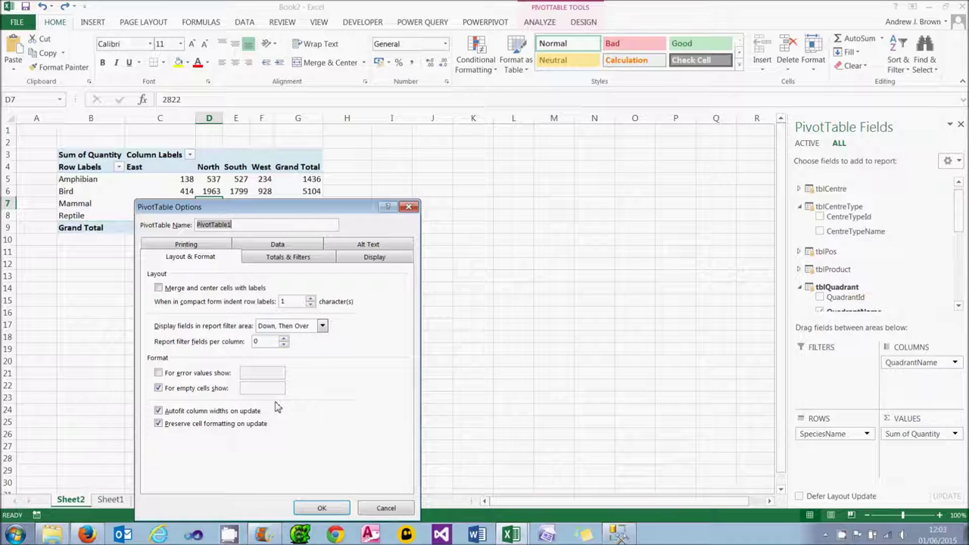
pyautogui.click(305, 262)
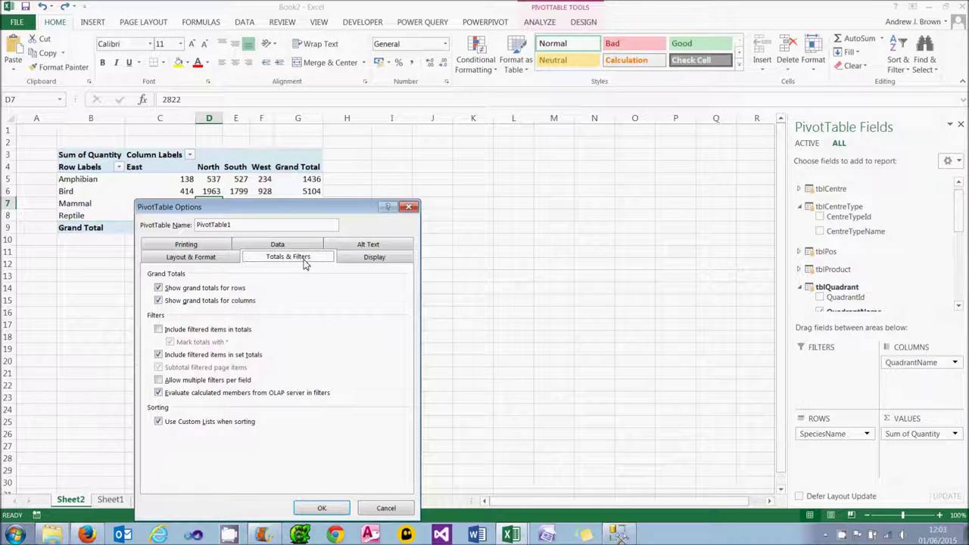
pyautogui.click(222, 288)
pyautogui.click(213, 302)
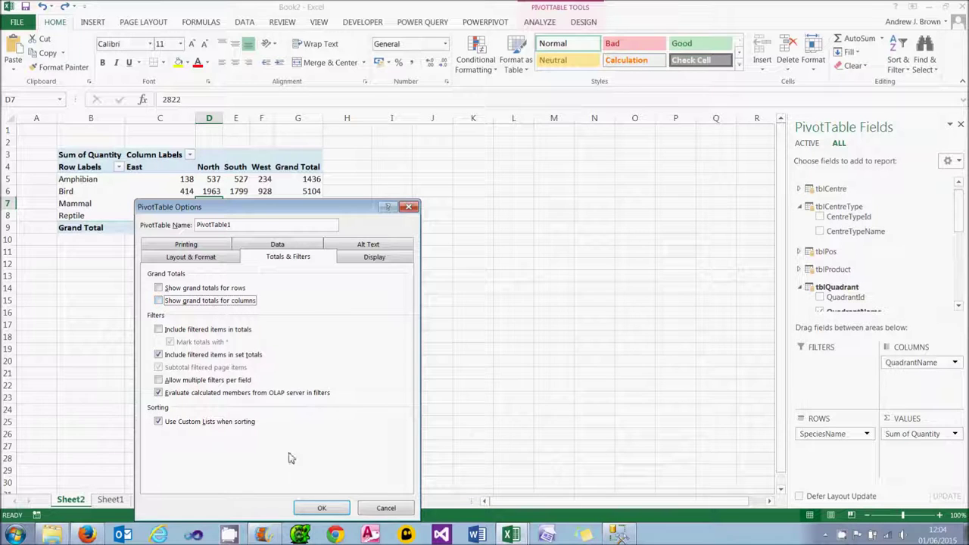
pyautogui.click(322, 508)
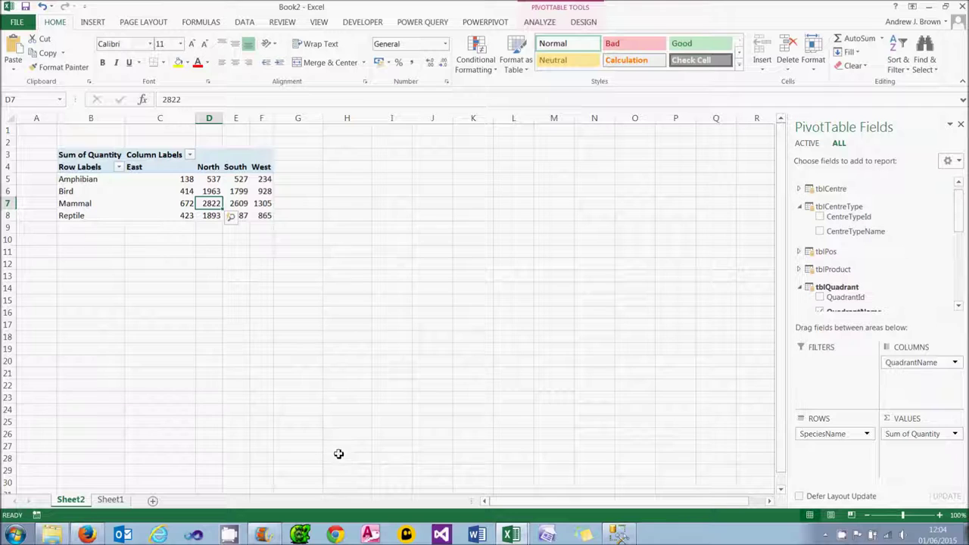
# Set Grand Totals to On for Rows and Columns on the DESIGN tab, restoring the 19016 total.
pyautogui.click(584, 23)
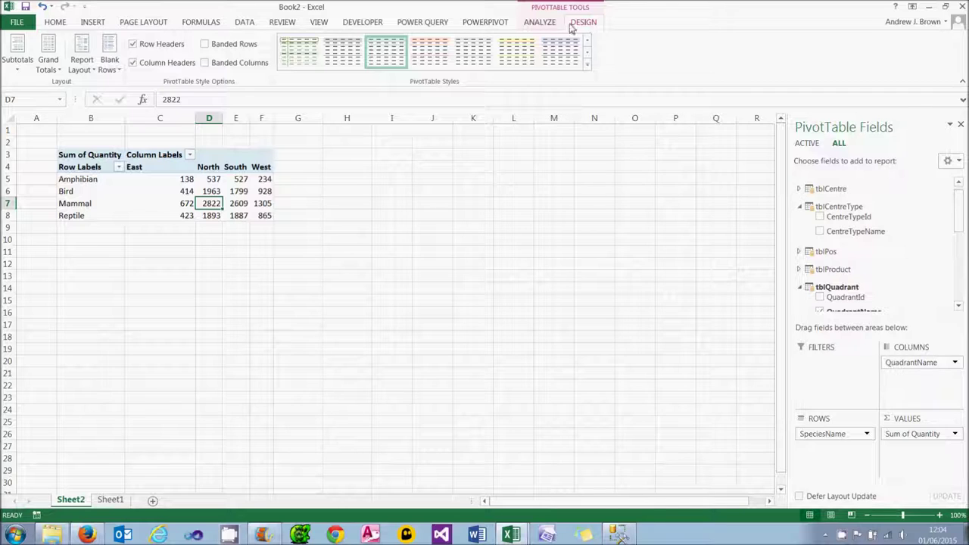
pyautogui.click(48, 68)
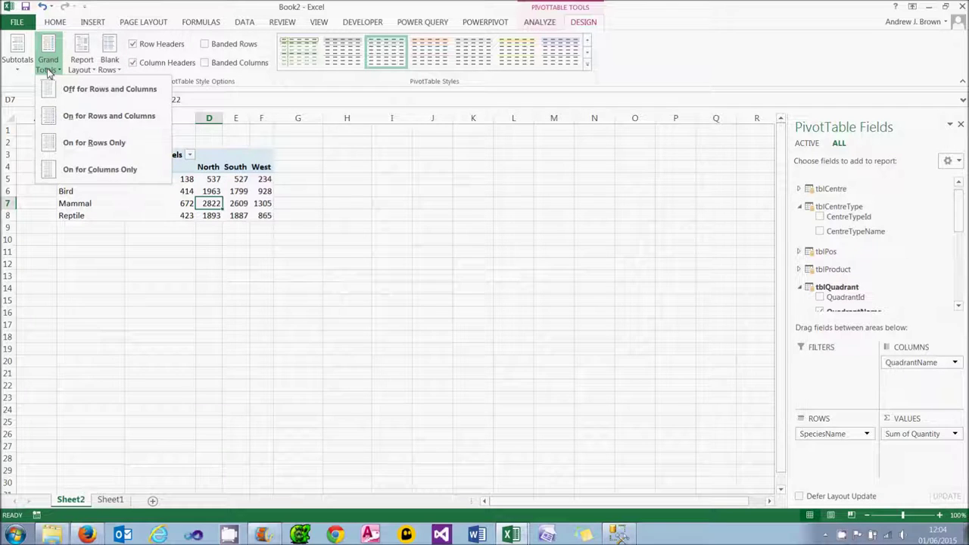
pyautogui.click(96, 118)
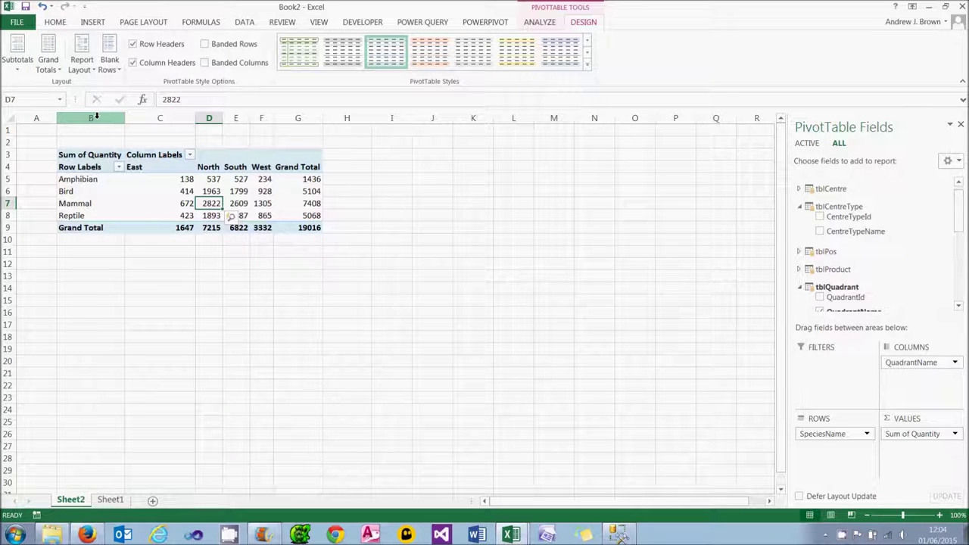
pyautogui.click(91, 166)
pyautogui.click(155, 154)
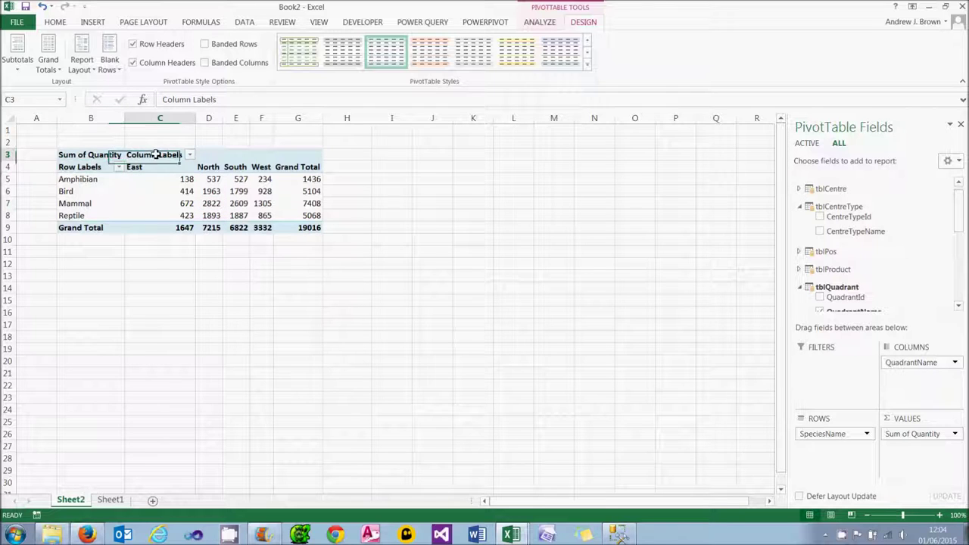
pyautogui.click(98, 166)
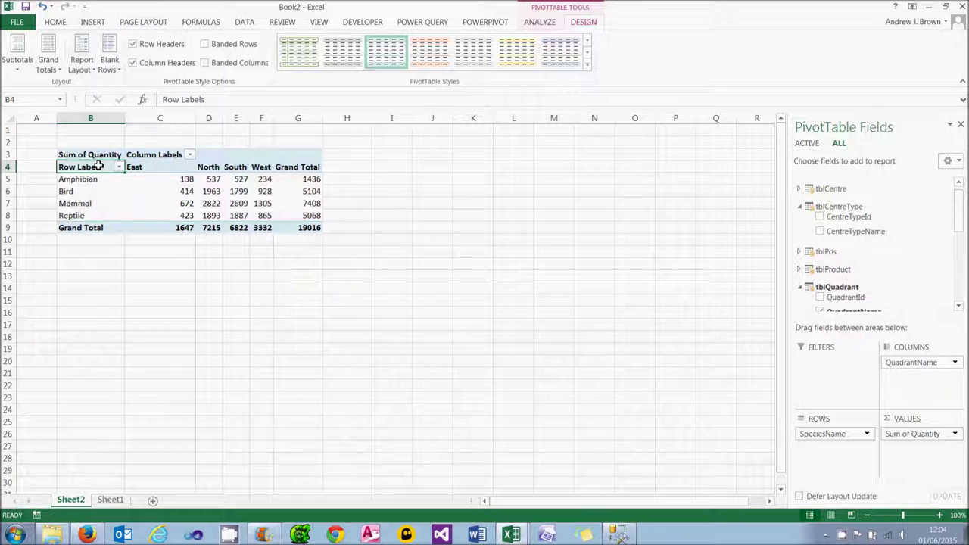
# Turn off Field Headers on the ANALYZE tab to hide the Row Labels and Column Labels captions.
pyautogui.click(539, 22)
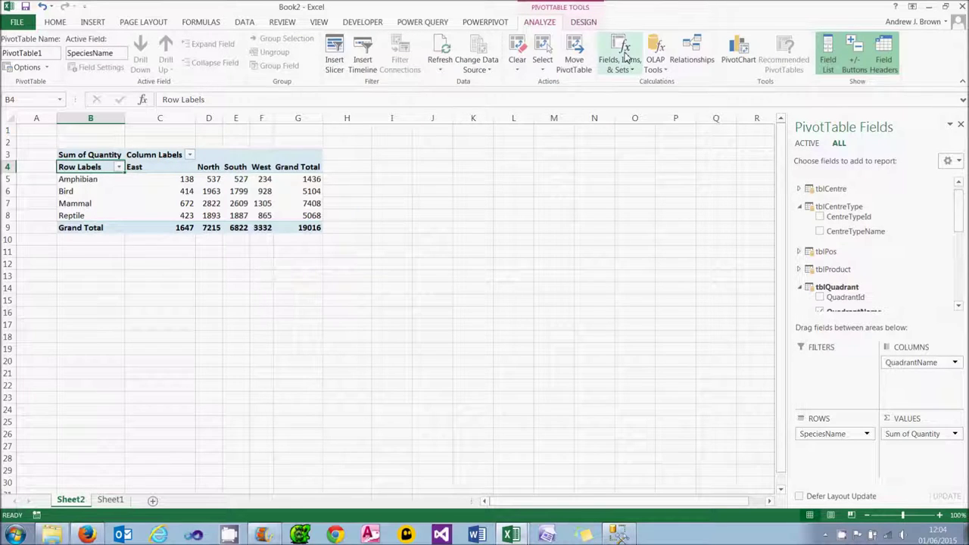
pyautogui.click(890, 68)
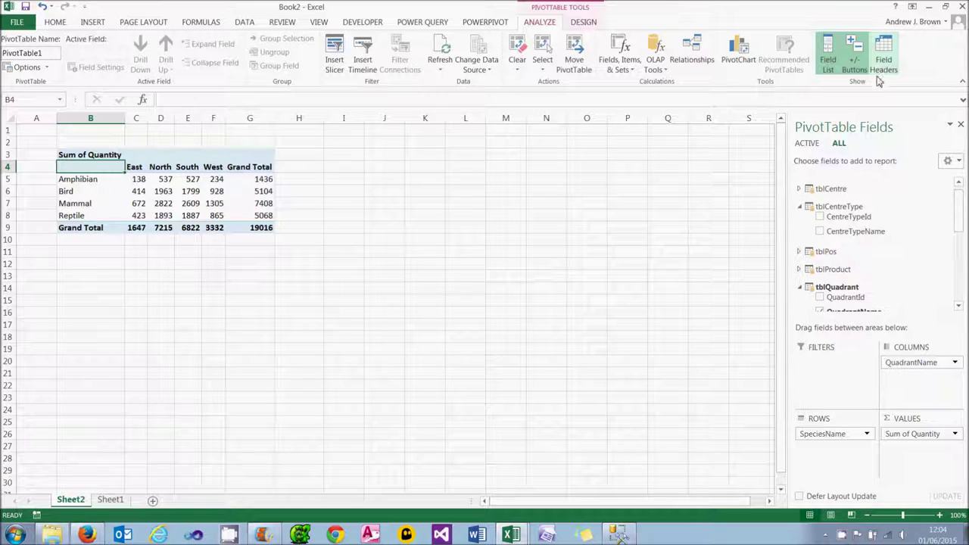
pyautogui.click(829, 433)
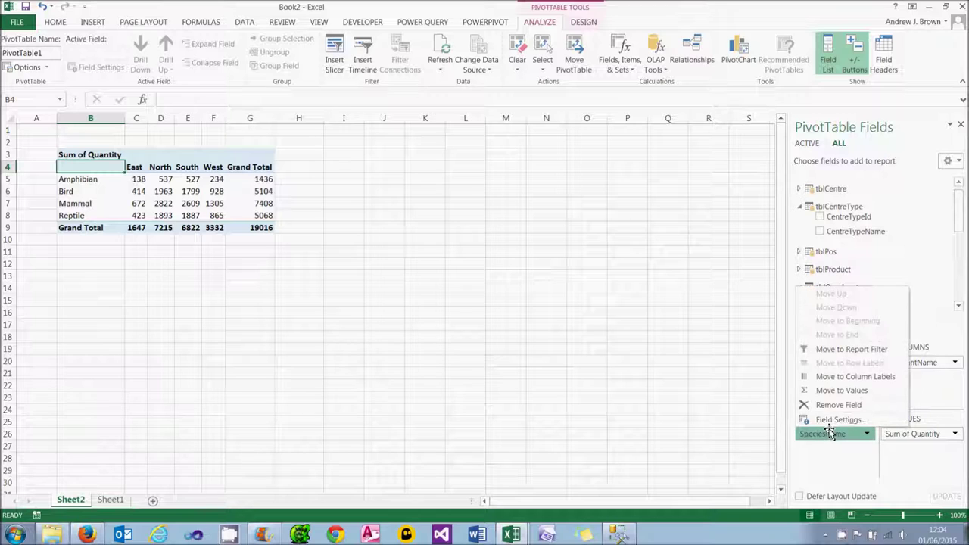
pyautogui.click(748, 384)
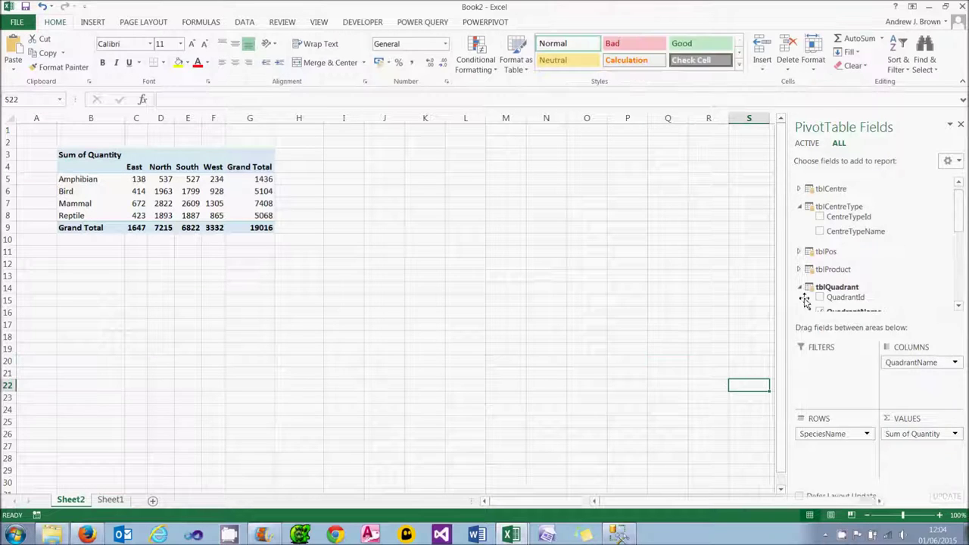
# Nest CentreTypeName under SpeciesName in the rows: Factory Outlet, Retail Park, Shopping Centre, Shopping Park.
pyautogui.click(263, 203)
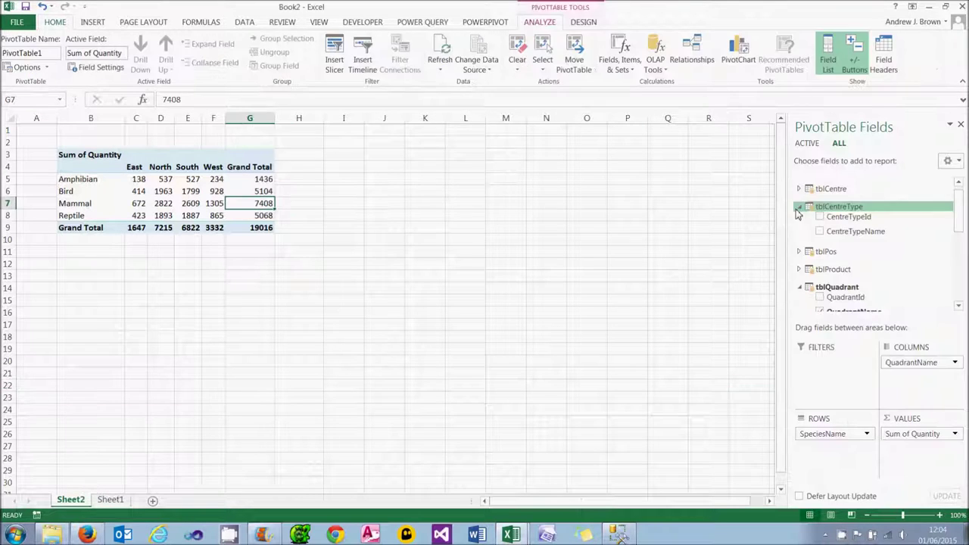
pyautogui.moveTo(852, 235); pyautogui.dragTo(808, 450)
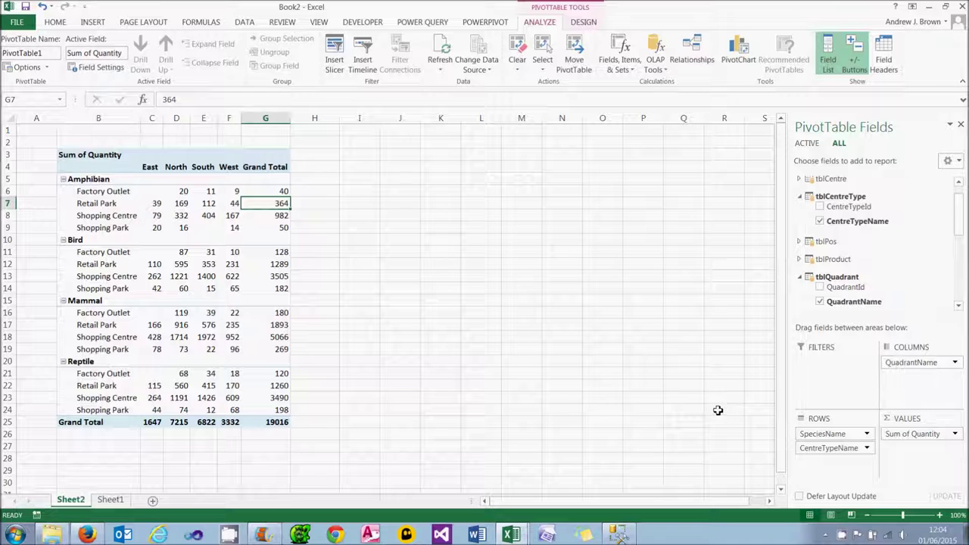
pyautogui.click(95, 179)
pyautogui.click(98, 194)
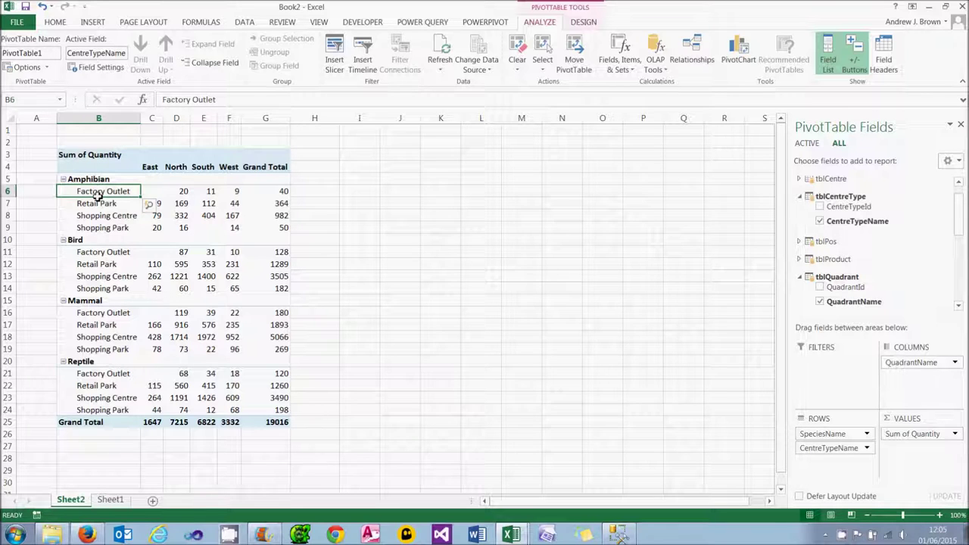
pyautogui.click(584, 22)
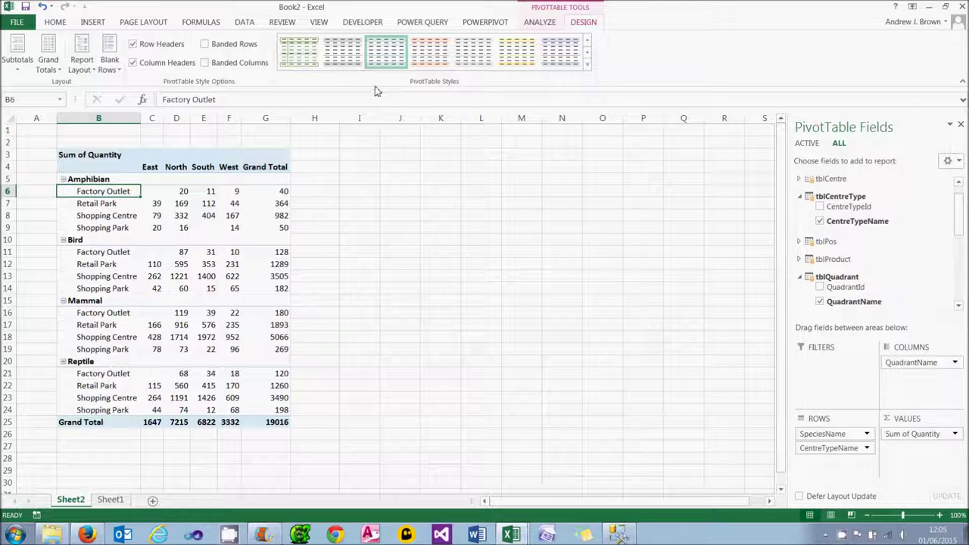
# Try the pivot's Compact, Outline and Tabular report layouts, ending in Tabular form.
pyautogui.click(82, 69)
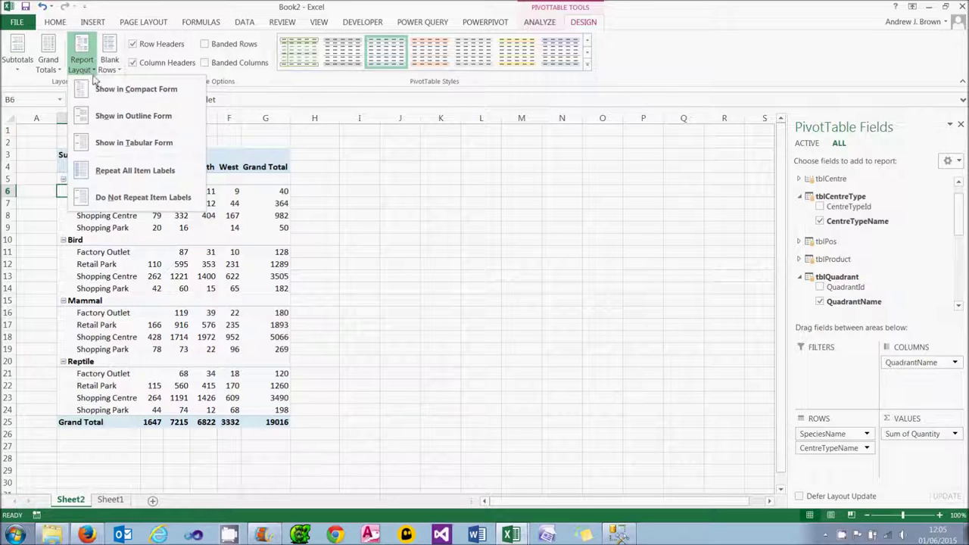
pyautogui.click(110, 93)
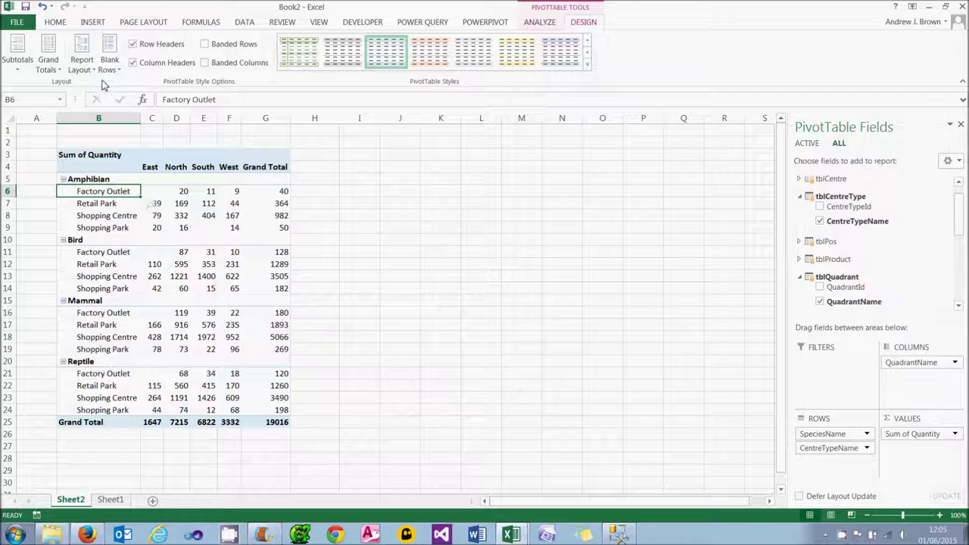
pyautogui.click(82, 70)
pyautogui.click(113, 121)
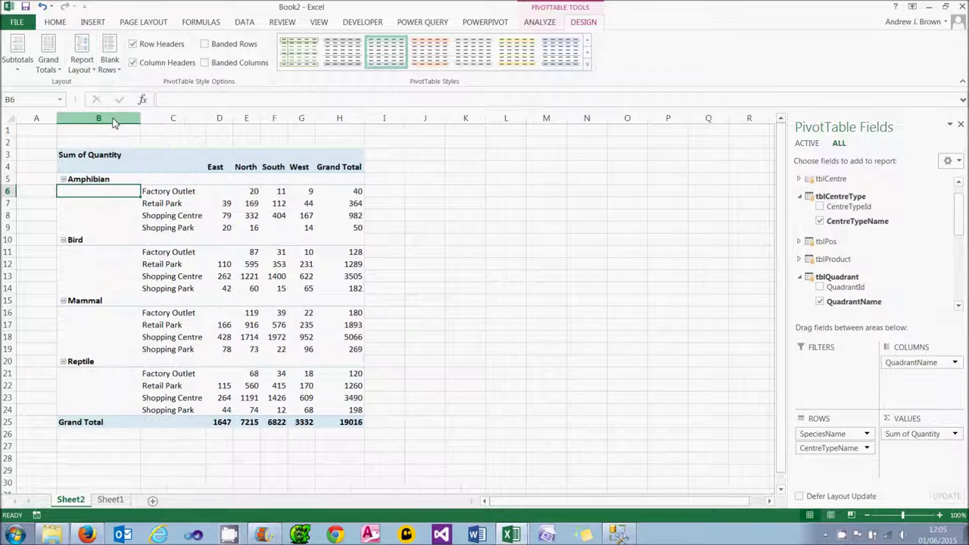
pyautogui.click(83, 70)
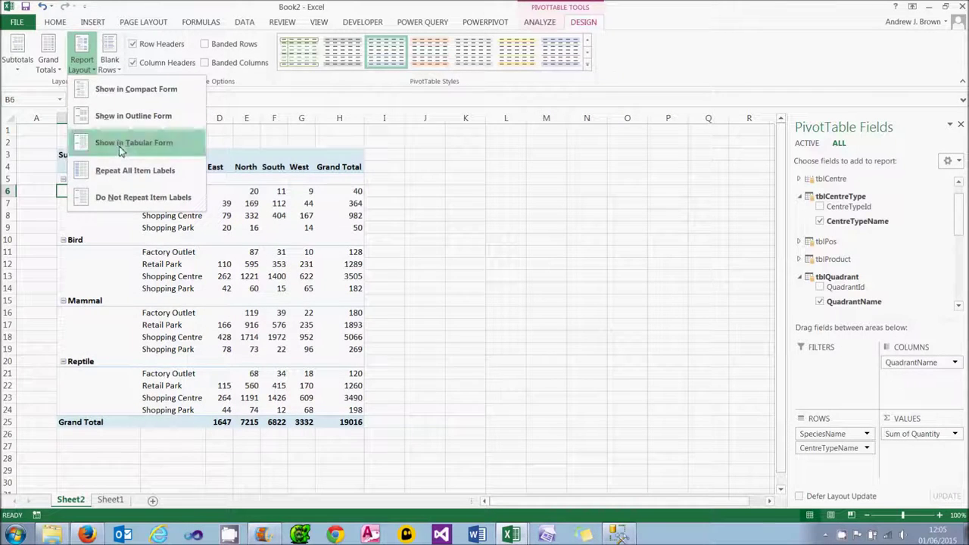
pyautogui.click(117, 139)
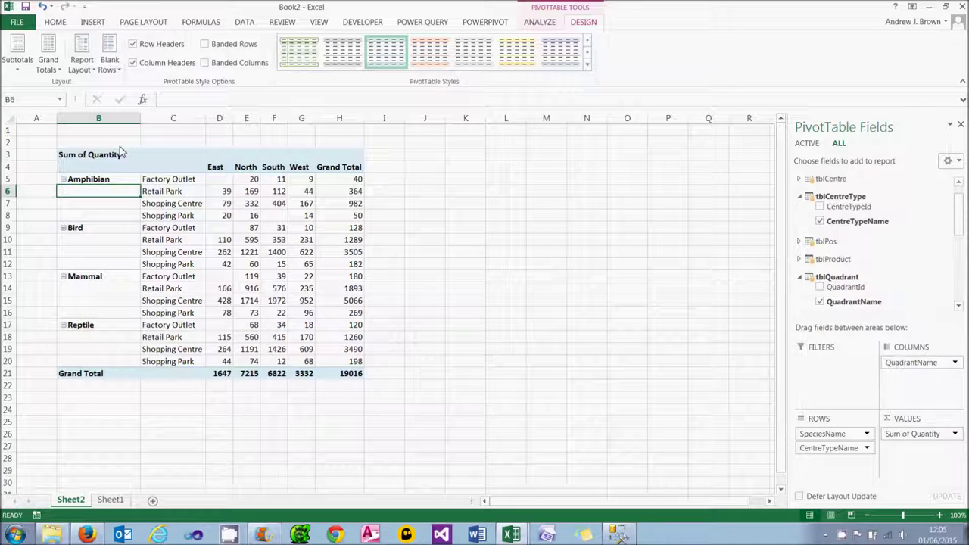
# Repeat the species item labels on every row, then turn label repetition back off.
pyautogui.click(89, 70)
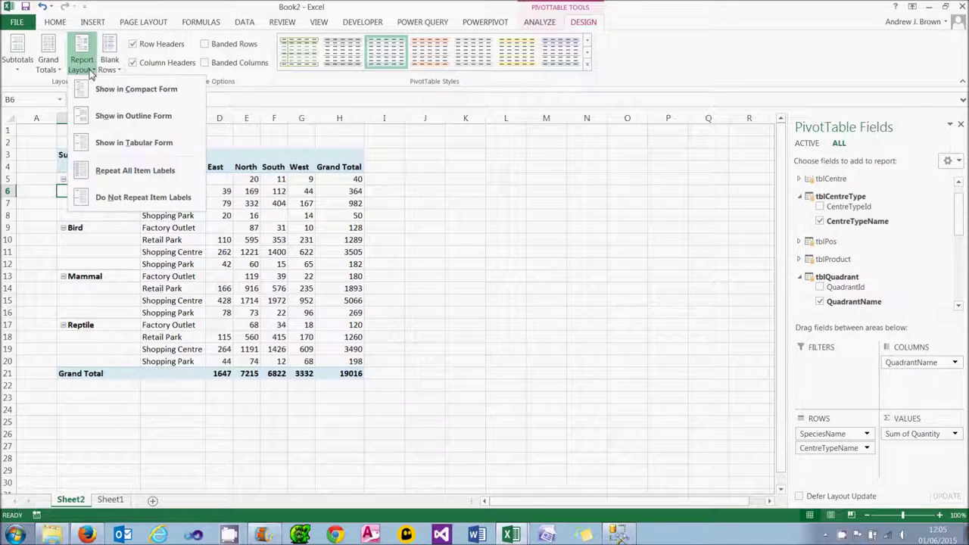
pyautogui.click(143, 174)
pyautogui.click(116, 179)
pyautogui.moveTo(138, 181); pyautogui.dragTo(348, 366)
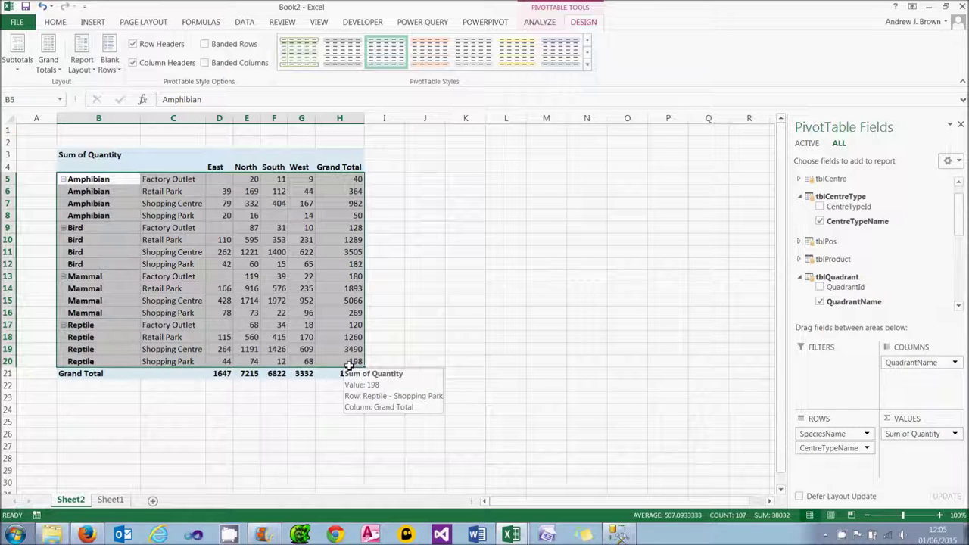
pyautogui.click(83, 62)
pyautogui.click(121, 197)
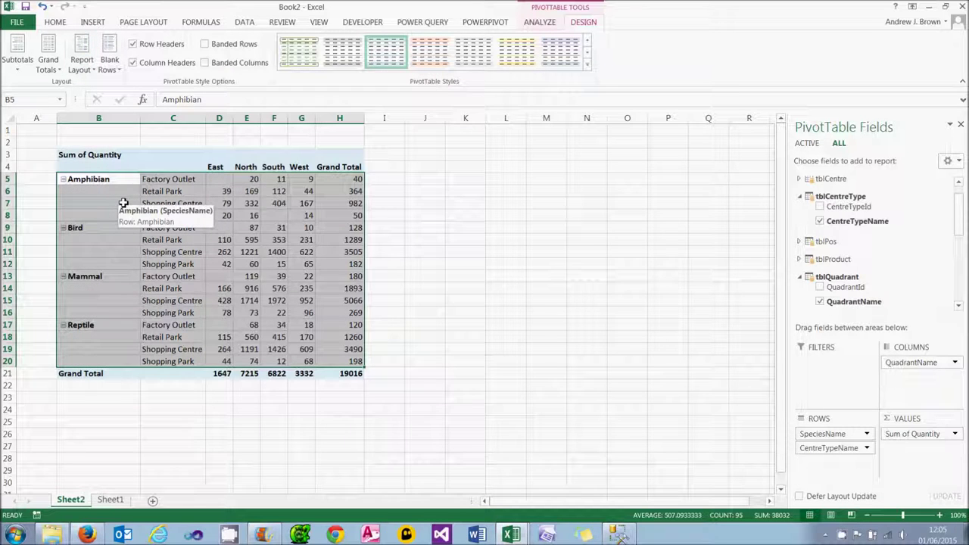
# Insert blank lines after each species, remove them again, and return to Compact Form.
pyautogui.click(110, 66)
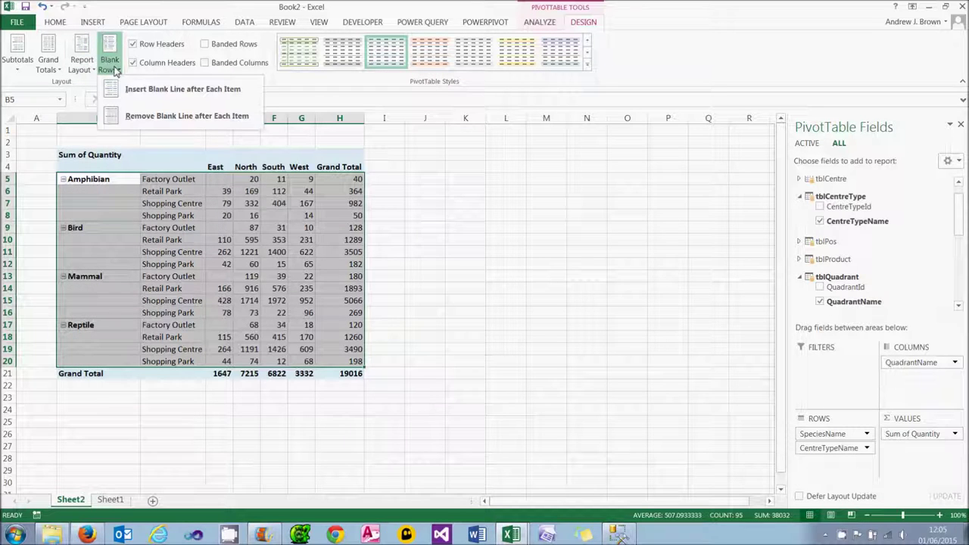
pyautogui.click(161, 90)
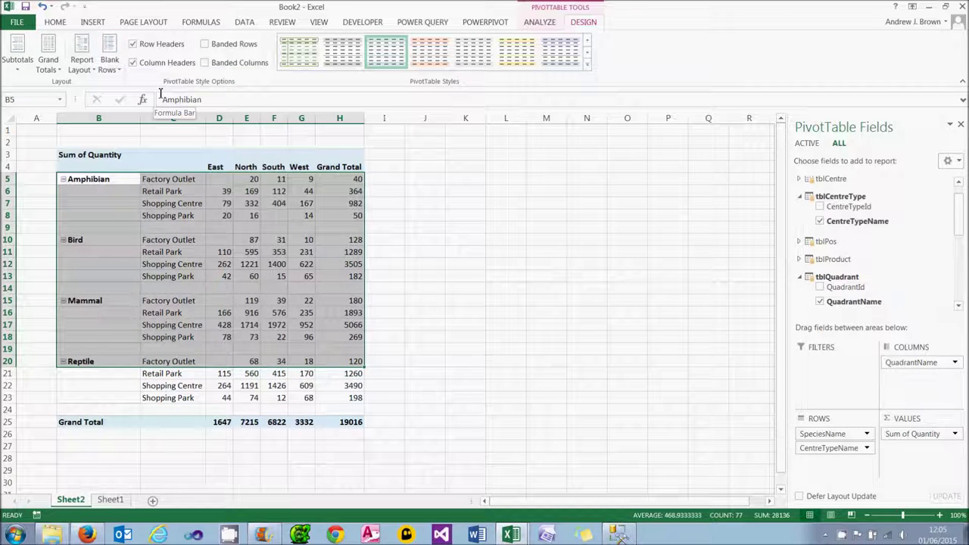
pyautogui.click(506, 241)
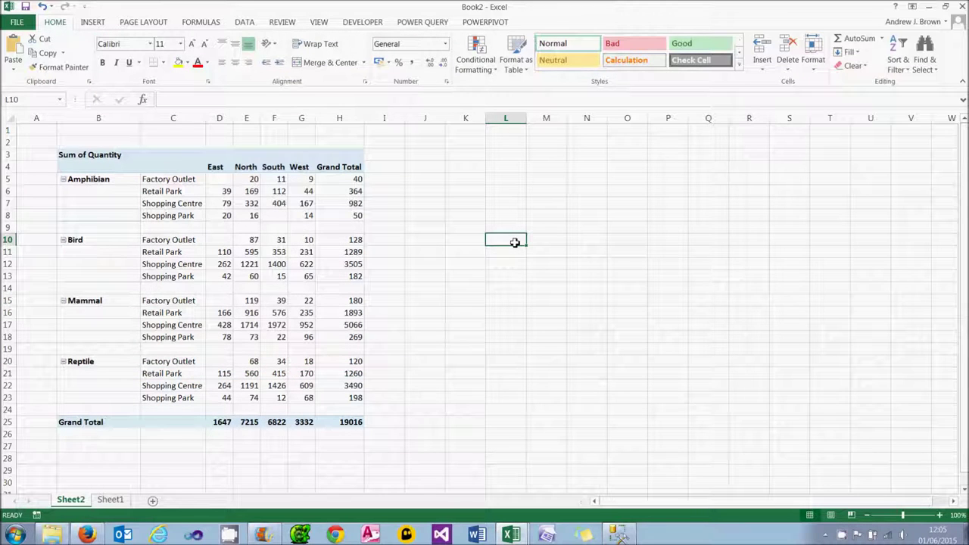
pyautogui.click(250, 253)
pyautogui.click(110, 64)
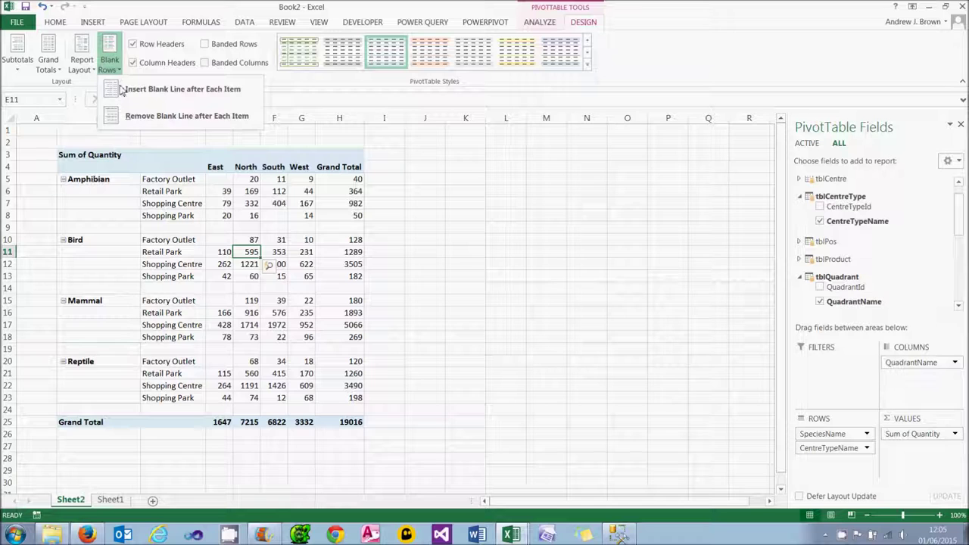
pyautogui.click(131, 116)
pyautogui.click(82, 64)
pyautogui.click(106, 89)
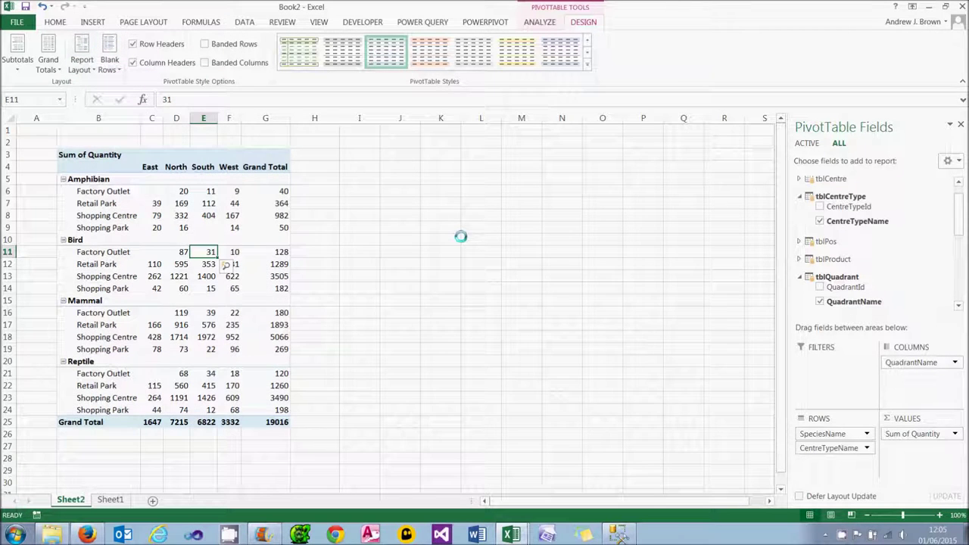
# Make CentreTypeName a report filter and filter out Retail Park and Factory Outlet.
pyautogui.moveTo(830, 447); pyautogui.dragTo(727, 451)
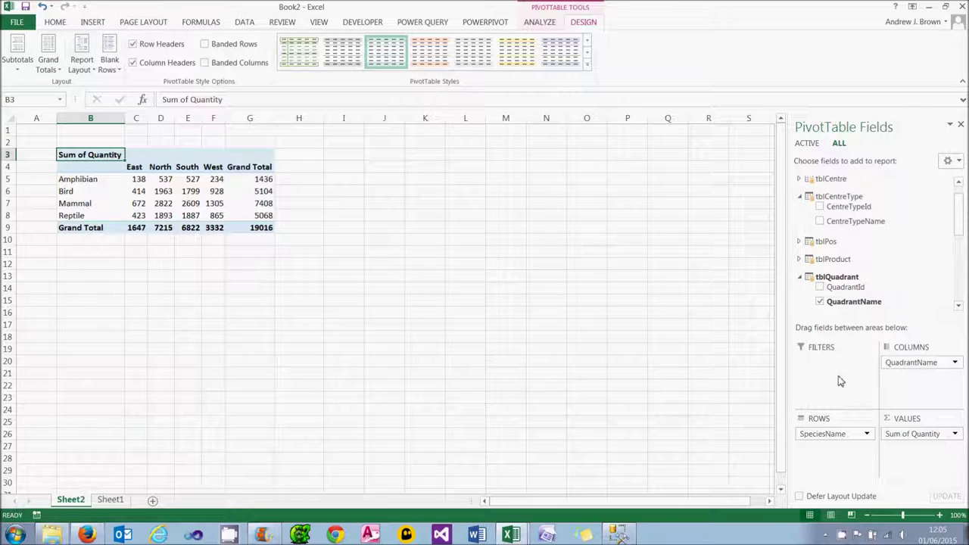
pyautogui.moveTo(845, 221); pyautogui.dragTo(806, 365)
pyautogui.click(145, 131)
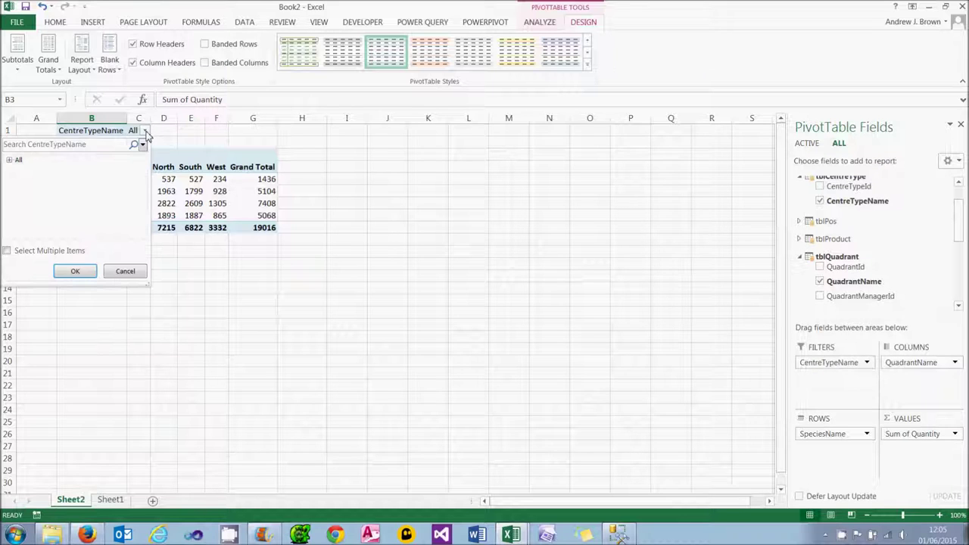
pyautogui.click(9, 161)
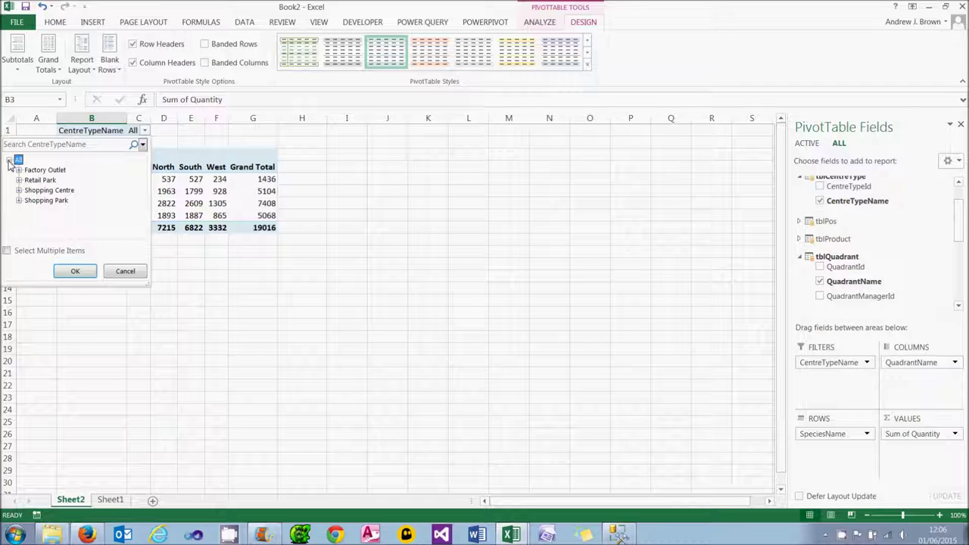
pyautogui.click(6, 251)
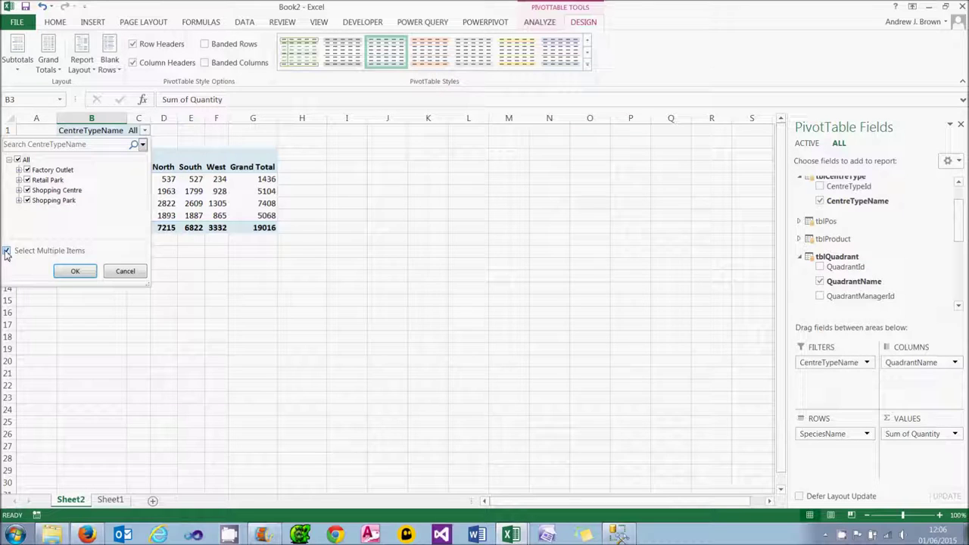
pyautogui.click(28, 180)
pyautogui.click(28, 170)
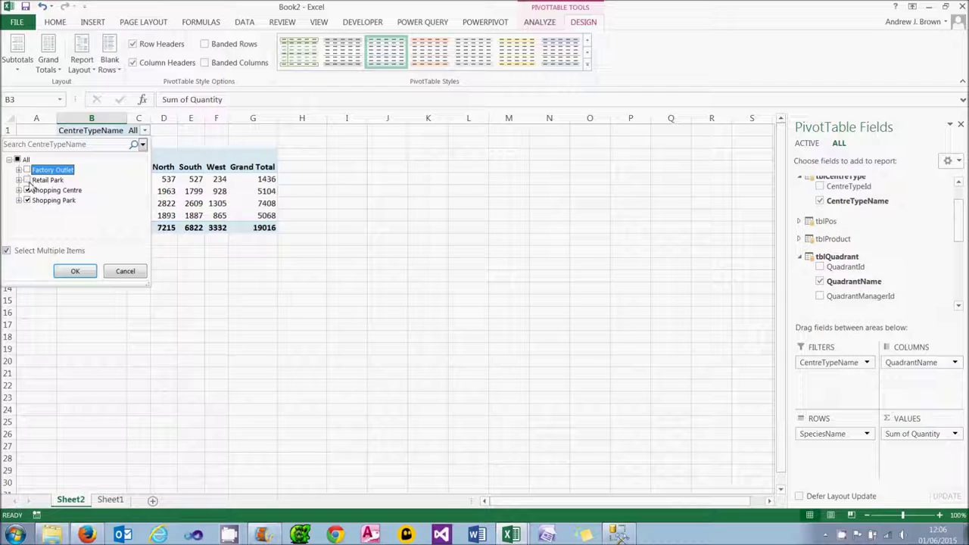
pyautogui.click(75, 271)
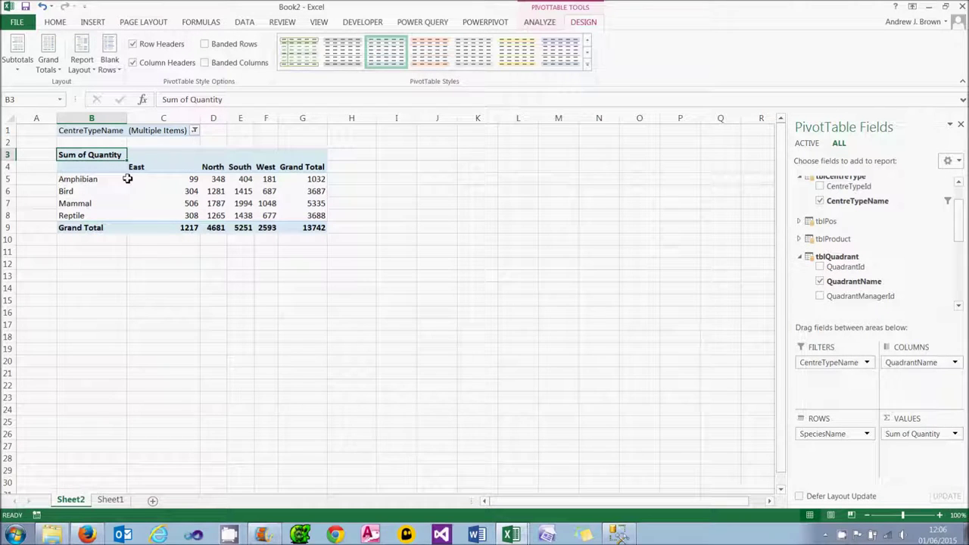
# Reset the CentreTypeName filter to All and move QuadrantName into the report filters.
pyautogui.click(194, 132)
pyautogui.click(66, 161)
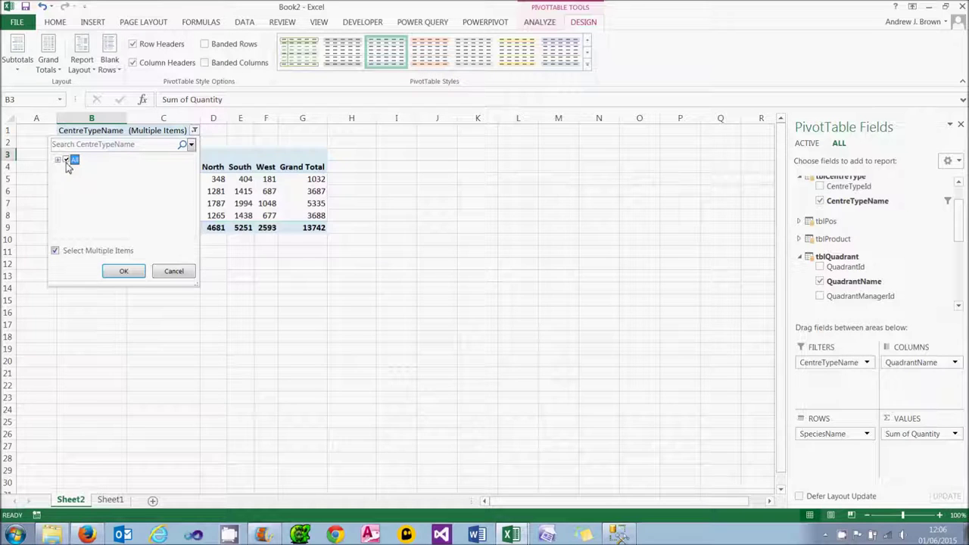
pyautogui.click(123, 271)
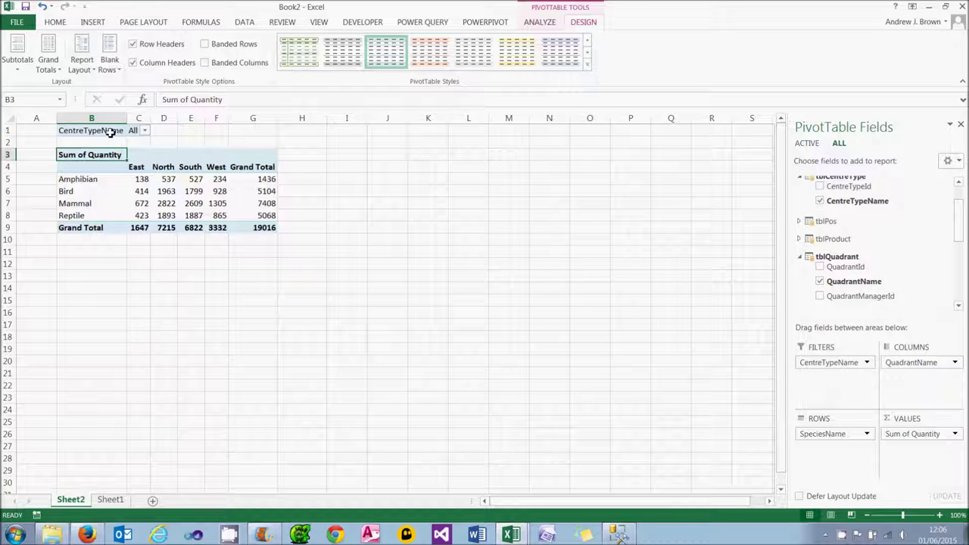
pyautogui.moveTo(911, 363); pyautogui.dragTo(833, 382)
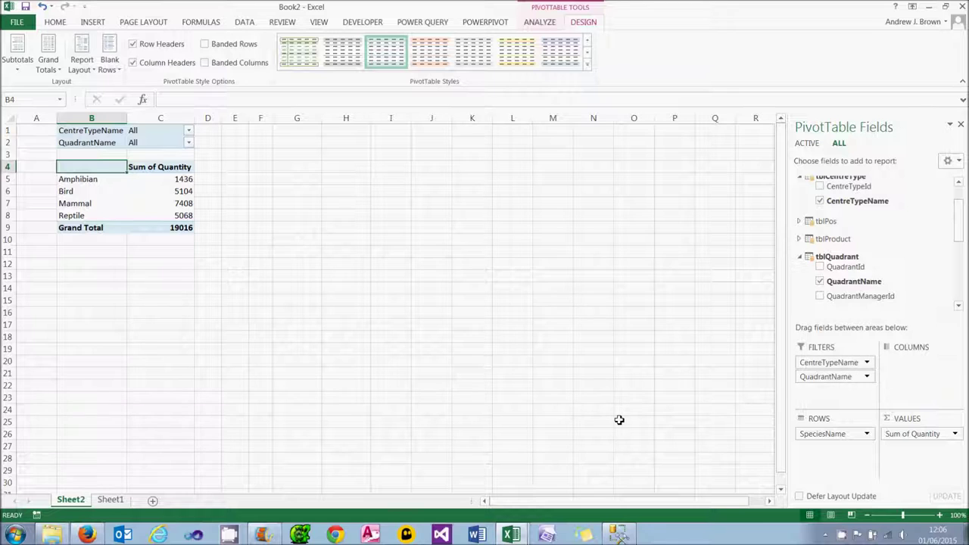
# Return QuadrantName to Columns as East, North, South, West and remove the CentreTypeName filter.
pyautogui.click(145, 140)
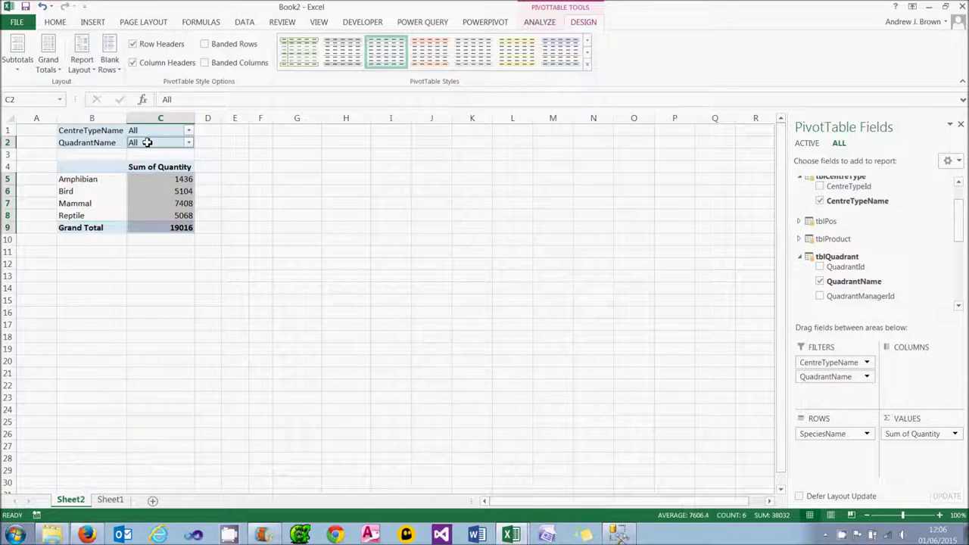
pyautogui.moveTo(837, 377); pyautogui.dragTo(912, 387)
pyautogui.moveTo(846, 368); pyautogui.dragTo(659, 355)
pyautogui.click(455, 305)
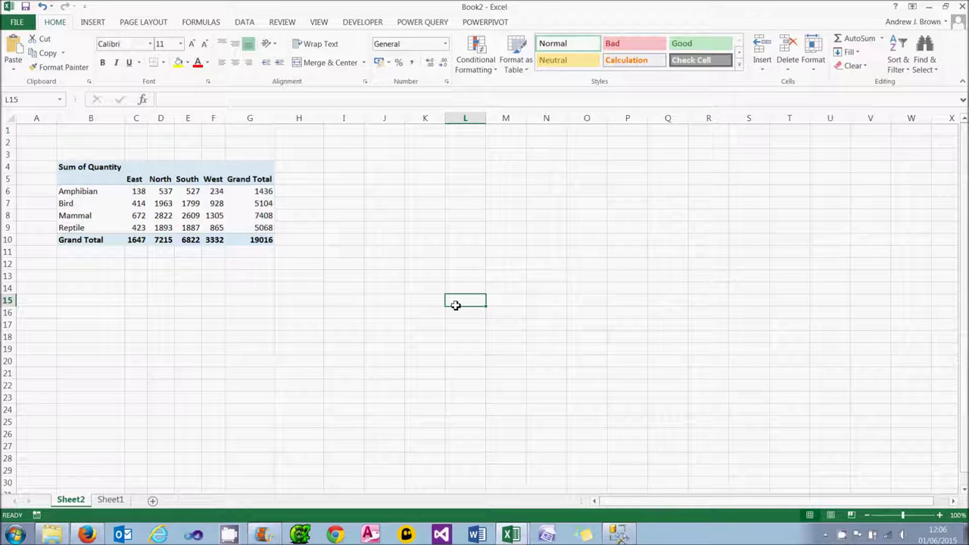
pyautogui.click(258, 215)
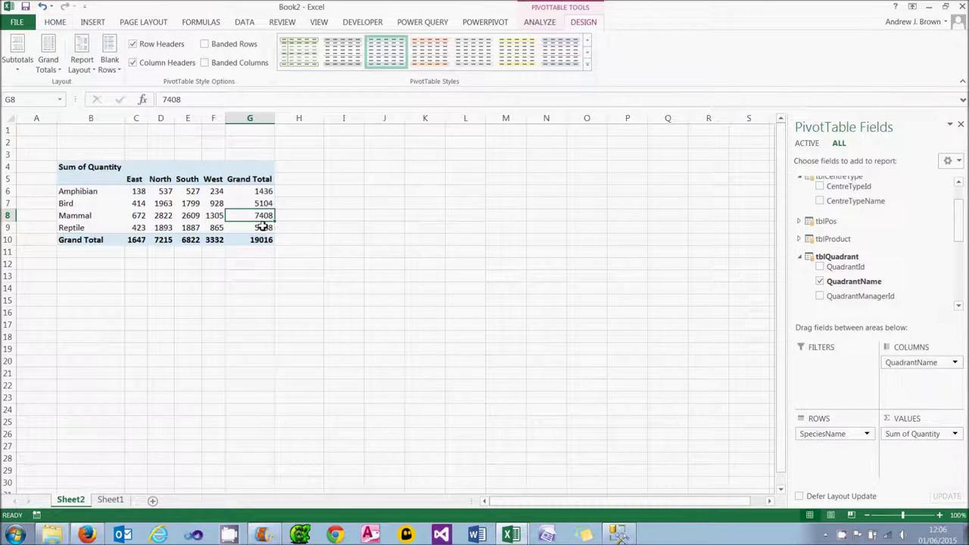
# Change the Quantity value field from Sum to Average, making it Average of Quantity.
pyautogui.moveTo(263, 227)
pyautogui.click(955, 436)
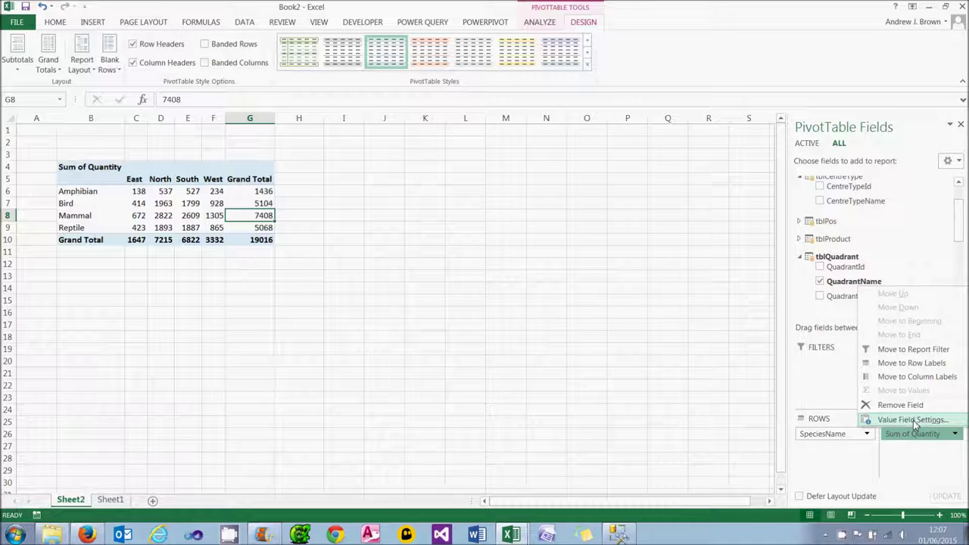
pyautogui.click(914, 421)
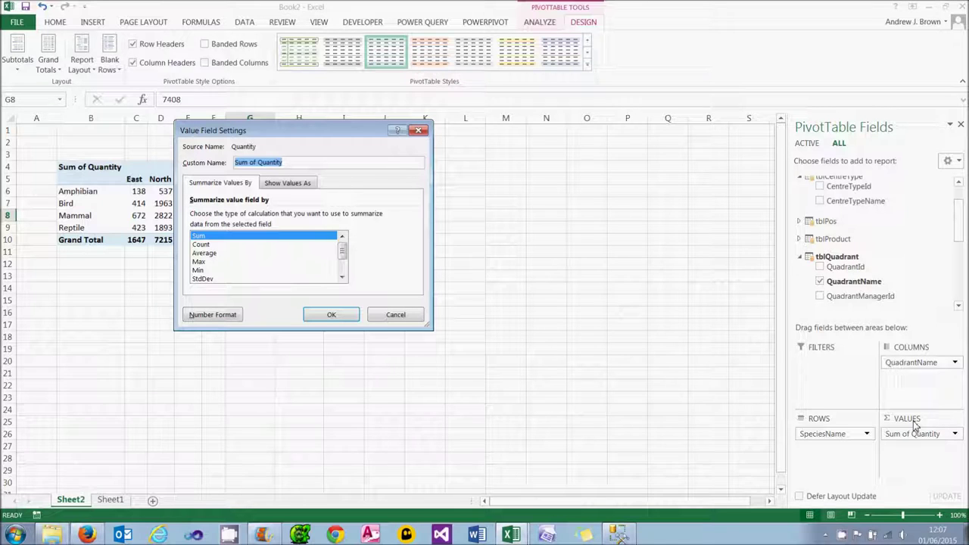
pyautogui.moveTo(342, 252)
pyautogui.mouseDown()
pyautogui.moveTo(345, 270)
pyautogui.moveTo(345, 251)
pyautogui.mouseUp()
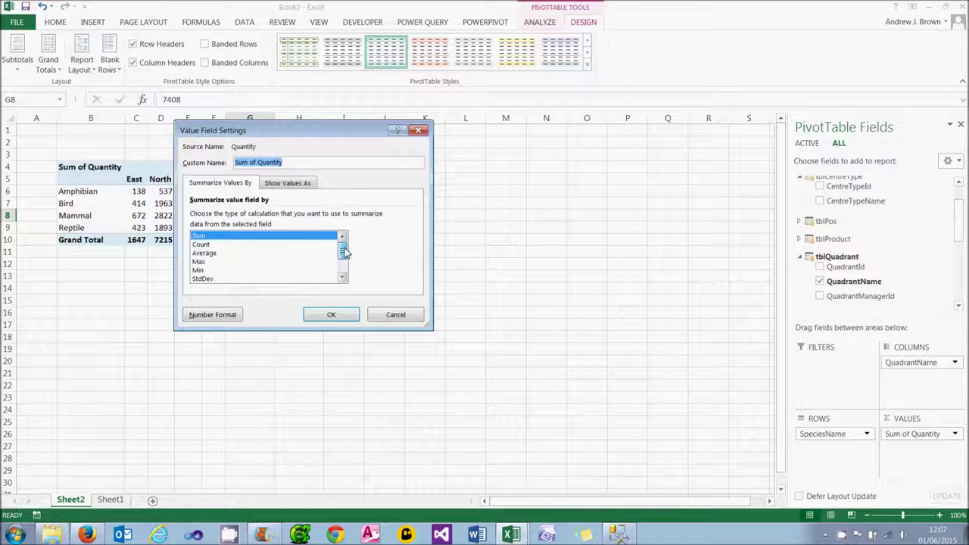
pyautogui.click(216, 253)
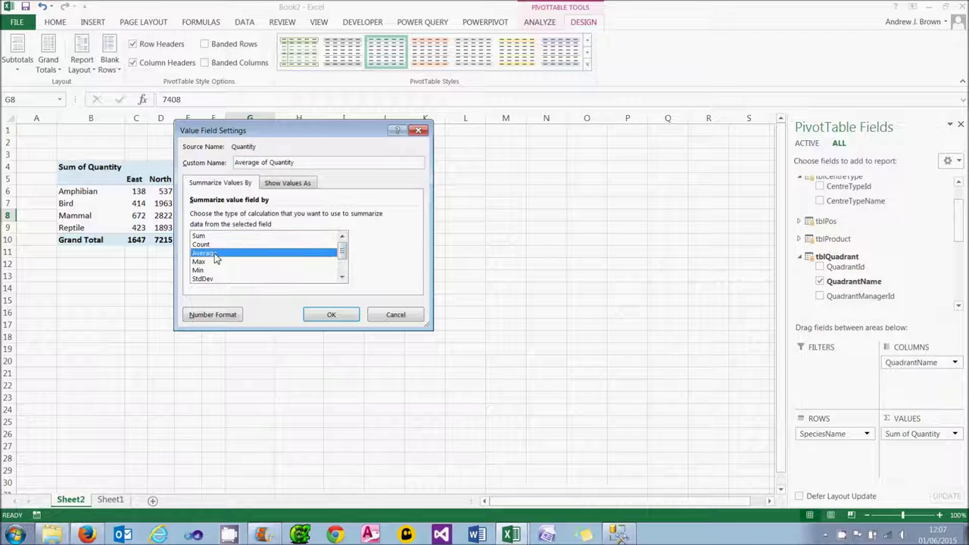
pyautogui.click(331, 315)
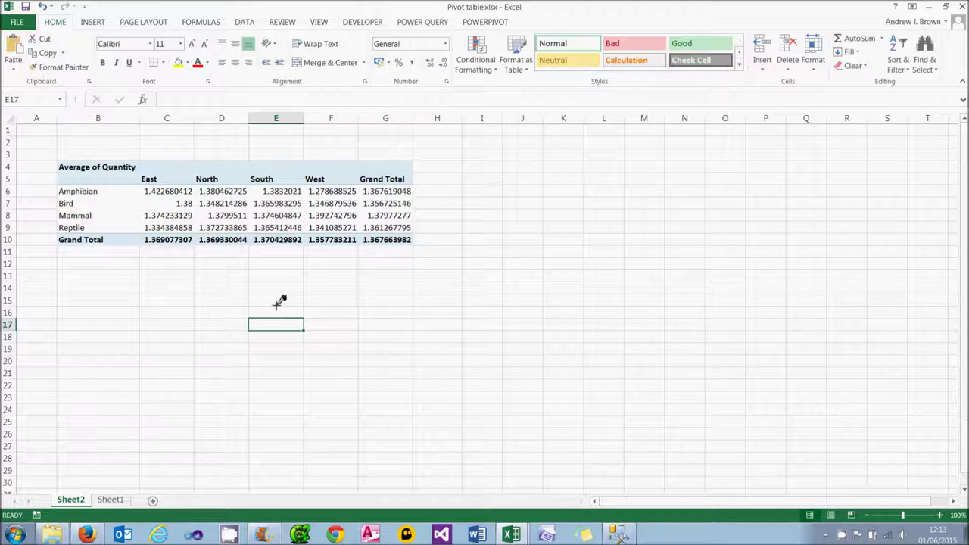
# Format the average cells as Number with 2 decimal places, e.g. Amphibian East 1.42.
pyautogui.click(176, 194)
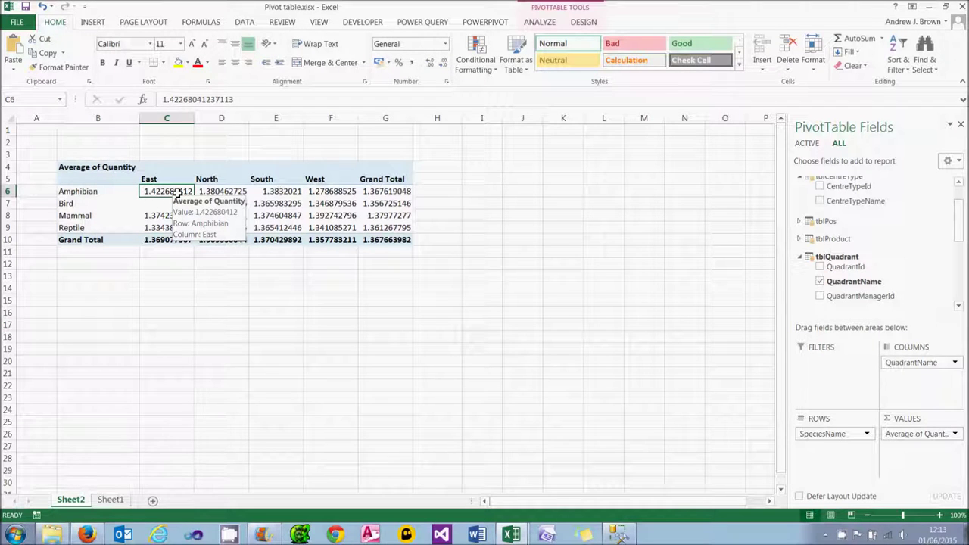
pyautogui.rightClick(176, 194)
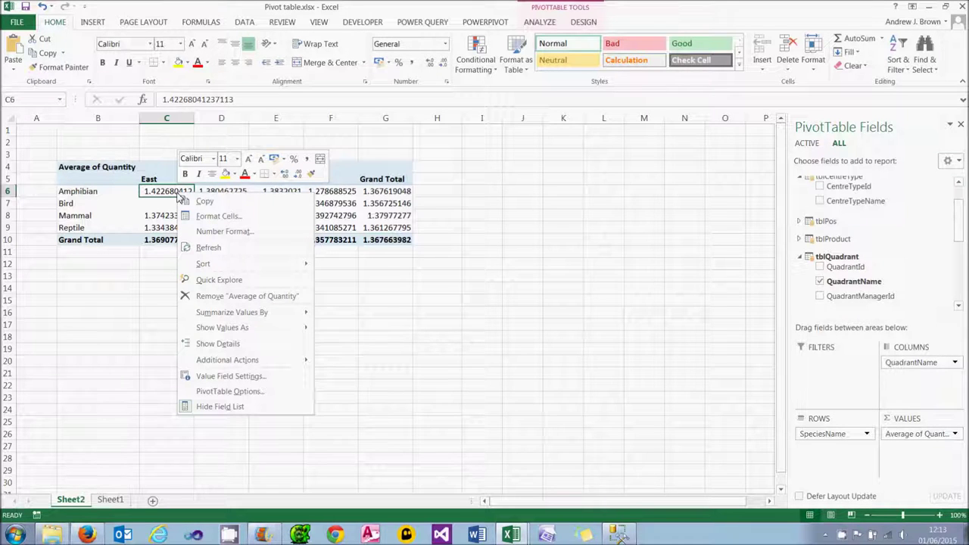
pyautogui.click(220, 233)
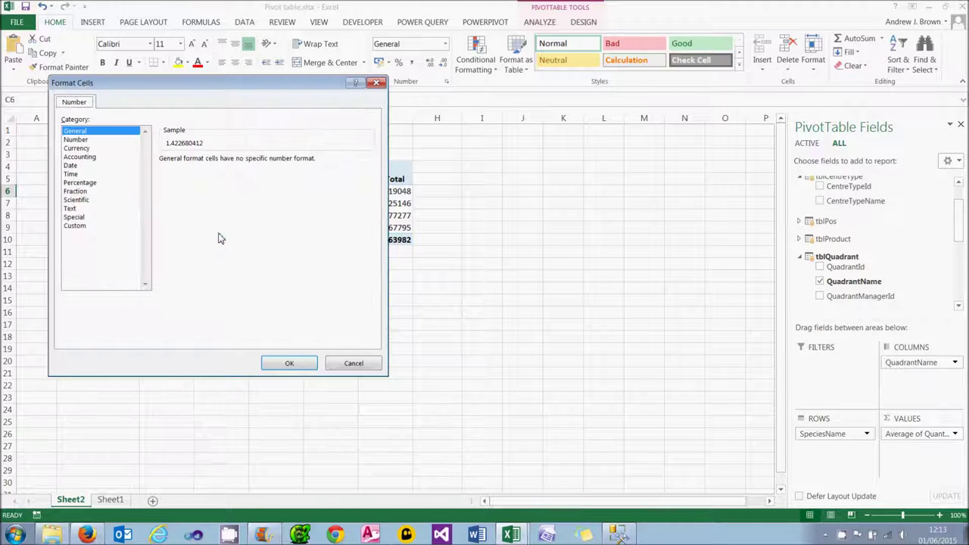
pyautogui.click(83, 140)
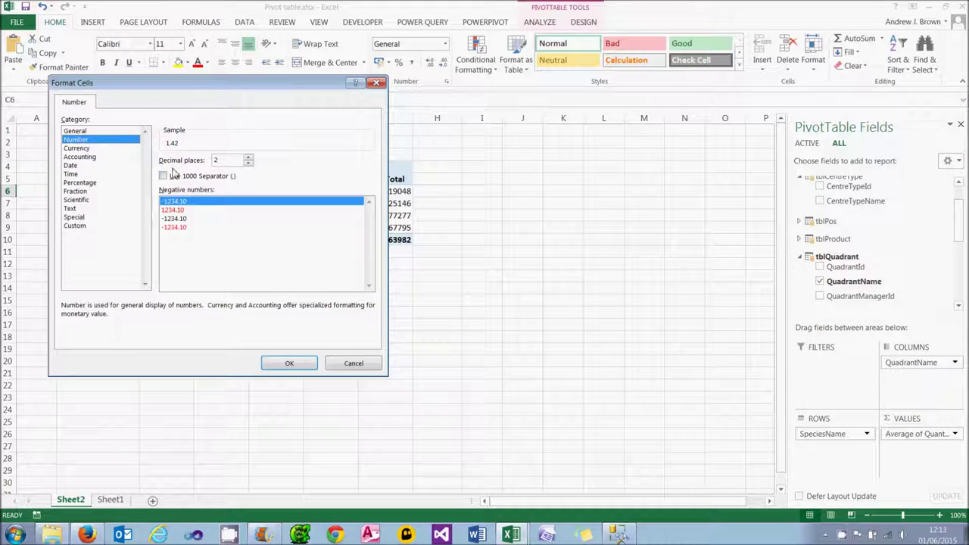
pyautogui.click(249, 157)
pyautogui.click(298, 368)
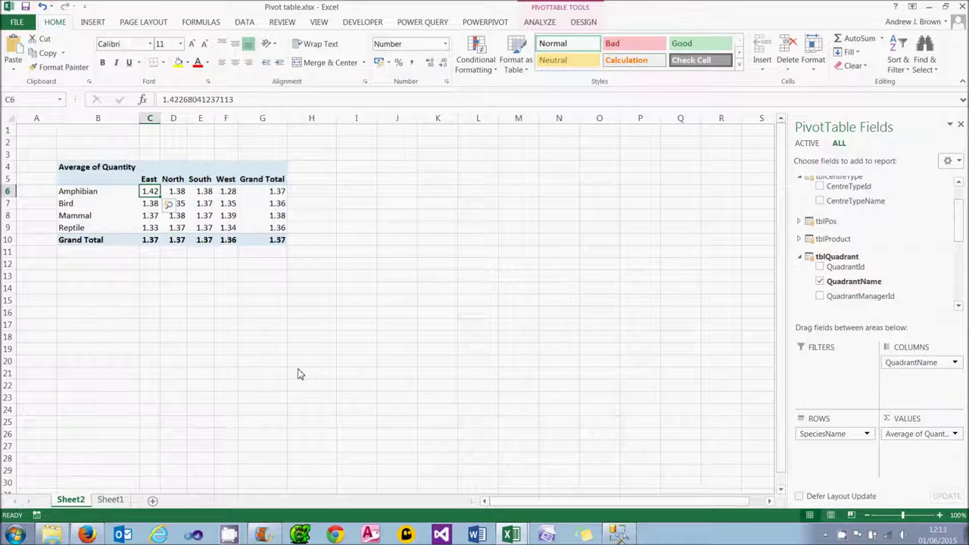
# Undo the cell formatting and give the Average of Quantity field a 2-decimal Number format instead.
pyautogui.click(43, 6)
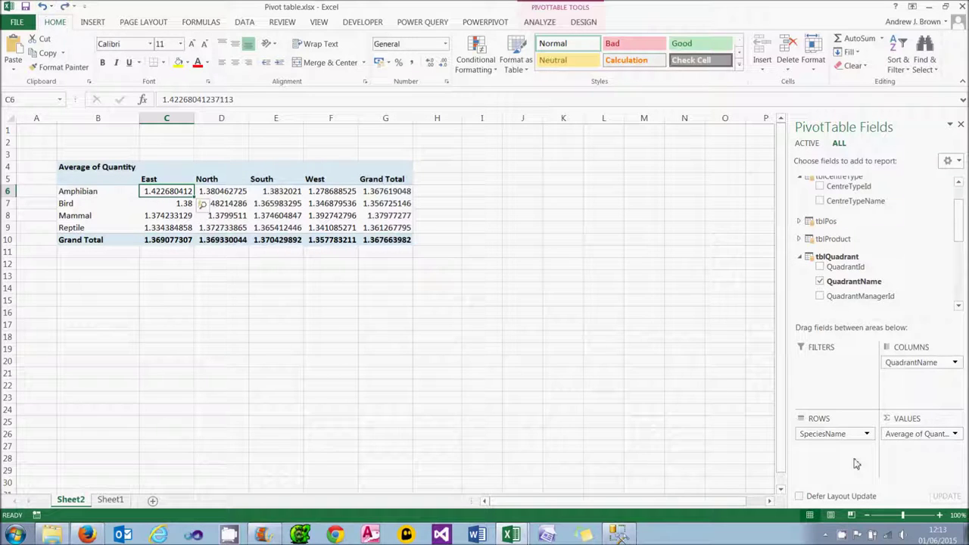
pyautogui.click(956, 436)
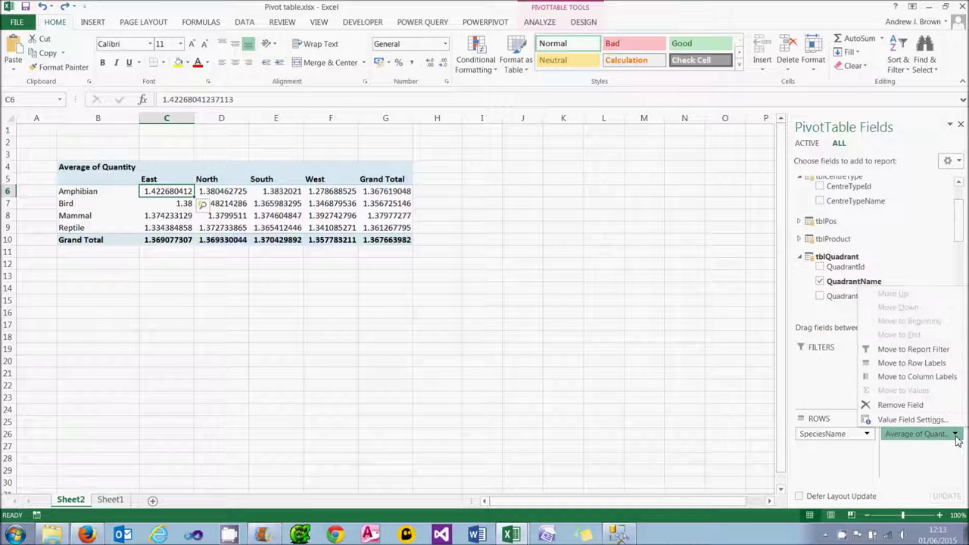
pyautogui.click(912, 420)
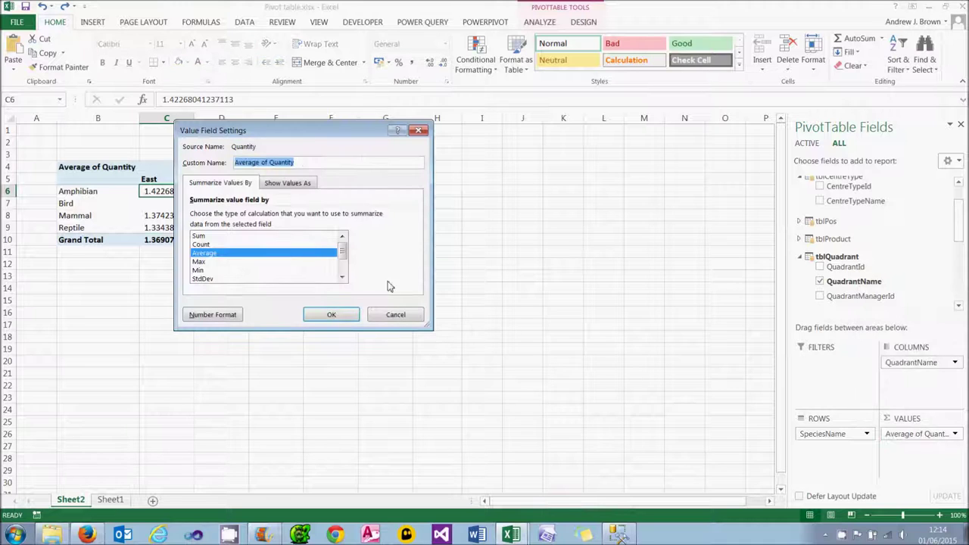
pyautogui.click(228, 317)
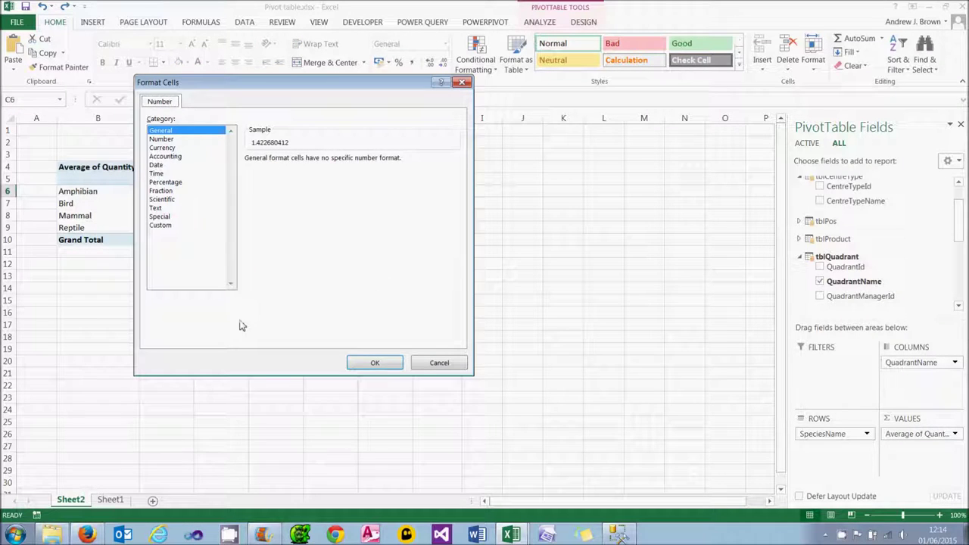
pyautogui.click(160, 140)
pyautogui.click(375, 362)
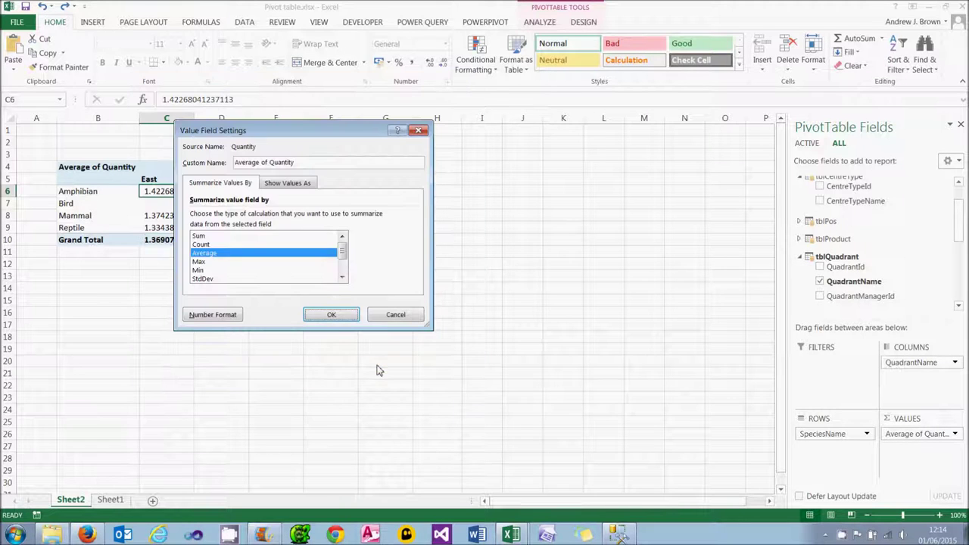
pyautogui.click(353, 314)
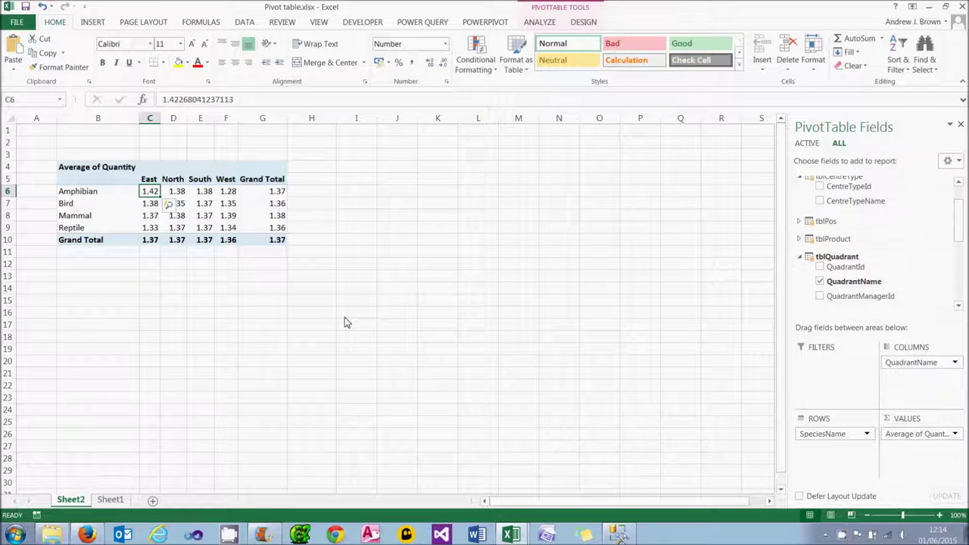
pyautogui.click(581, 22)
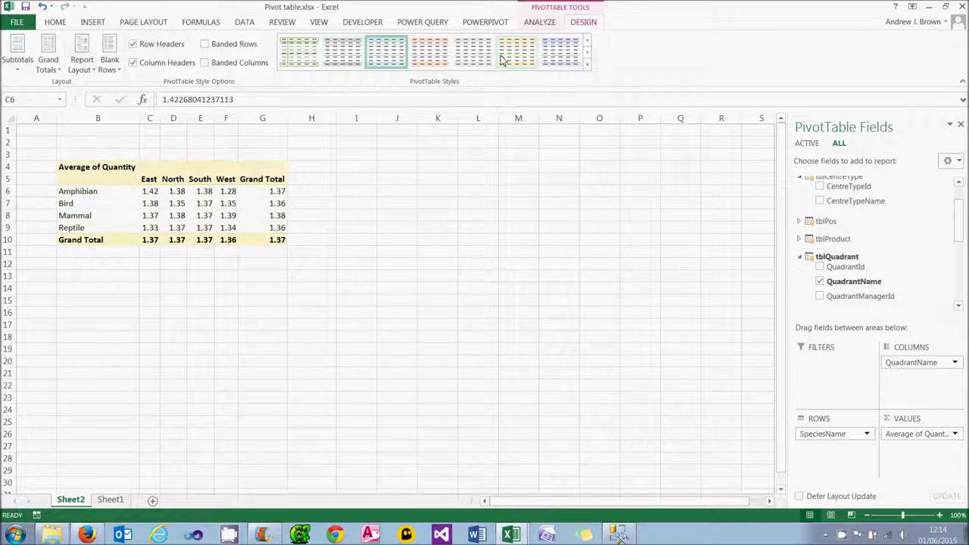
pyautogui.click(588, 67)
pyautogui.moveTo(590, 68); pyautogui.dragTo(572, 150)
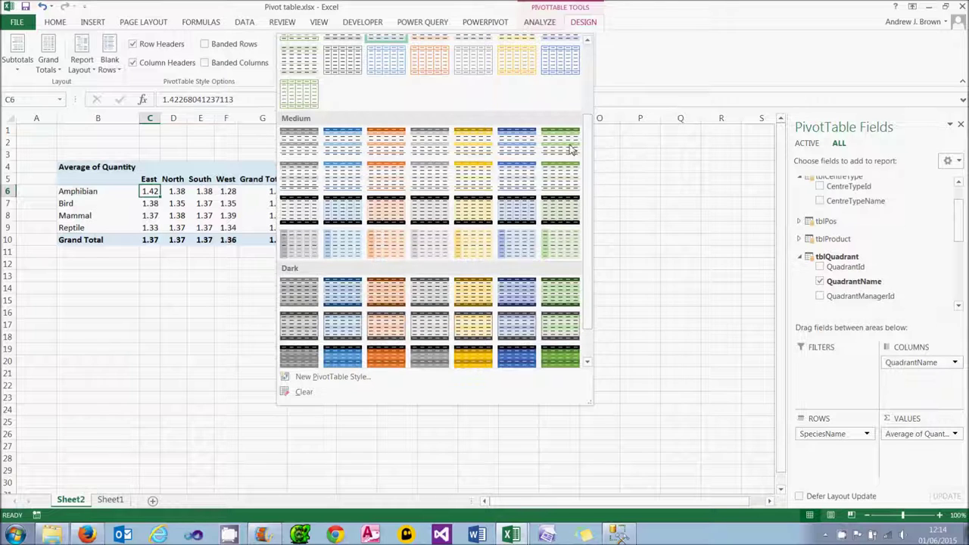
pyautogui.click(350, 378)
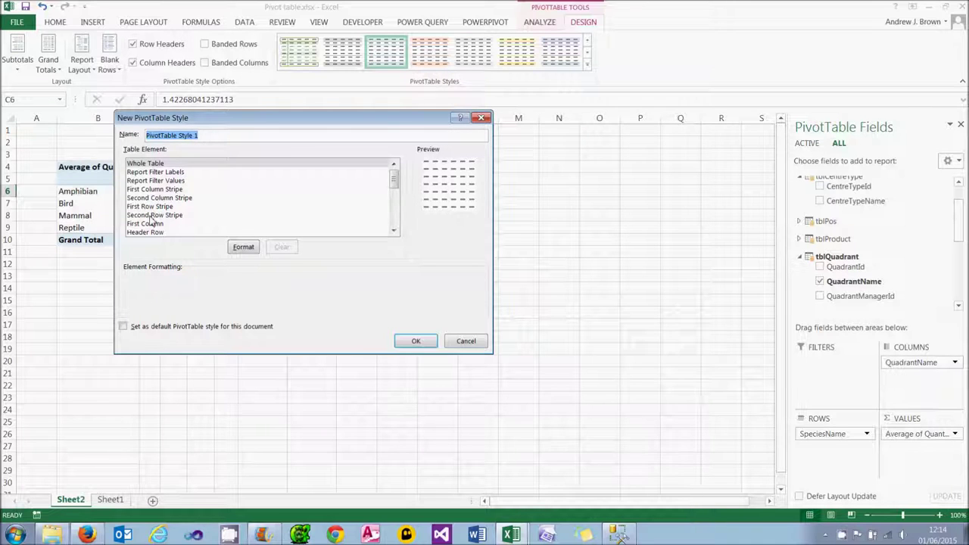
pyautogui.click(466, 341)
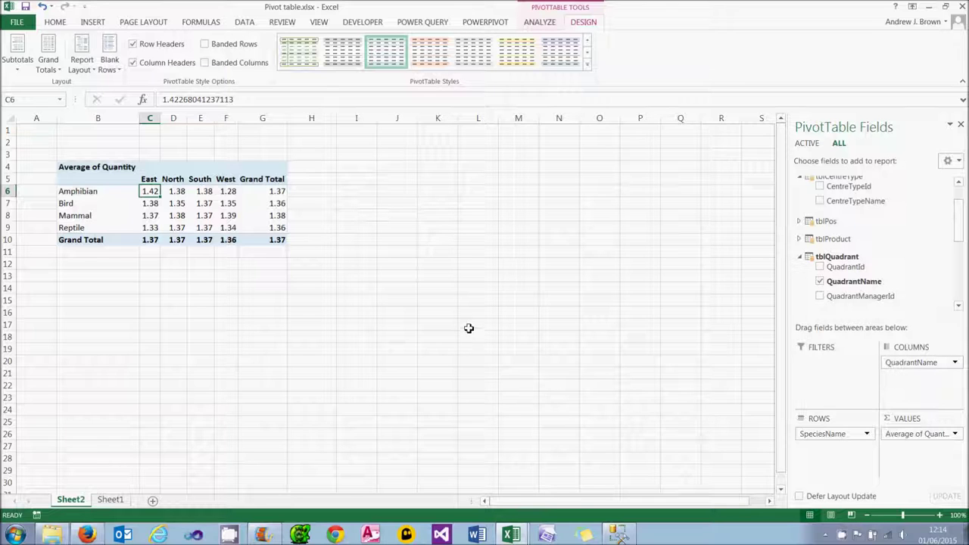
pyautogui.click(588, 64)
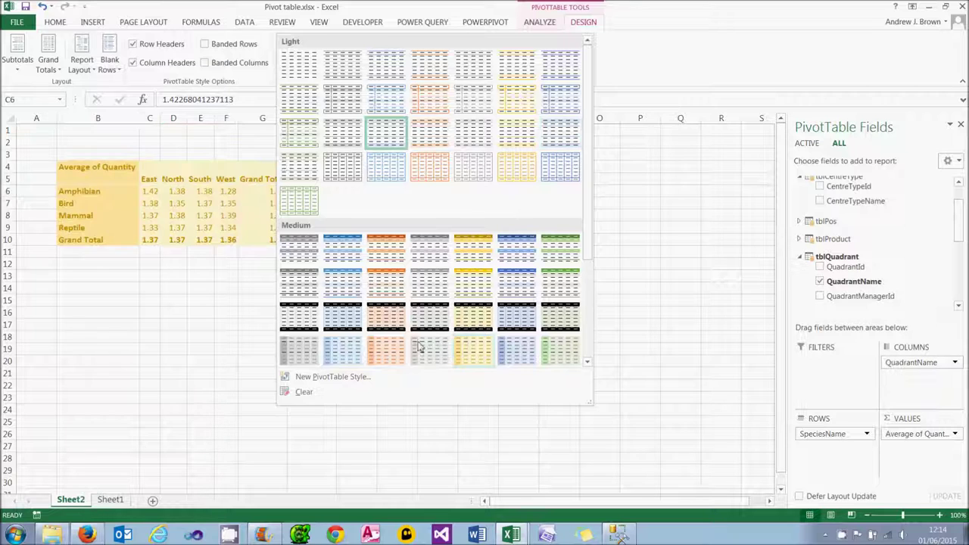
pyautogui.click(391, 349)
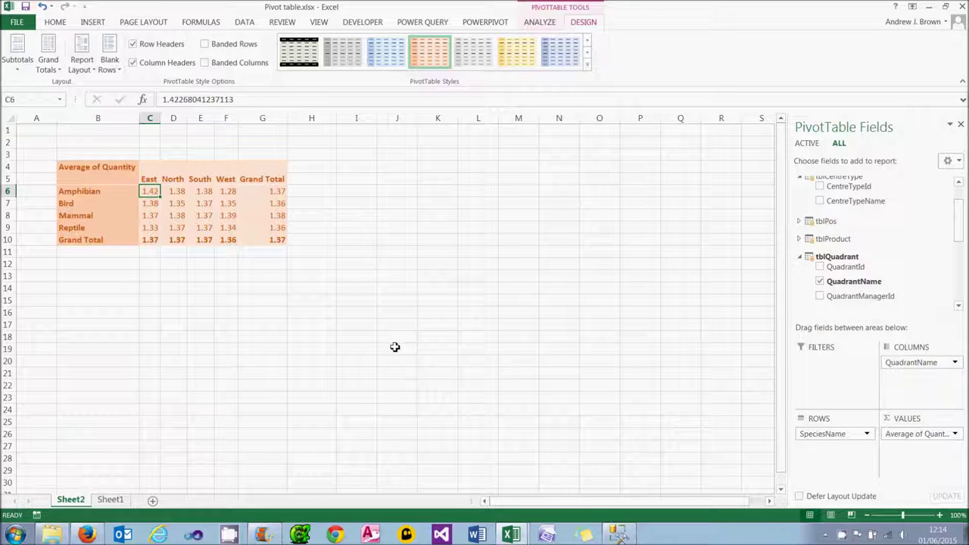
pyautogui.moveTo(207, 191)
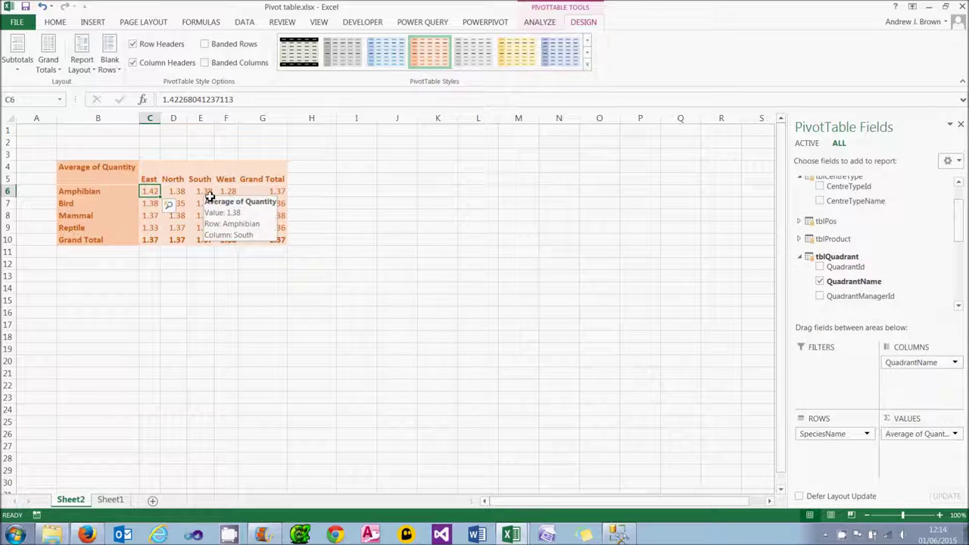
pyautogui.click(43, 7)
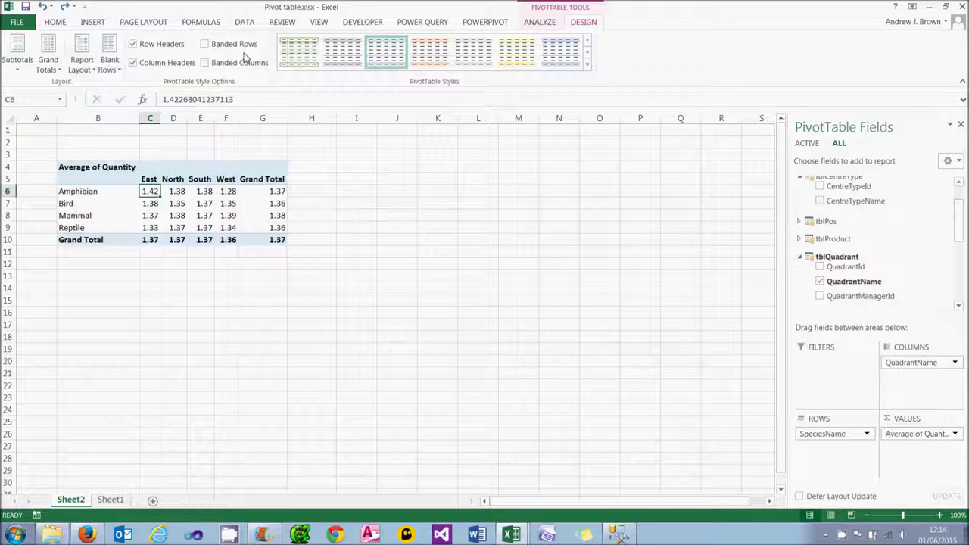
pyautogui.click(205, 44)
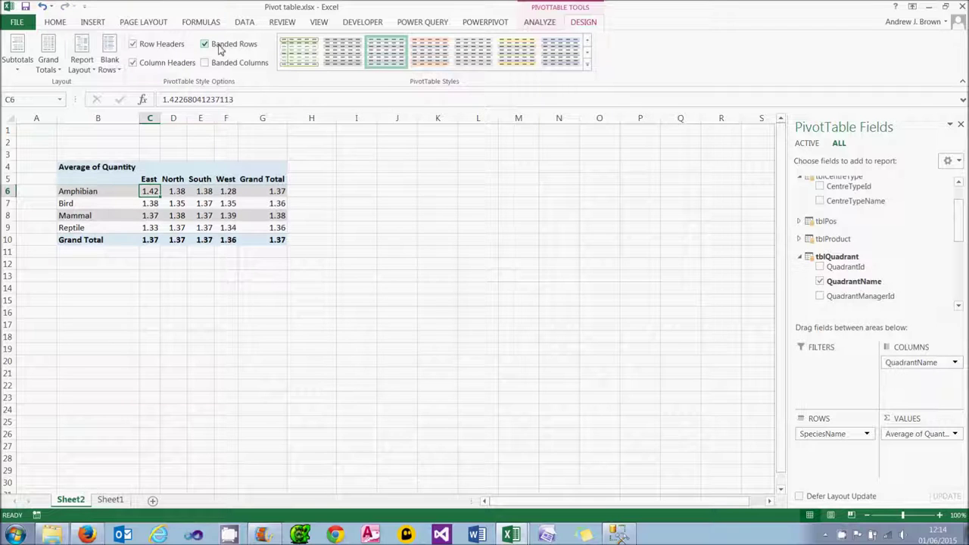
pyautogui.click(219, 47)
pyautogui.click(217, 64)
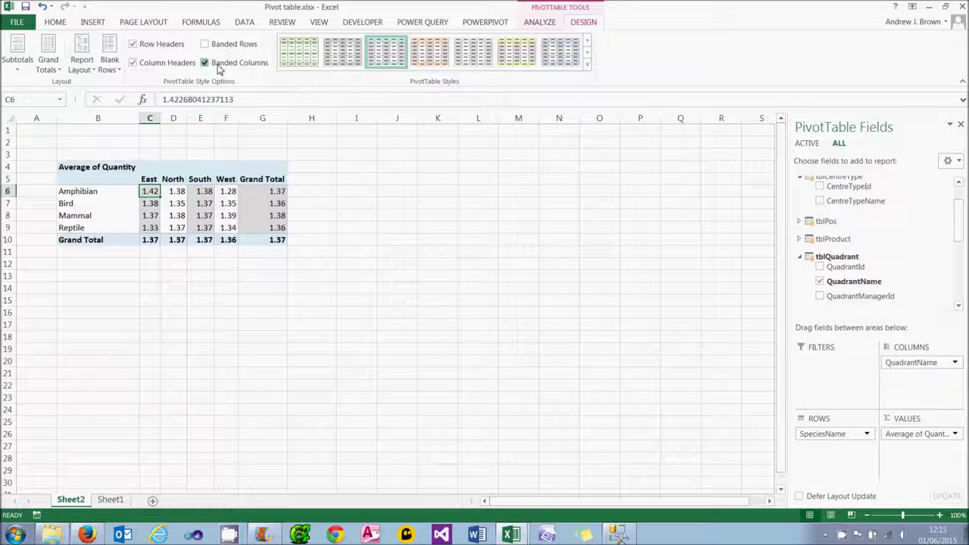
pyautogui.click(217, 66)
pyautogui.click(160, 66)
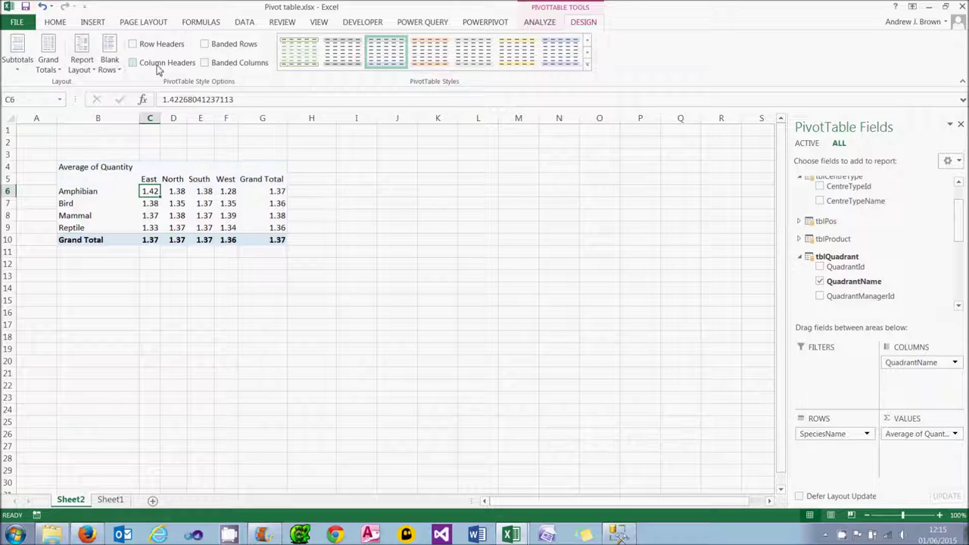
pyautogui.click(159, 65)
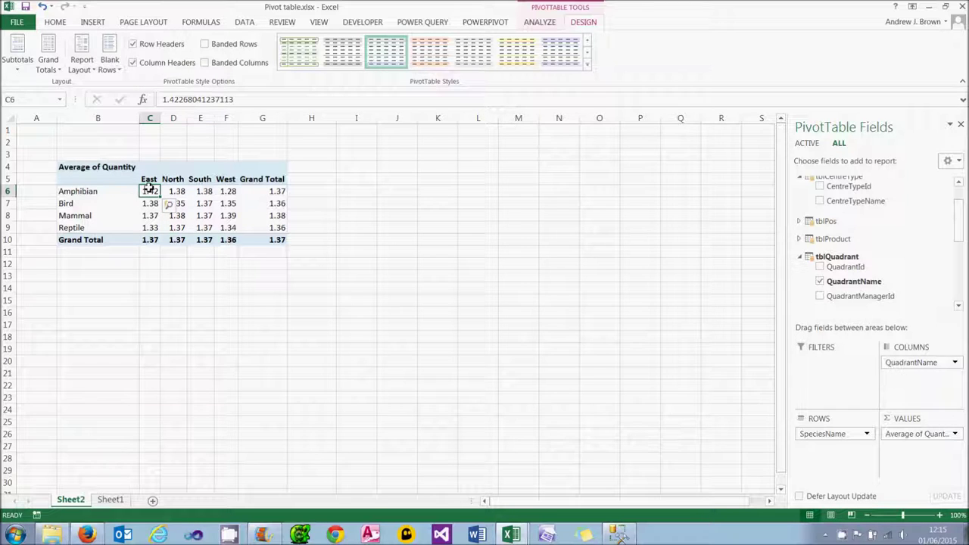
# Move the East column between South and West so quadrants read North, South, East, West.
pyautogui.click(149, 181)
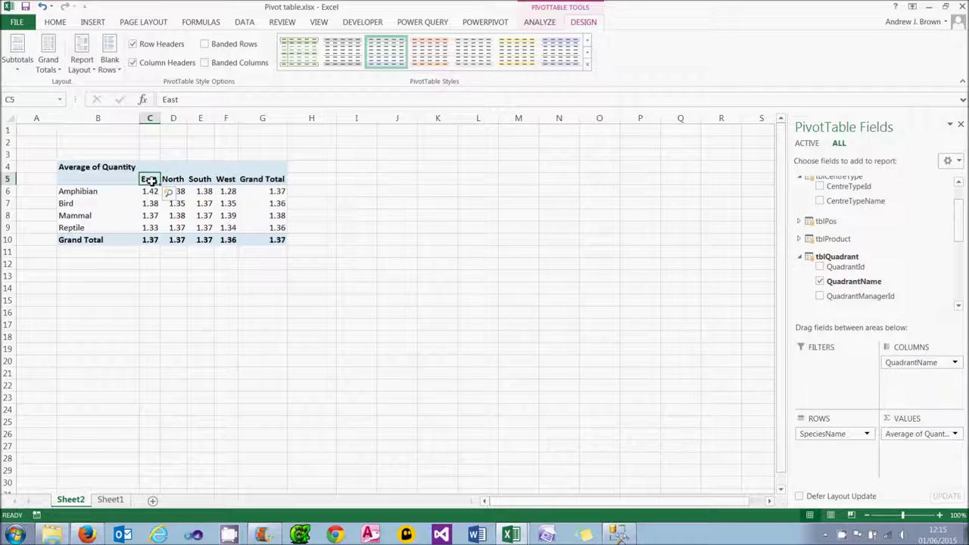
pyautogui.moveTo(151, 180); pyautogui.dragTo(152, 189)
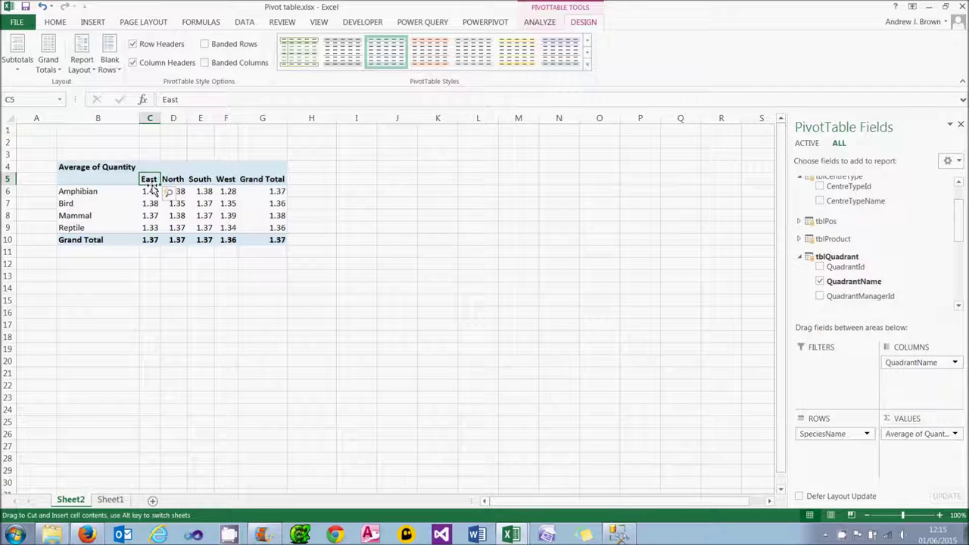
pyautogui.moveTo(152, 190); pyautogui.dragTo(209, 188)
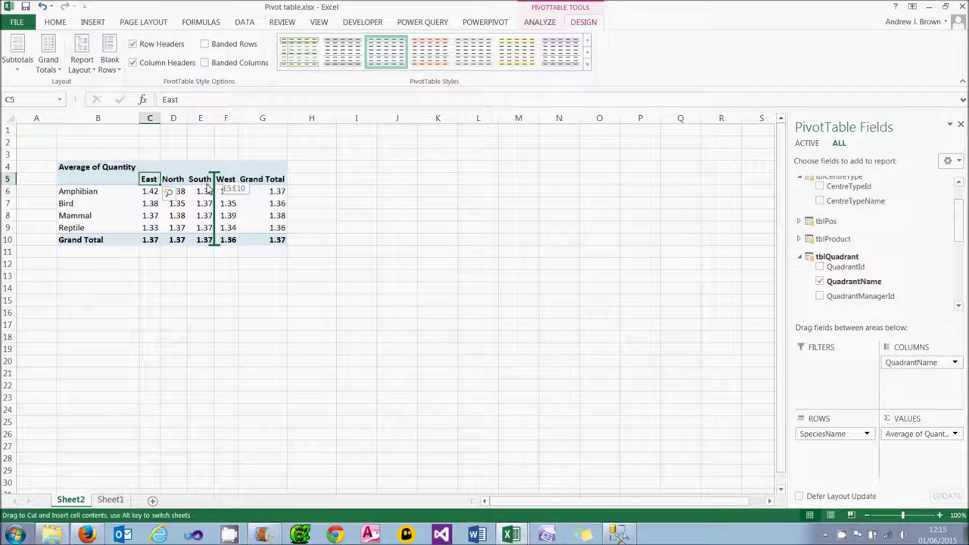
pyautogui.moveTo(209, 188); pyautogui.dragTo(209, 189)
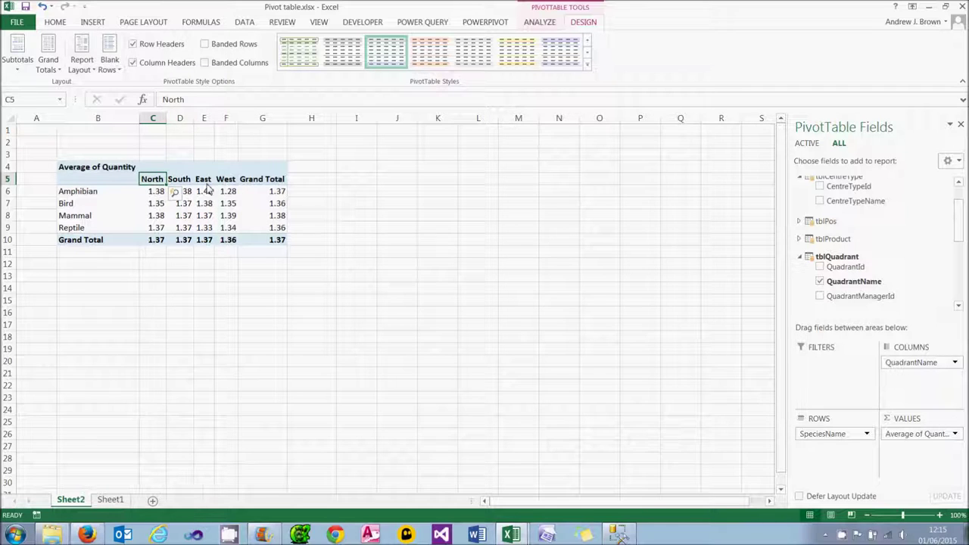
# Move the Bird row below Mammal so Mammal comes before Bird.
pyautogui.click(82, 205)
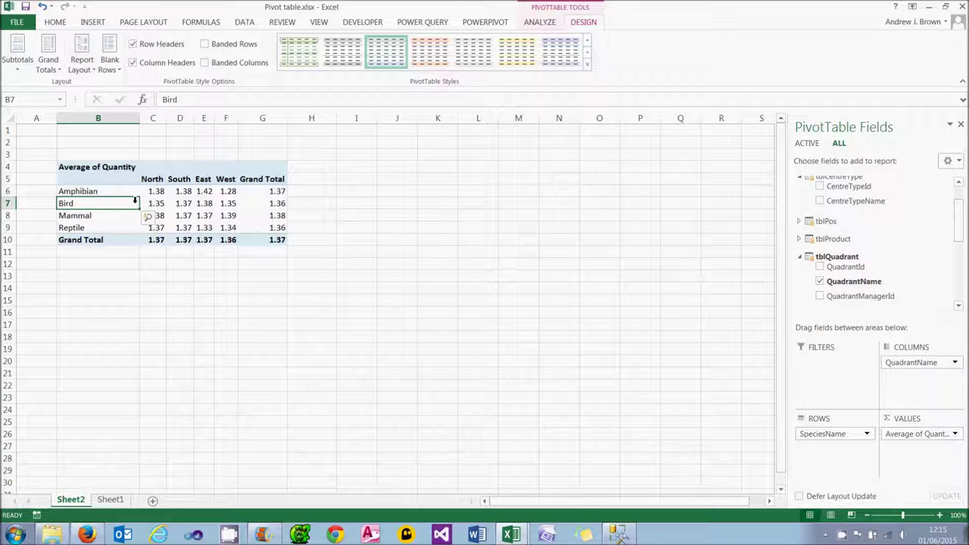
pyautogui.moveTo(140, 205); pyautogui.dragTo(140, 217)
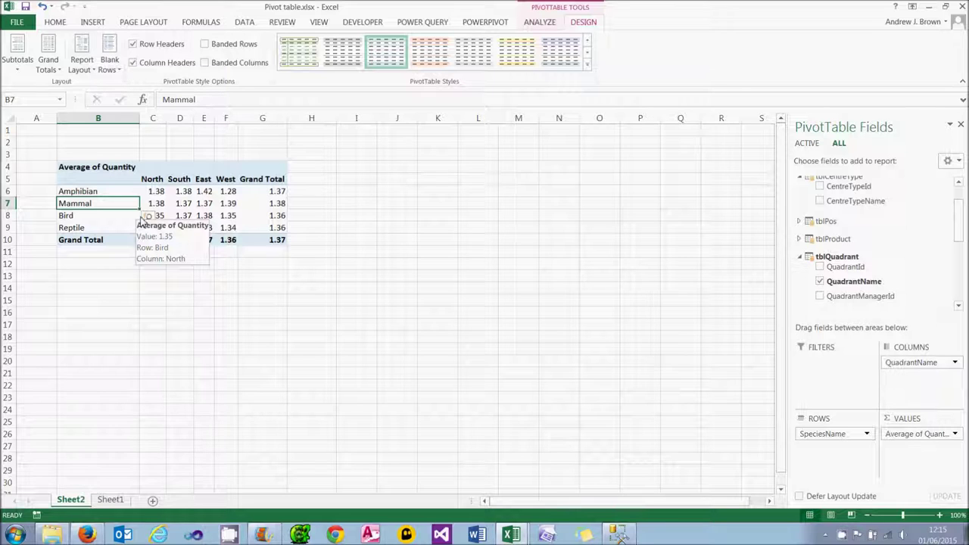
pyautogui.click(371, 226)
pyautogui.click(110, 193)
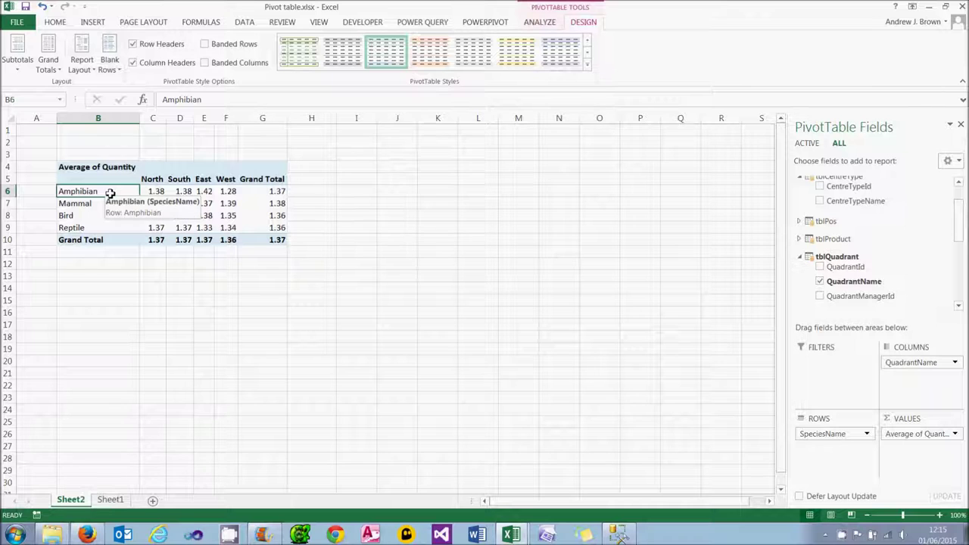
# Sort the species rows Z to A.
pyautogui.rightClick(110, 193)
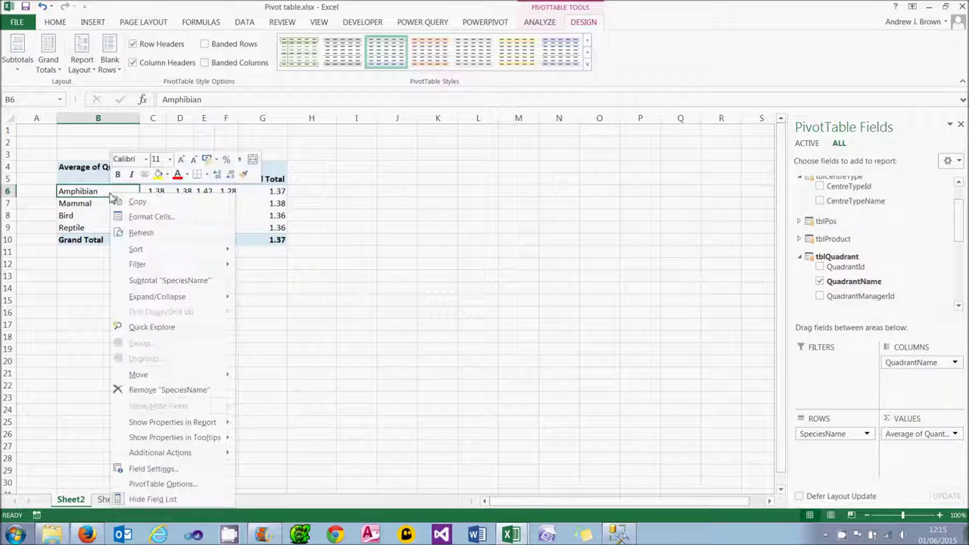
pyautogui.moveTo(154, 251)
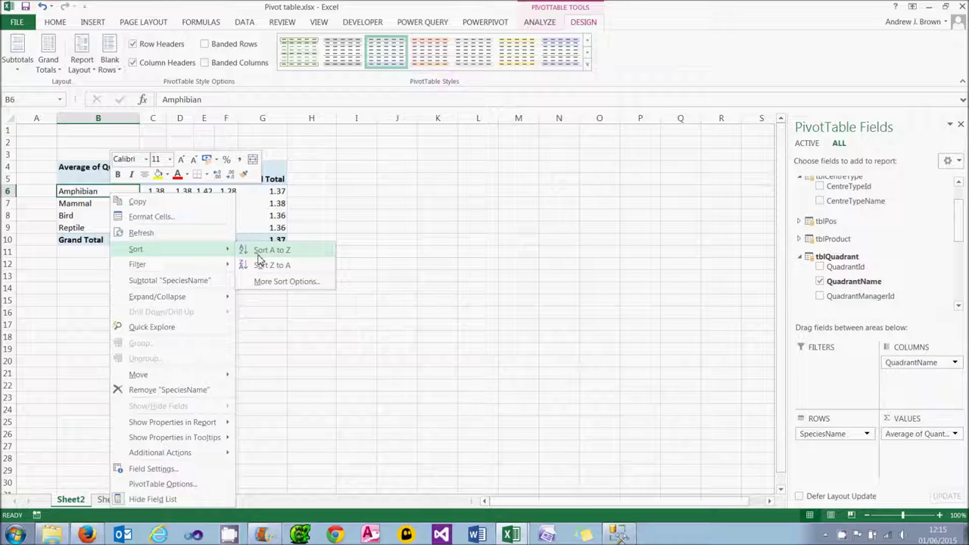
pyautogui.click(242, 19)
pyautogui.click(244, 23)
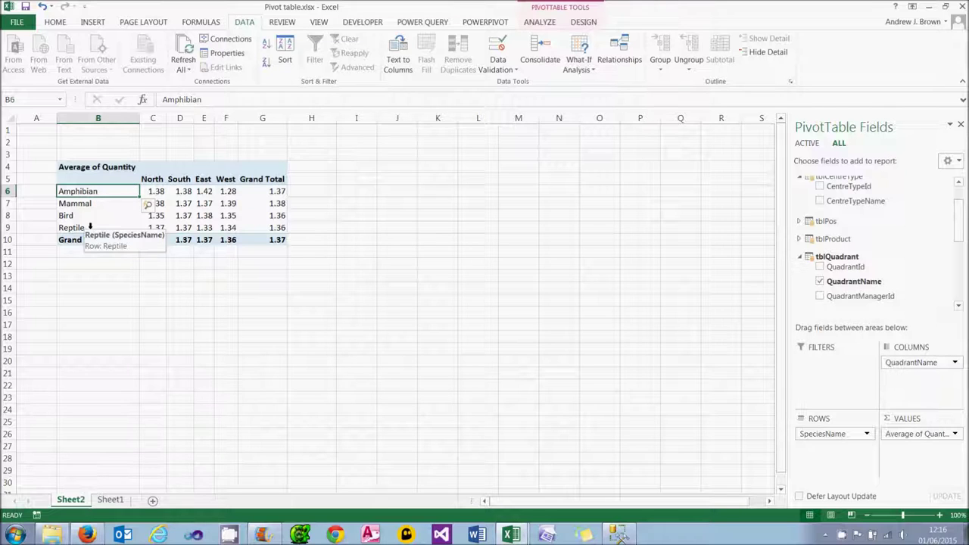
pyautogui.click(267, 65)
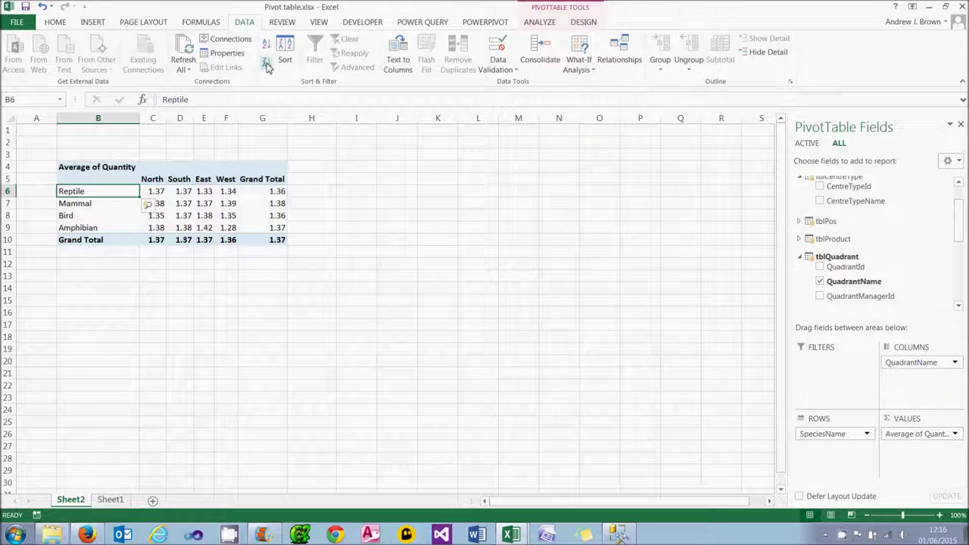
# Sort the quadrant columns Z to A (West, South, North, East), then sort species by West averages.
pyautogui.click(182, 180)
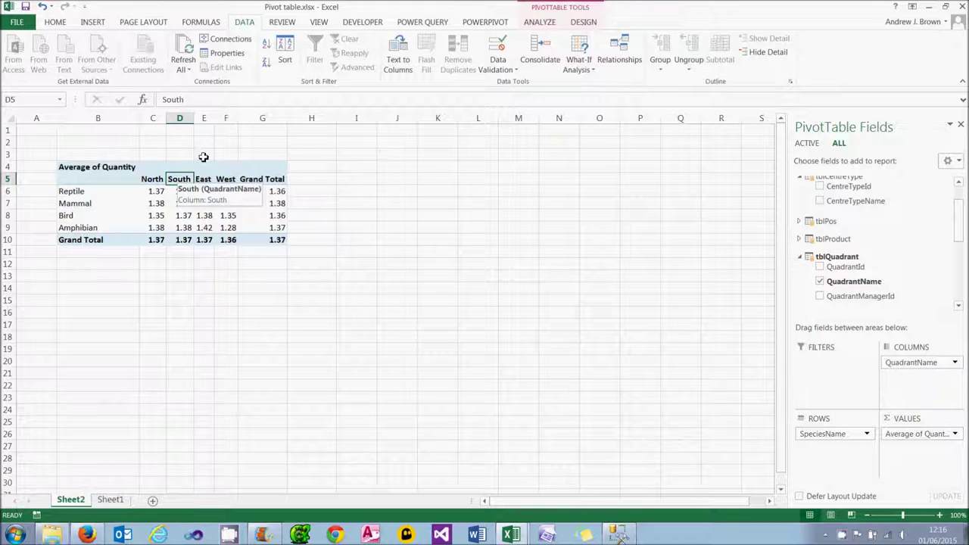
pyautogui.click(266, 64)
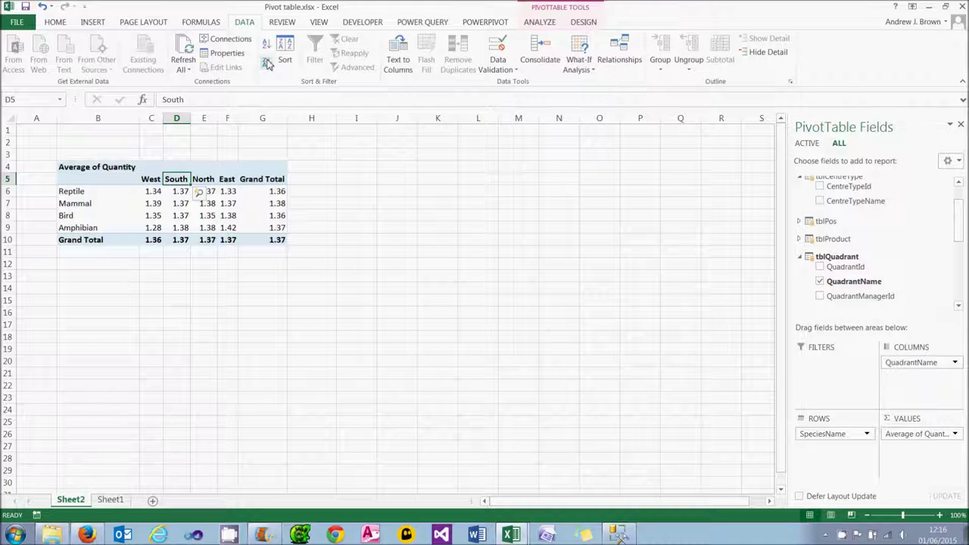
pyautogui.click(153, 202)
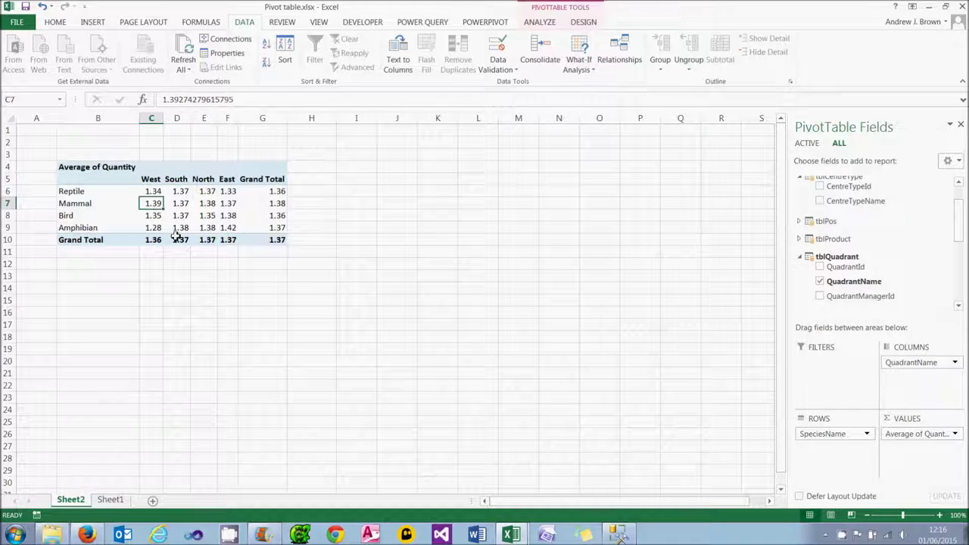
pyautogui.click(266, 62)
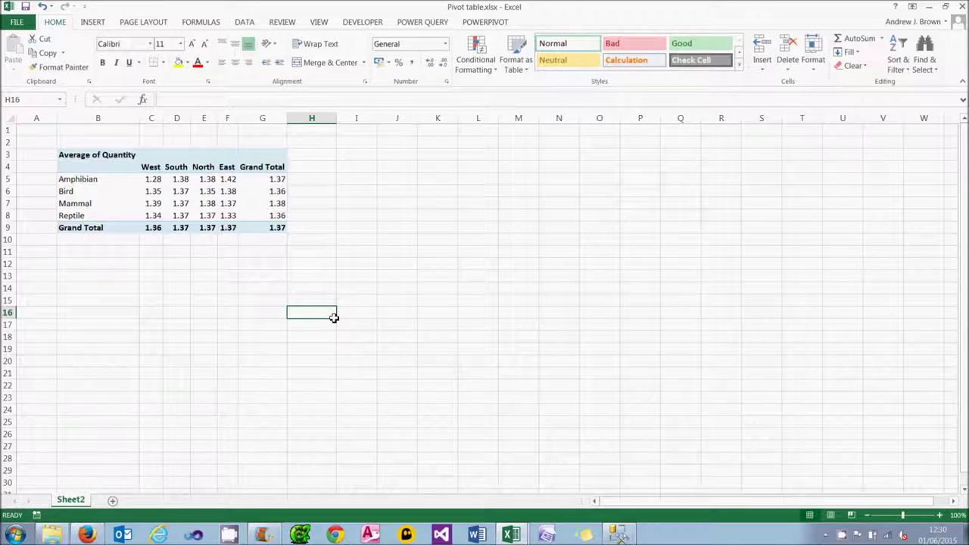
# Switch Quantity back to Sum, formatted with 0 decimals and thousands separators (grand total 19,016).
pyautogui.click(243, 215)
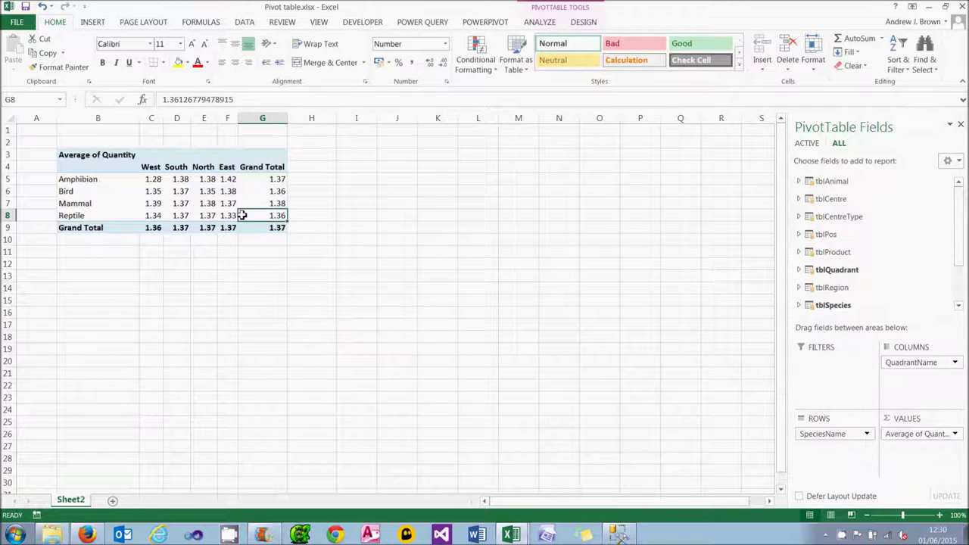
pyautogui.click(955, 434)
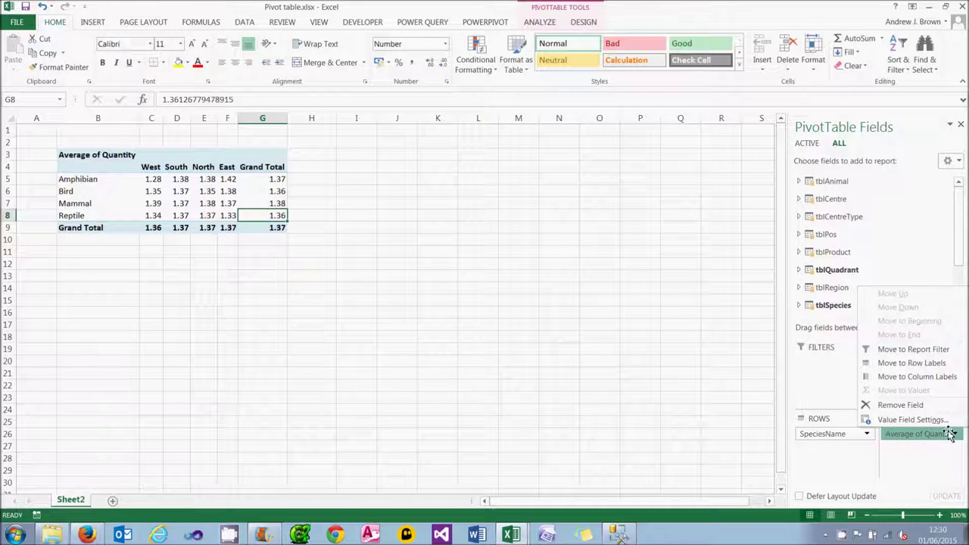
pyautogui.click(944, 421)
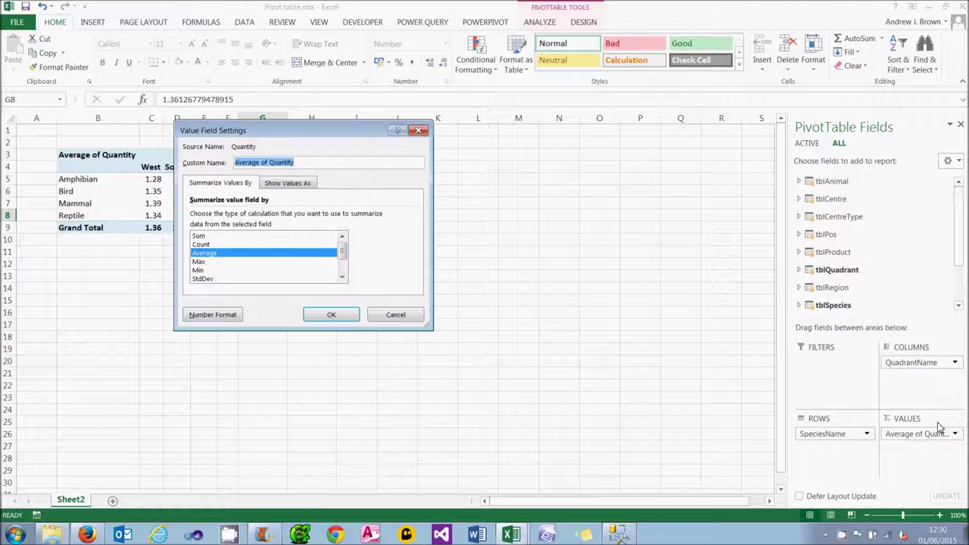
pyautogui.click(218, 236)
pyautogui.click(236, 314)
pyautogui.click(334, 162)
pyautogui.click(334, 162)
pyautogui.click(248, 177)
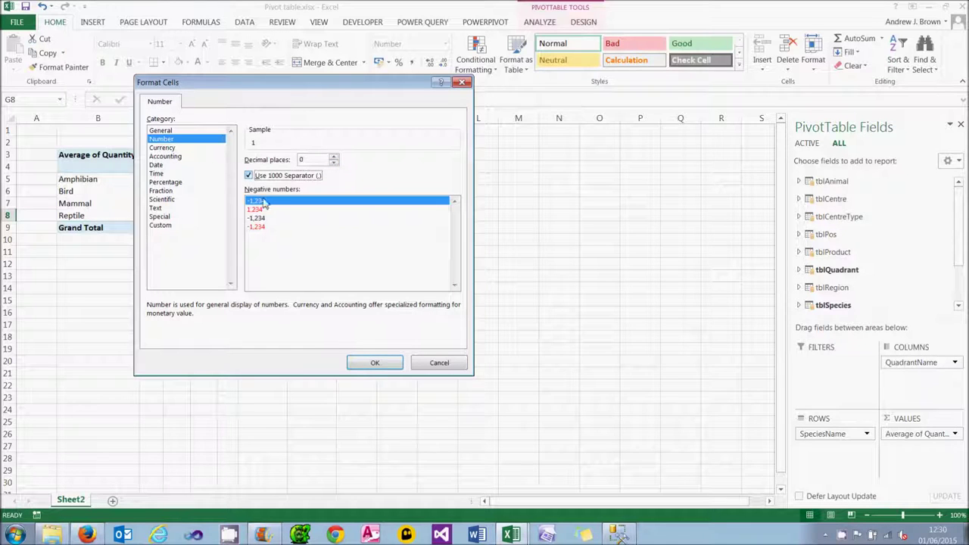
pyautogui.click(374, 362)
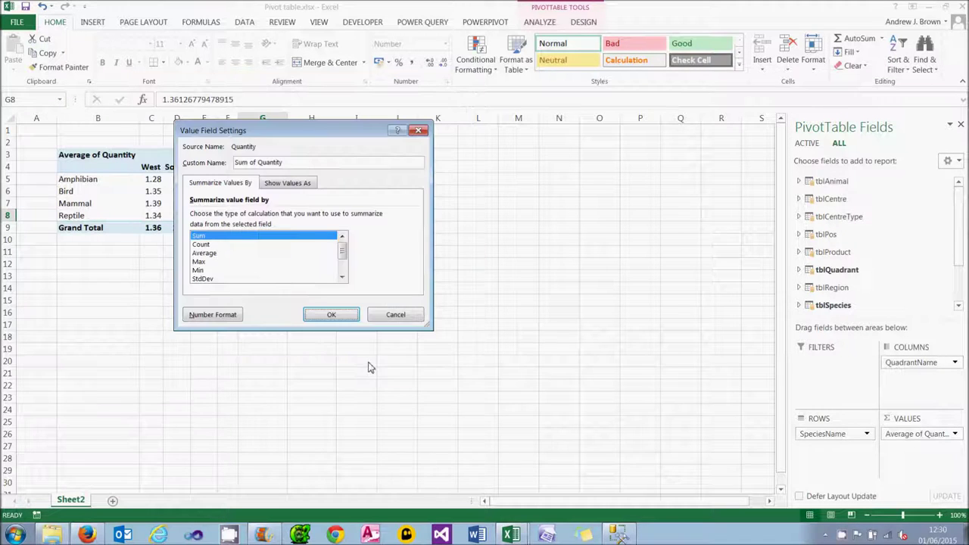
pyautogui.click(332, 315)
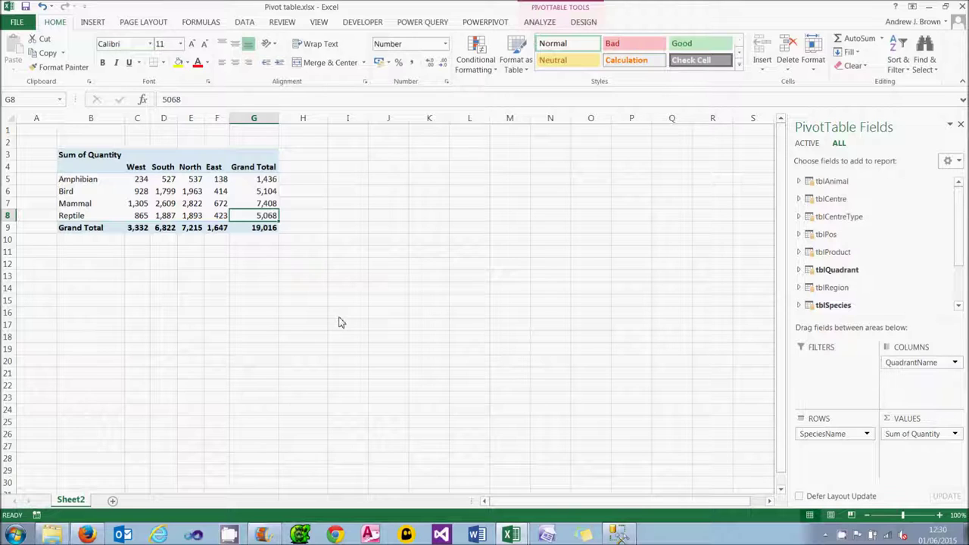
pyautogui.click(168, 204)
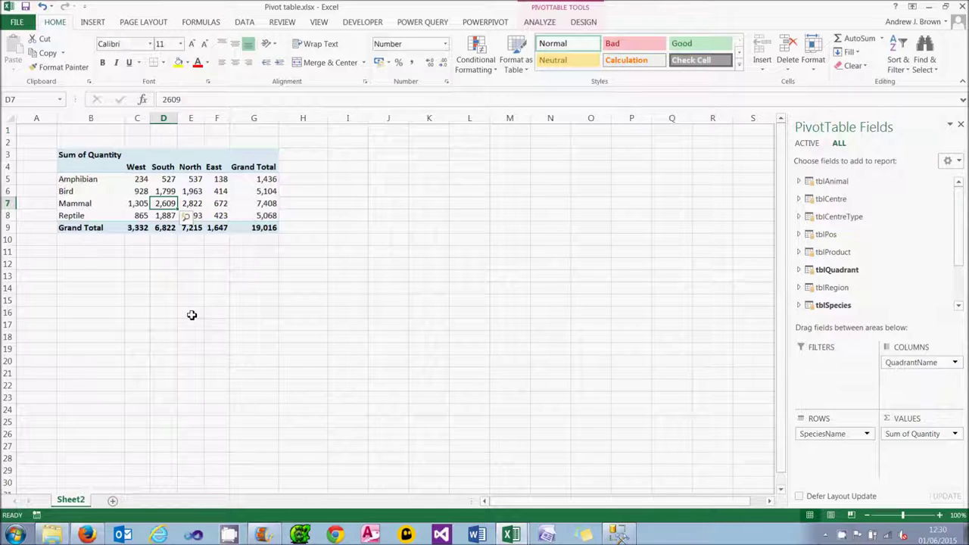
pyautogui.doubleClick(167, 203)
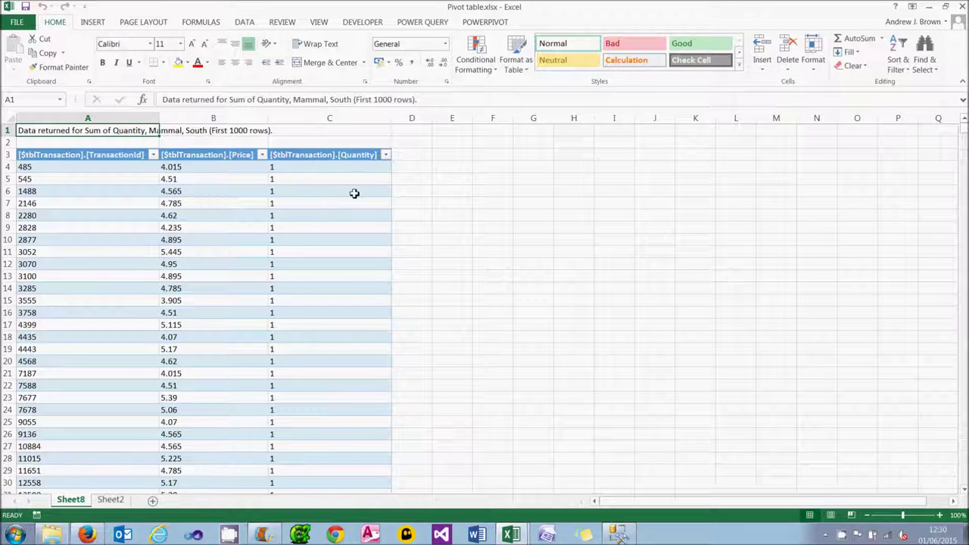
pyautogui.moveTo(340, 167); pyautogui.dragTo(330, 306)
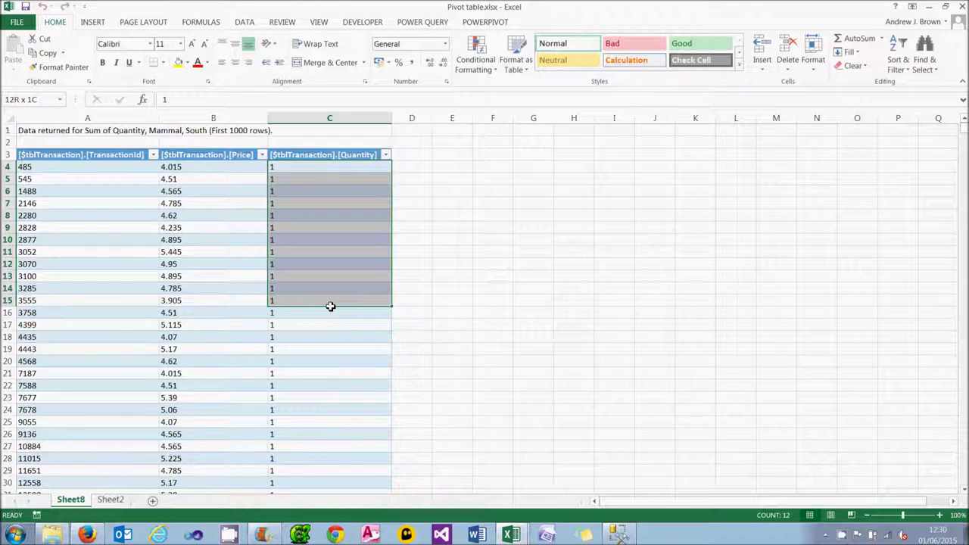
pyautogui.click(225, 130)
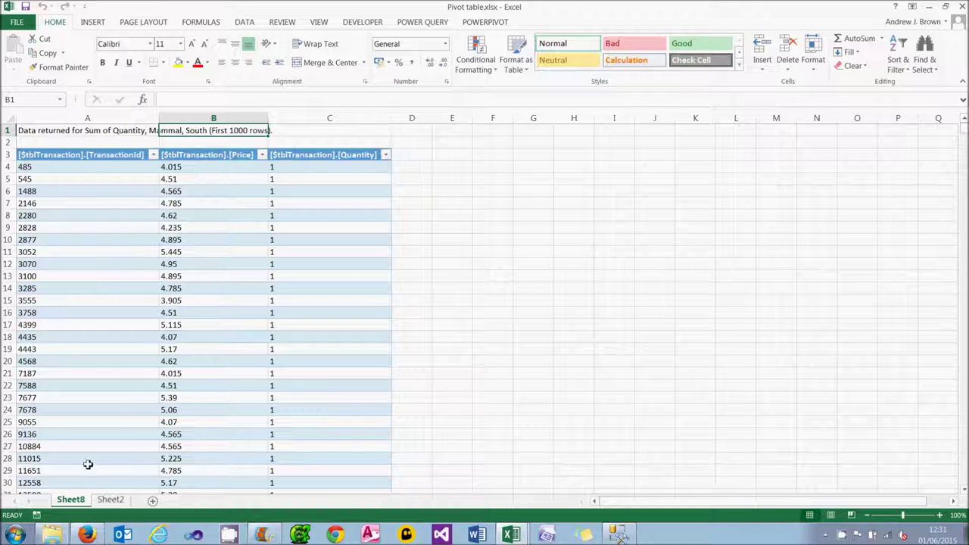
pyautogui.rightClick(75, 505)
pyautogui.click(115, 373)
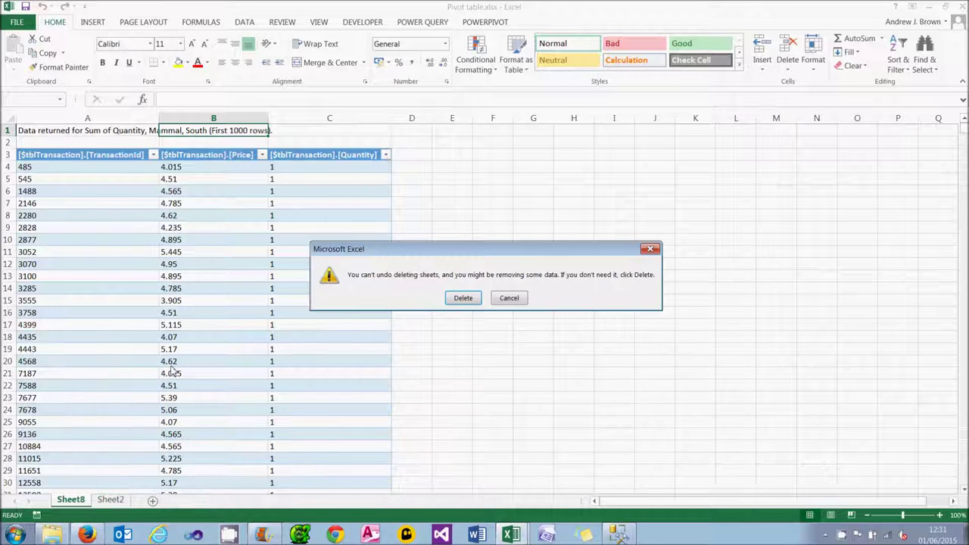
pyautogui.click(459, 298)
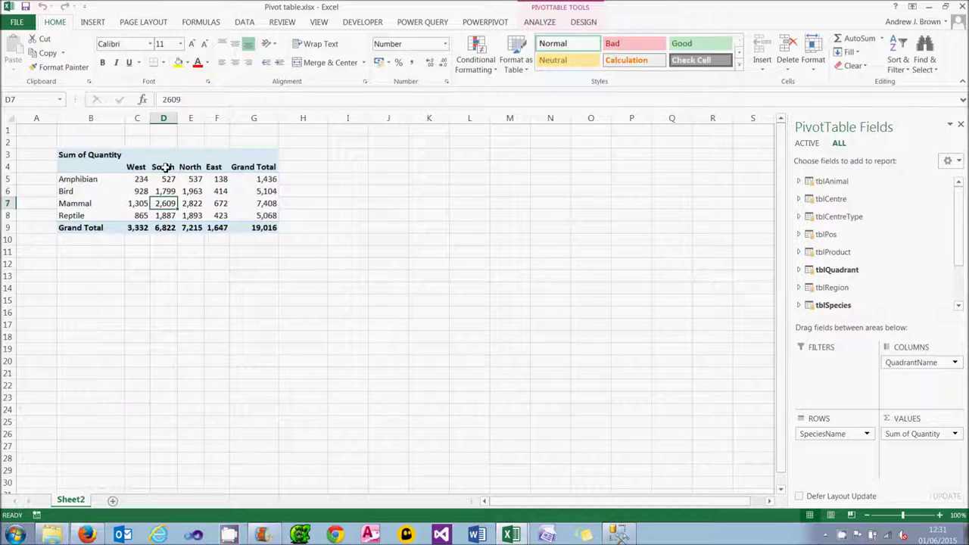
# Quick Explore Mammal's South value and drill down to tblAnimal AnimalName.
pyautogui.rightClick(163, 205)
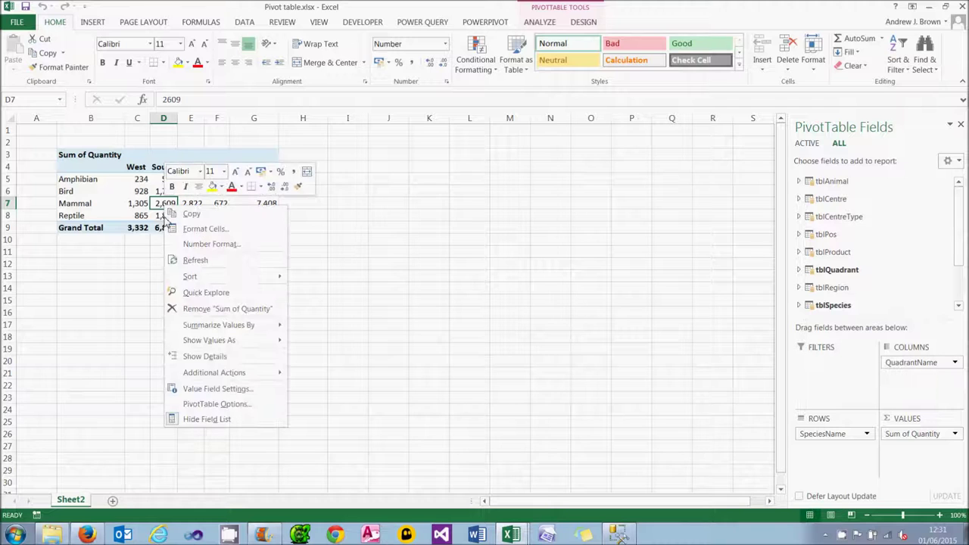
pyautogui.click(221, 295)
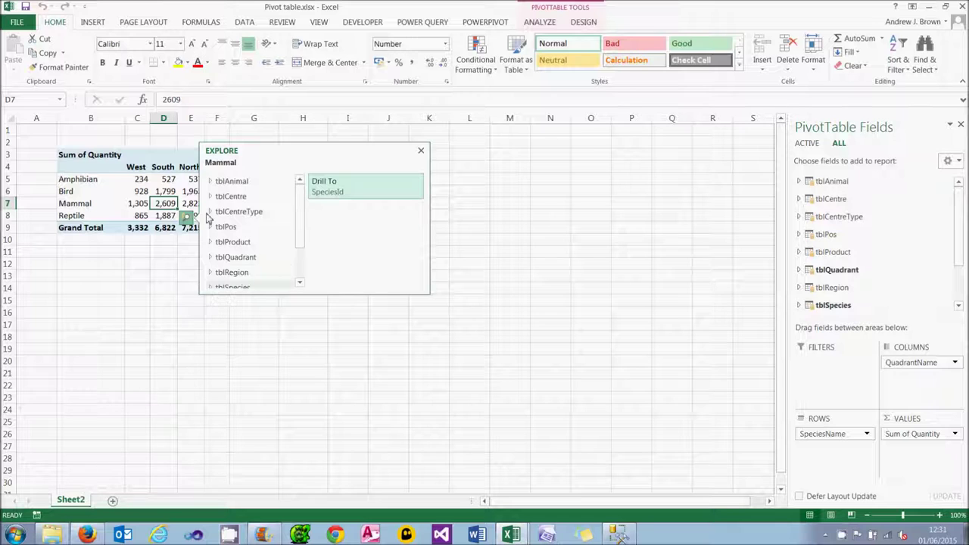
pyautogui.click(220, 181)
pyautogui.click(231, 215)
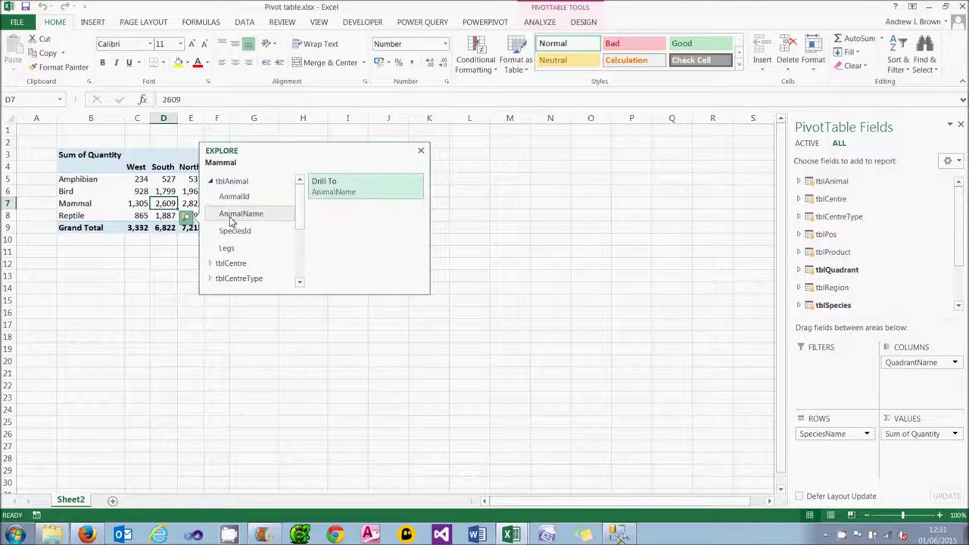
pyautogui.click(341, 190)
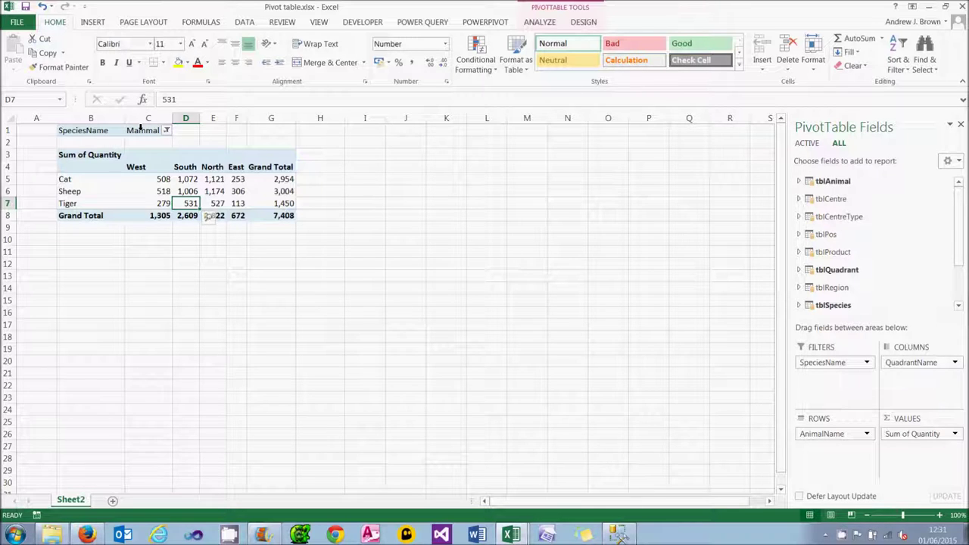
# Inspect the Mammal filter and the resulting Cat, Sheep and Tiger rows, including Cat's South value 1,072.
pyautogui.click(141, 130)
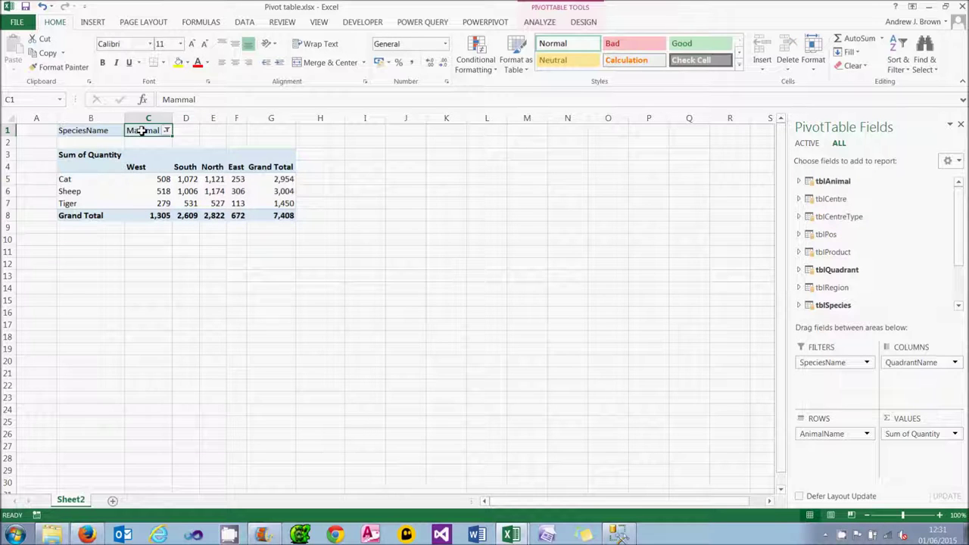
pyautogui.click(88, 181)
pyautogui.click(87, 193)
pyautogui.click(85, 204)
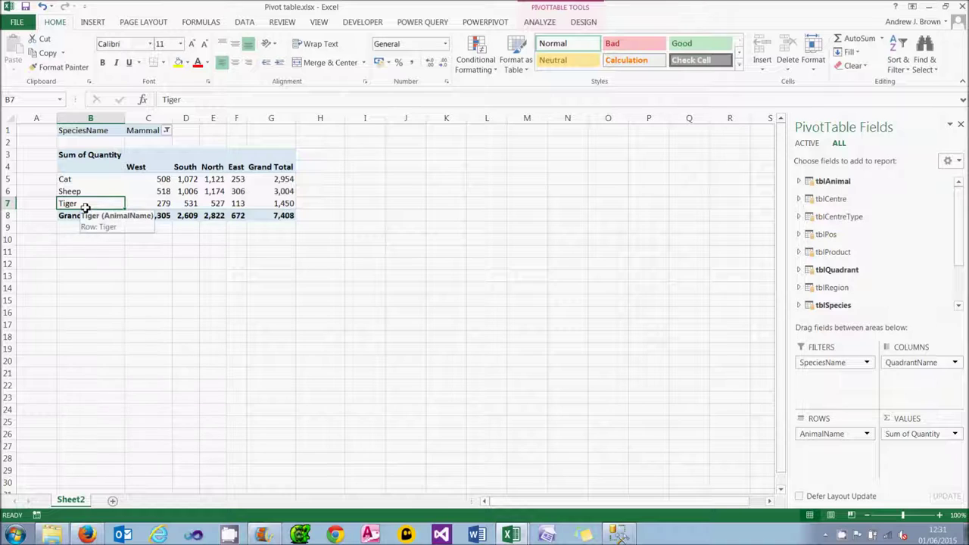
pyautogui.click(830, 364)
pyautogui.click(825, 364)
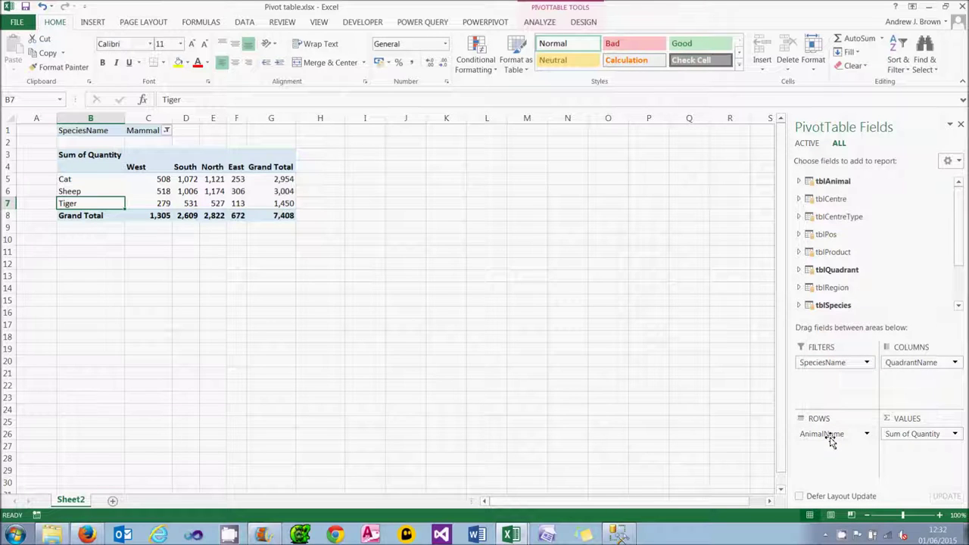
pyautogui.click(187, 180)
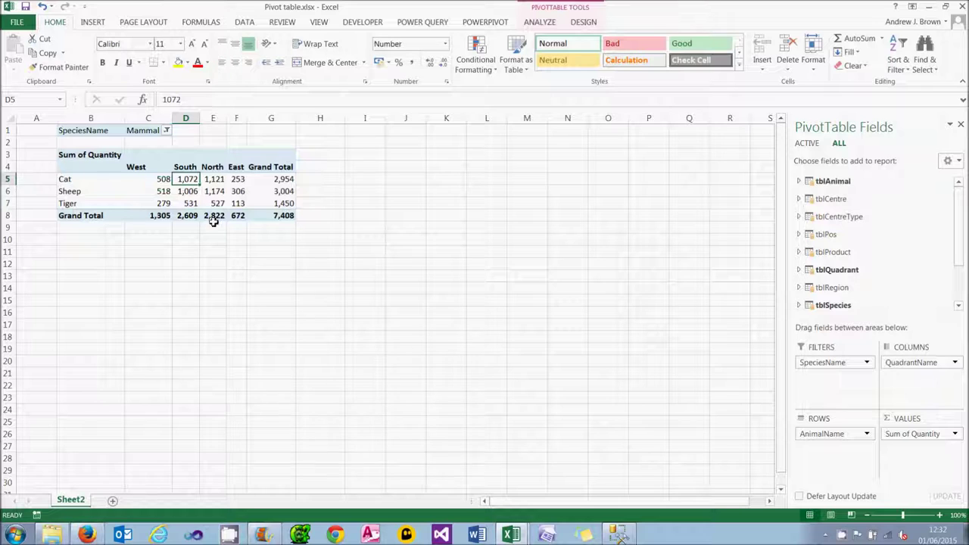
# Quick Explore Cat's South value and drill down to tblProduct ProductName, showing rows like Possum and Snowy.
pyautogui.rightClick(186, 179)
pyautogui.click(227, 263)
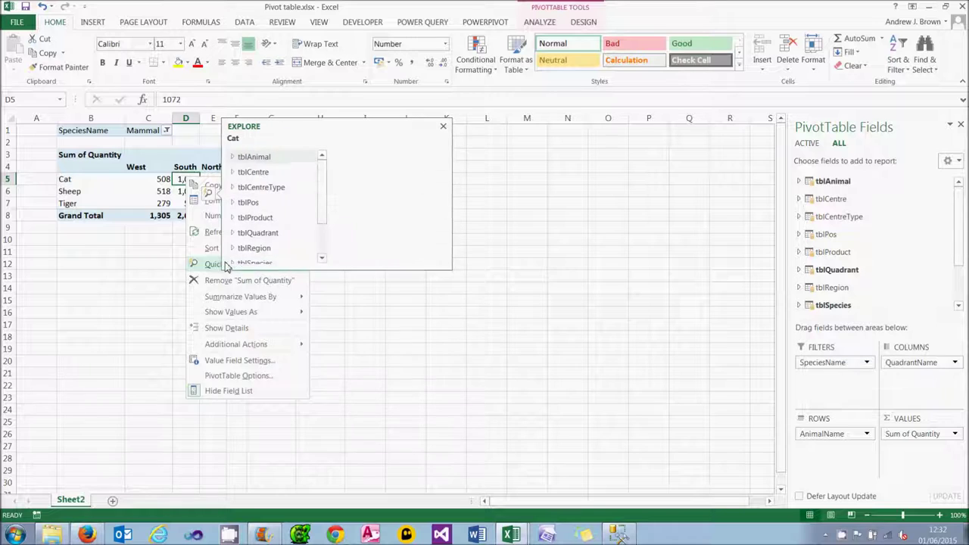
pyautogui.click(233, 158)
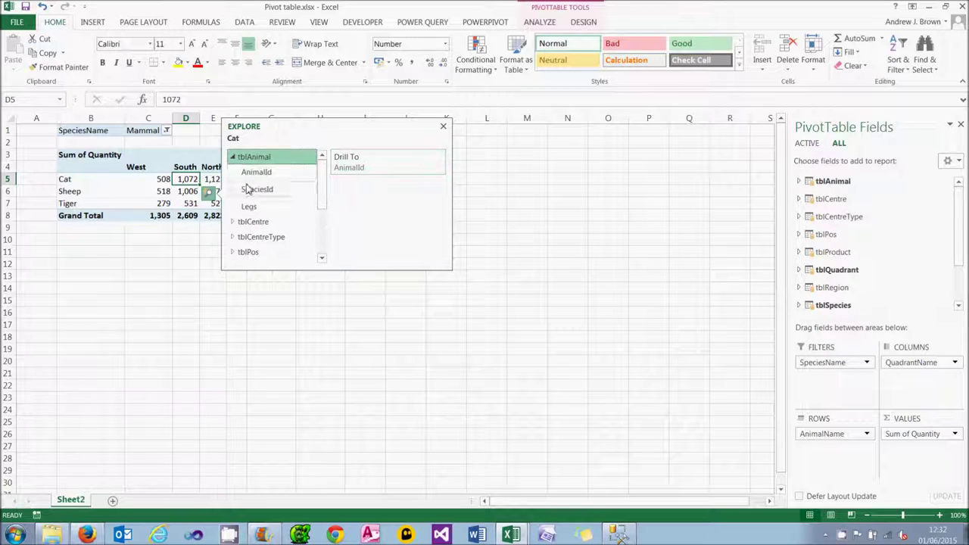
pyautogui.click(234, 217)
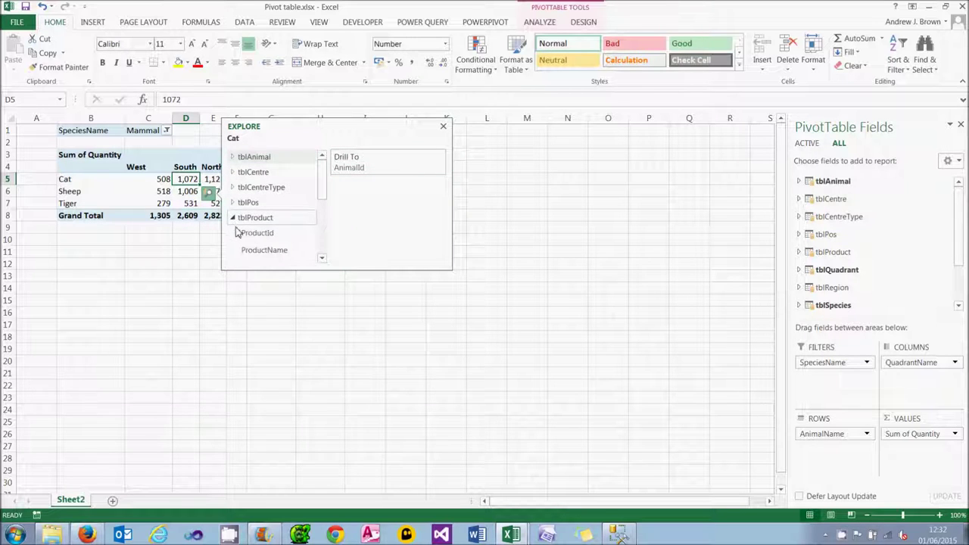
pyautogui.click(264, 250)
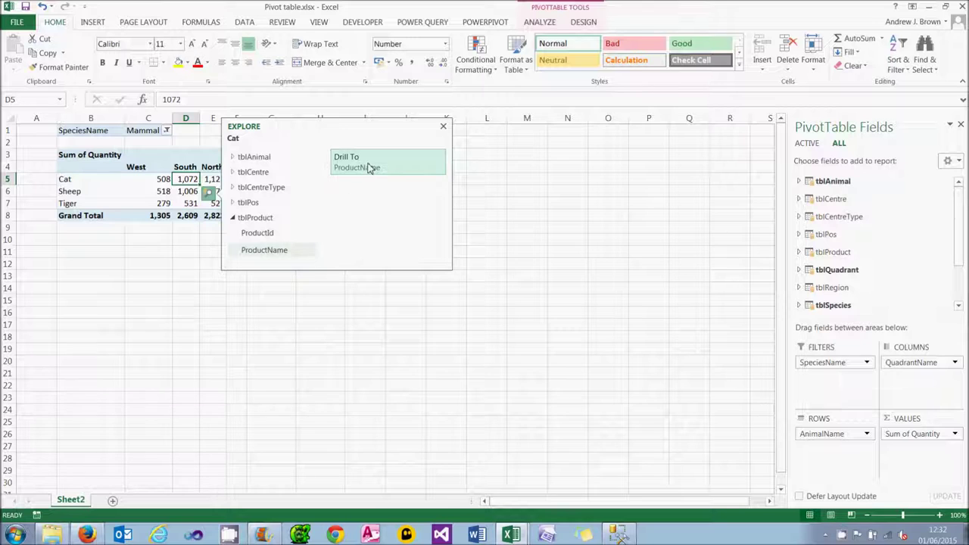
pyautogui.click(370, 167)
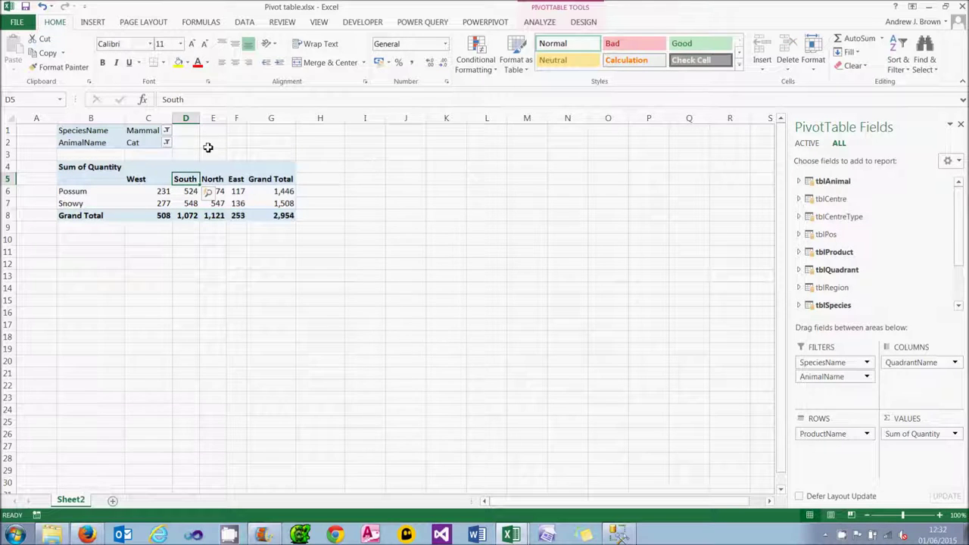
pyautogui.click(90, 191)
pyautogui.click(87, 203)
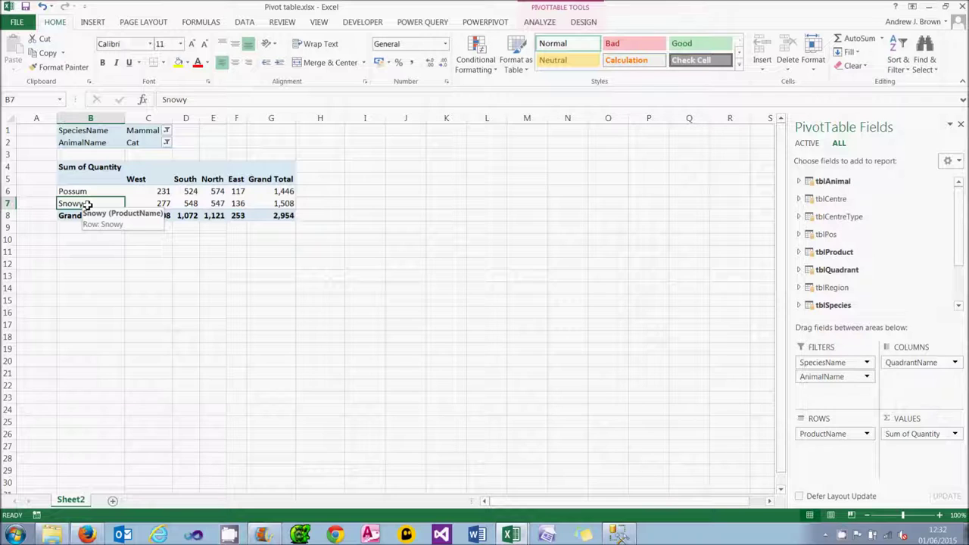
# Undo both drill-downs to restore the four species rows totalling 19,016.
pyautogui.click(44, 7)
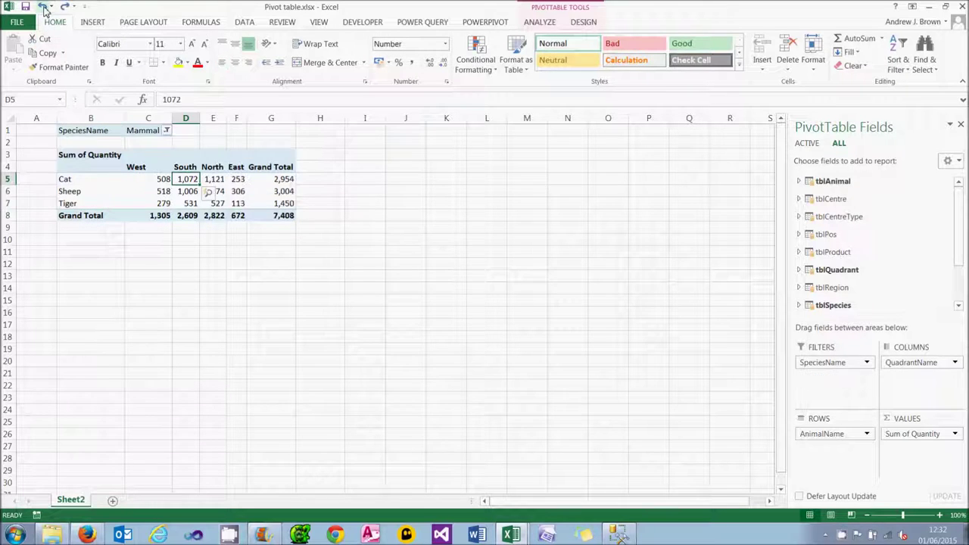
pyautogui.click(44, 7)
pyautogui.click(44, 7)
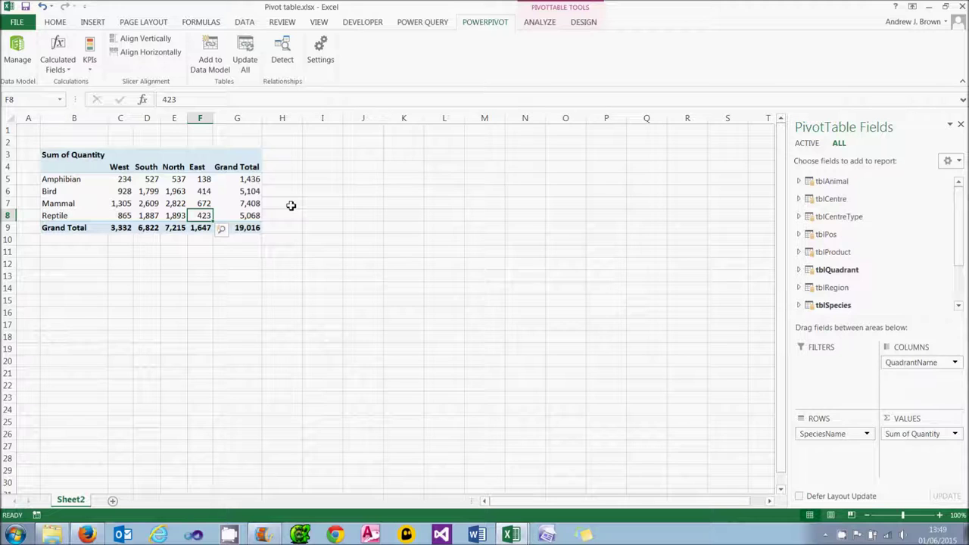
# Insert a CentreTypeName slicer, test filtering to one centre type, then reselect all types.
pyautogui.click(546, 21)
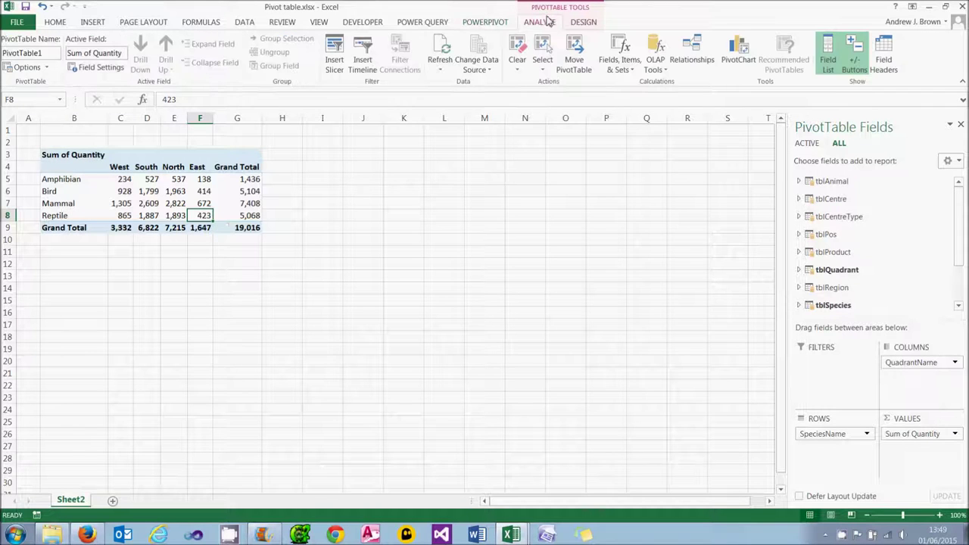
pyautogui.click(336, 64)
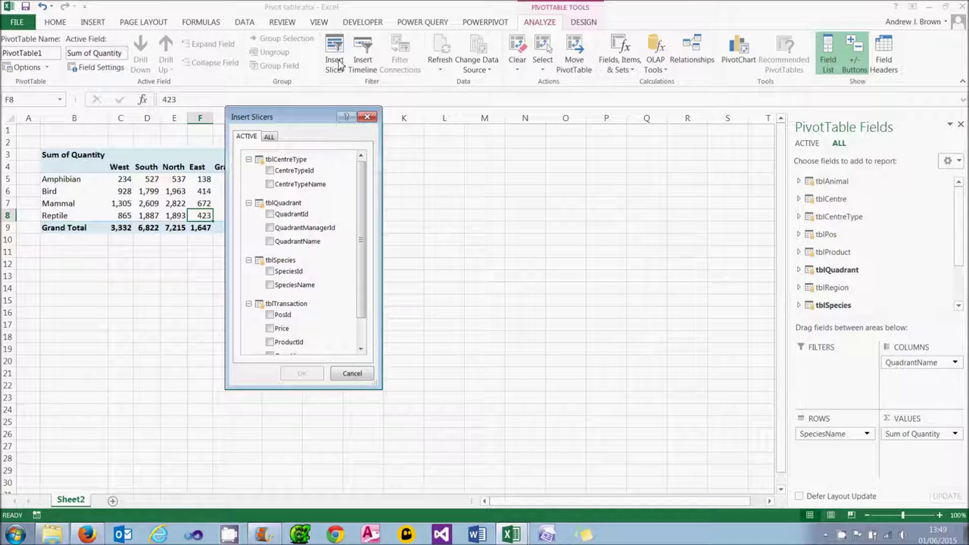
pyautogui.click(272, 188)
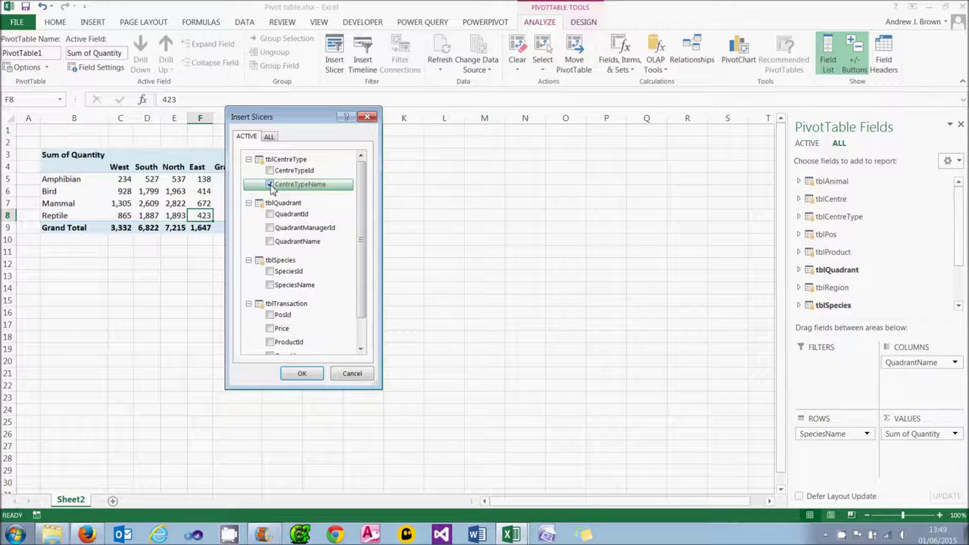
pyautogui.click(311, 374)
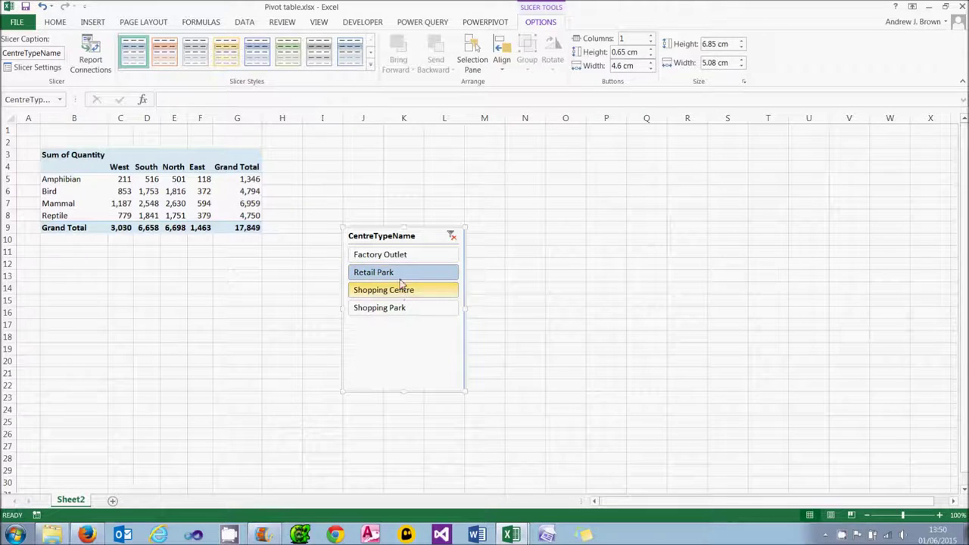
pyautogui.click(401, 256)
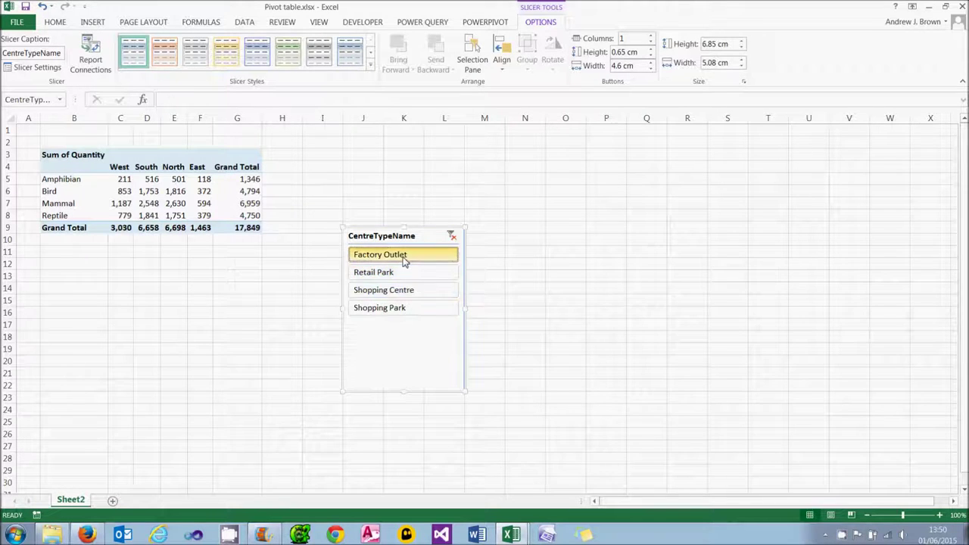
pyautogui.keyDown('shift'); pyautogui.click(403, 309); pyautogui.keyUp('shift')
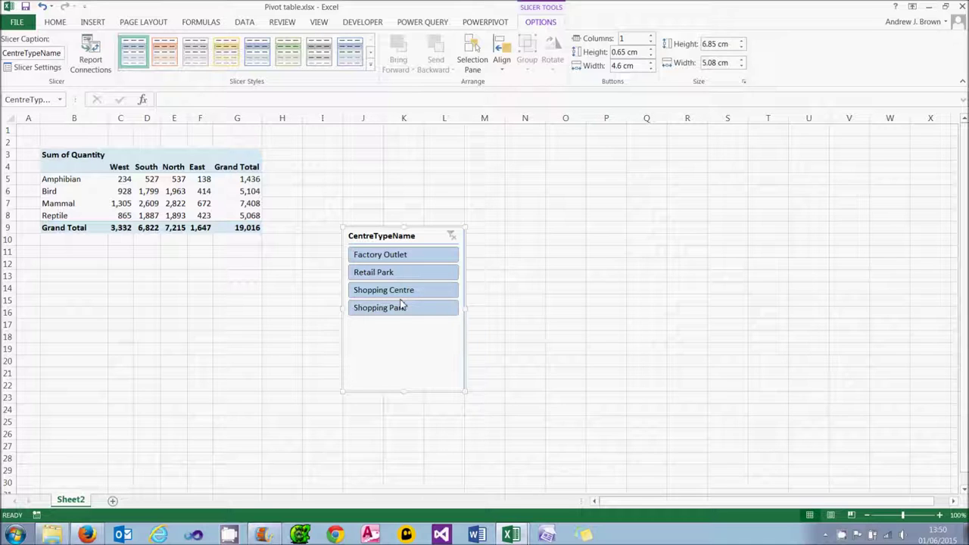
pyautogui.click(215, 202)
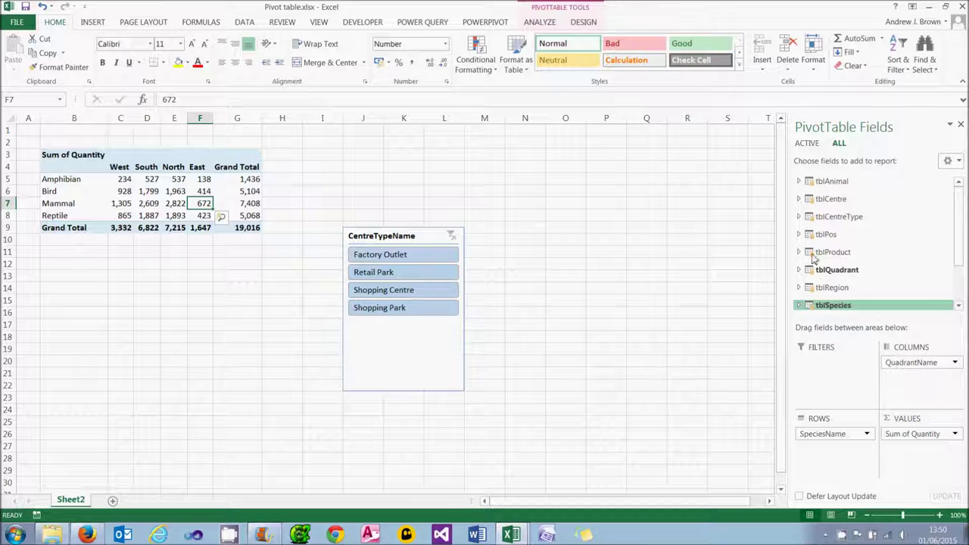
# Add CentreTypeName to the FILTERS area and try the slicer's Shopping Centre item.
pyautogui.click(801, 217)
pyautogui.moveTo(848, 240); pyautogui.dragTo(796, 392)
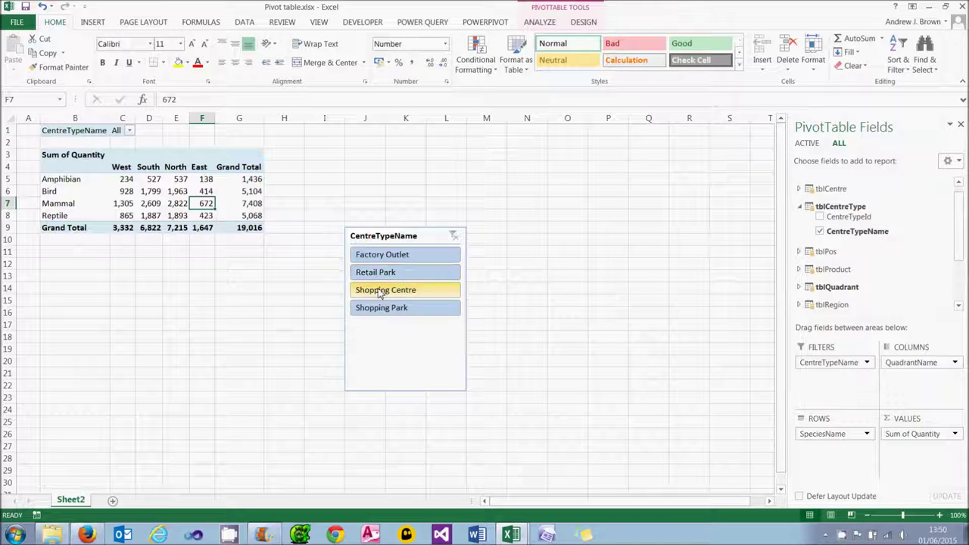
pyautogui.click(402, 338)
pyautogui.click(406, 292)
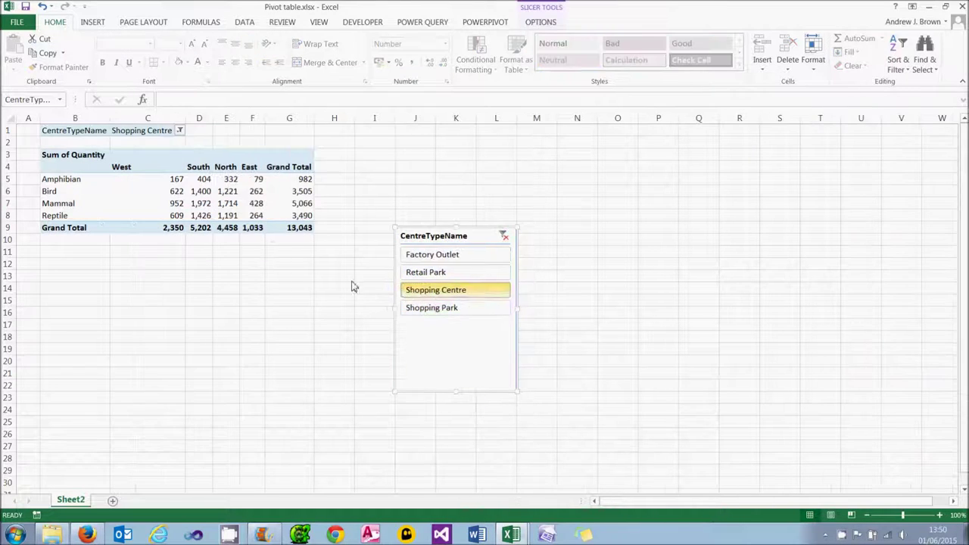
# Set the CentreTypeName report filter to Factory Outlet only, giving a grand total of 468.
pyautogui.click(180, 131)
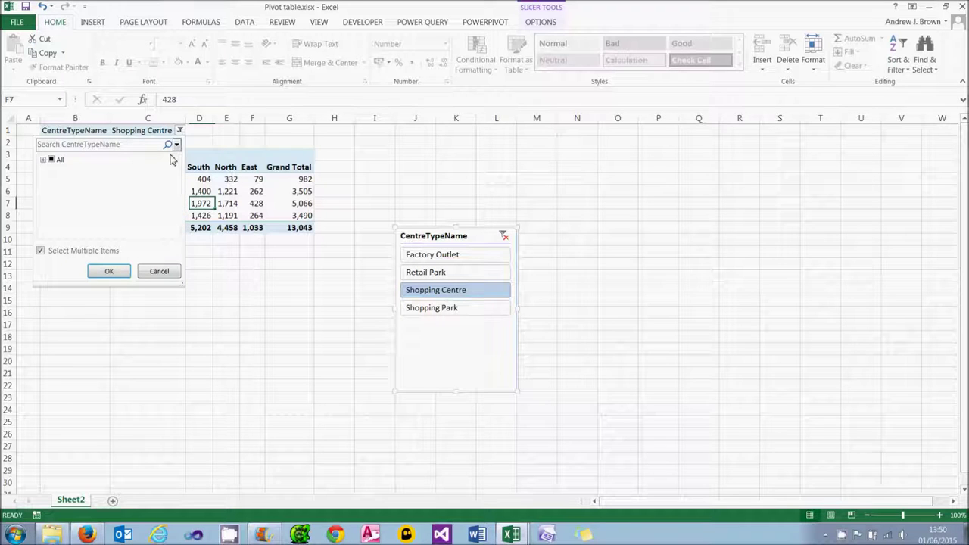
pyautogui.click(62, 170)
pyautogui.click(61, 190)
pyautogui.click(109, 271)
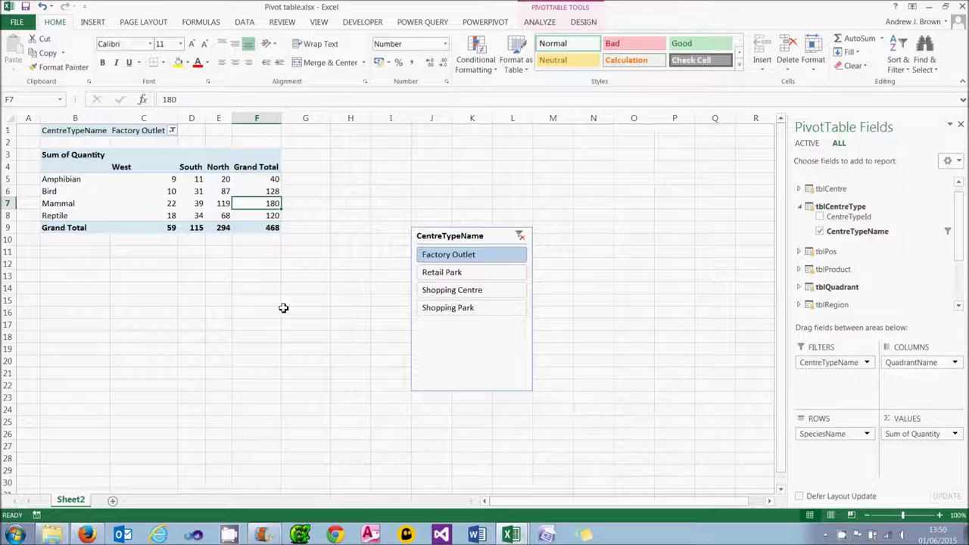
pyautogui.click(451, 244)
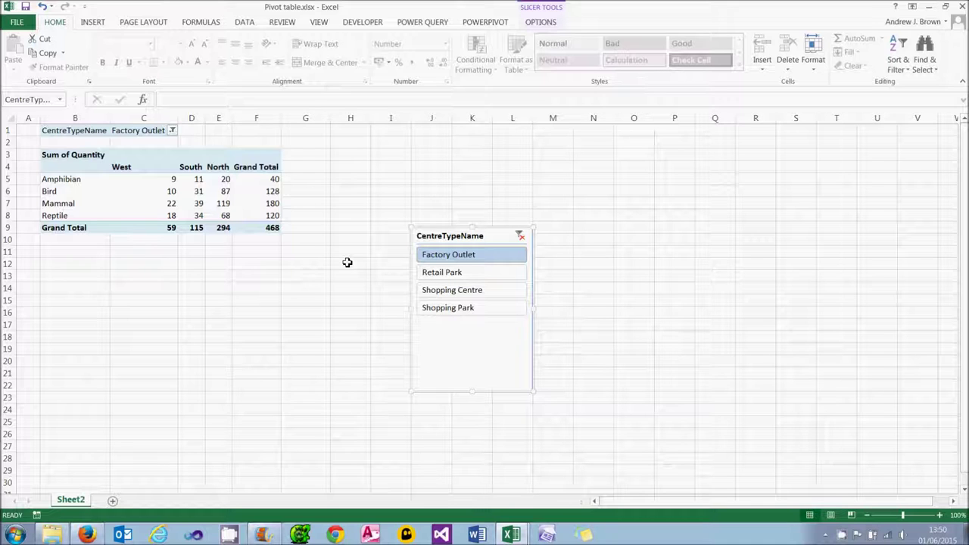
pyautogui.click(220, 191)
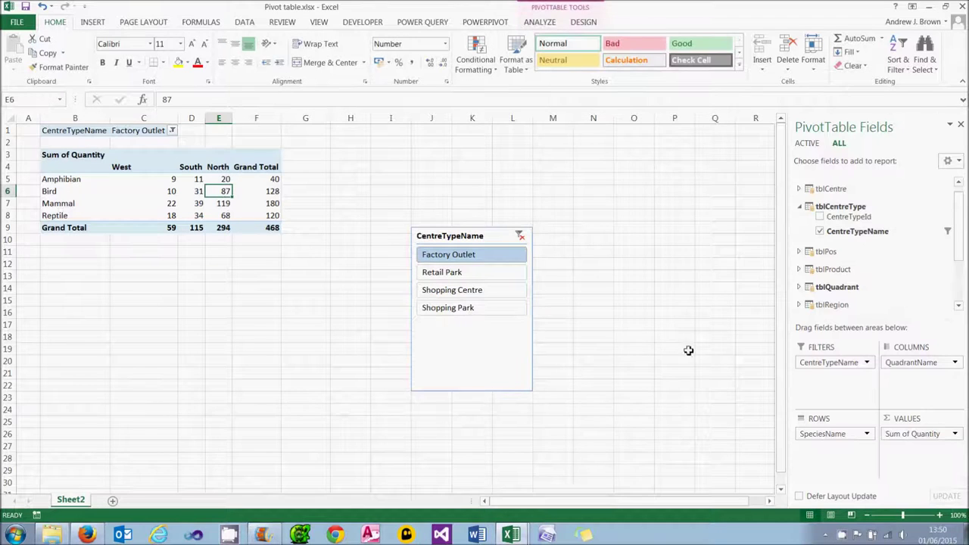
# Remove CentreTypeName from the report filters and dismiss the PowerPivot slicer alignment warning.
pyautogui.moveTo(810, 362); pyautogui.dragTo(695, 347)
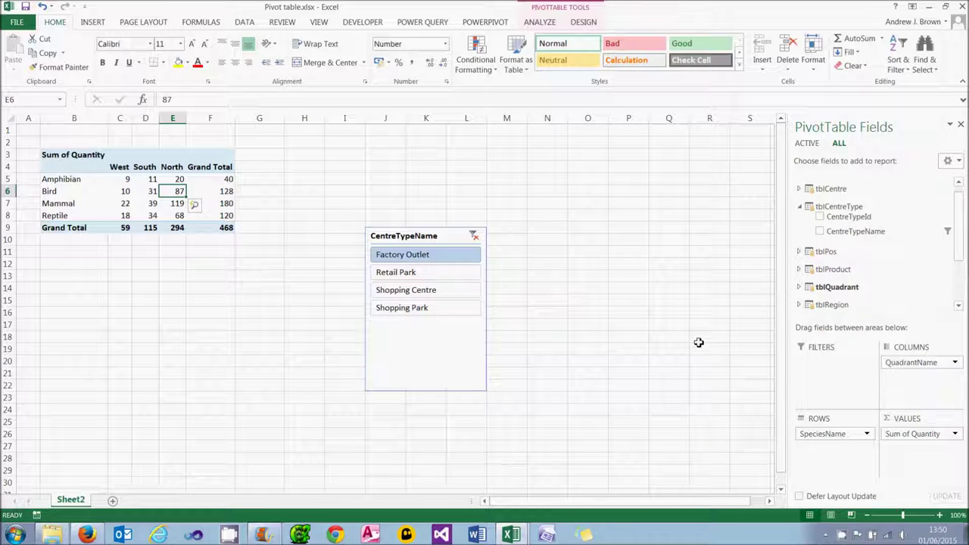
pyautogui.click(487, 23)
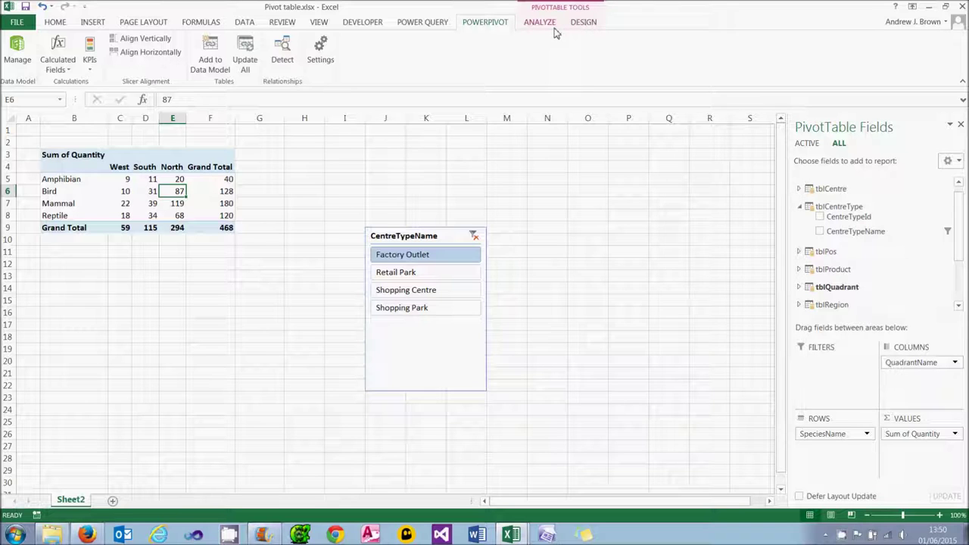
pyautogui.click(157, 42)
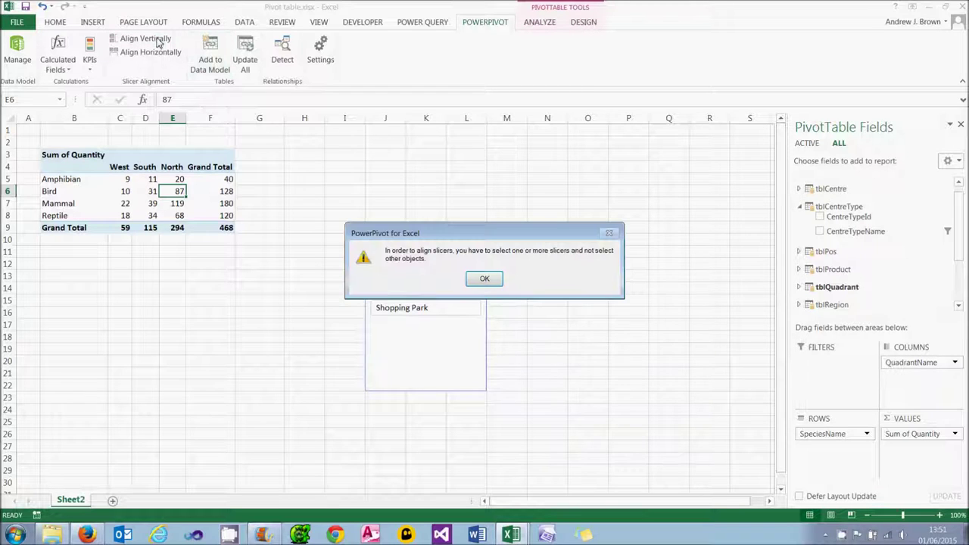
pyautogui.click(485, 278)
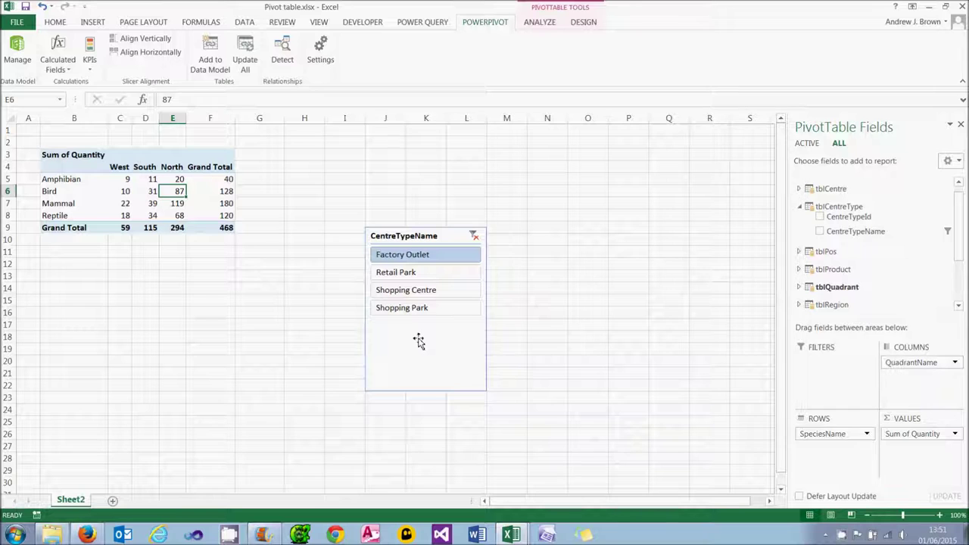
# Stack the CentreTypeName slicer above the pivot table, then select the empty leading columns.
pyautogui.click(418, 341)
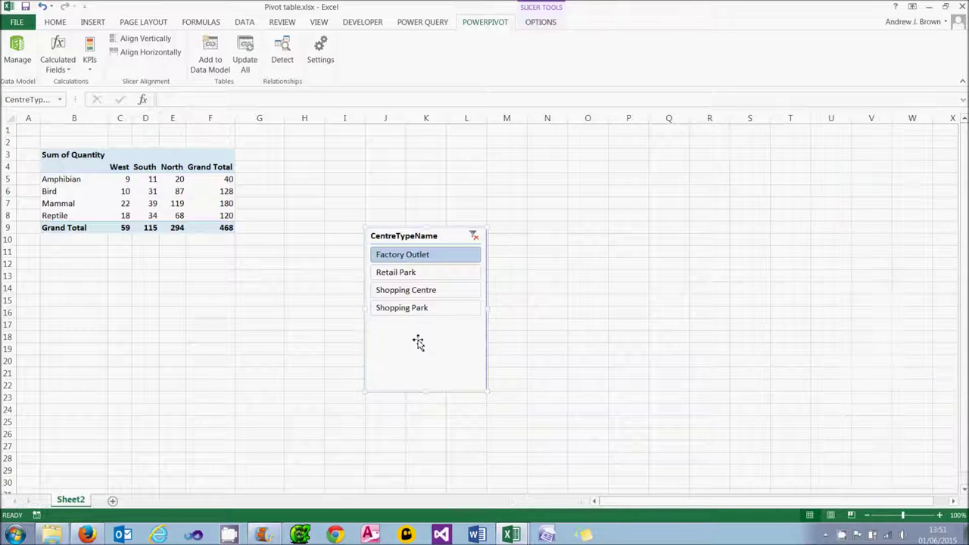
pyautogui.click(138, 53)
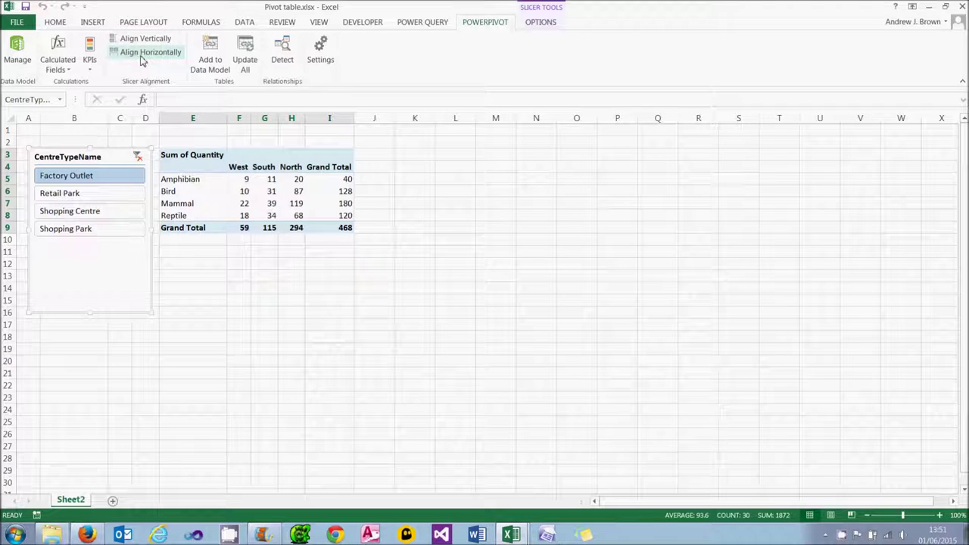
pyautogui.click(140, 58)
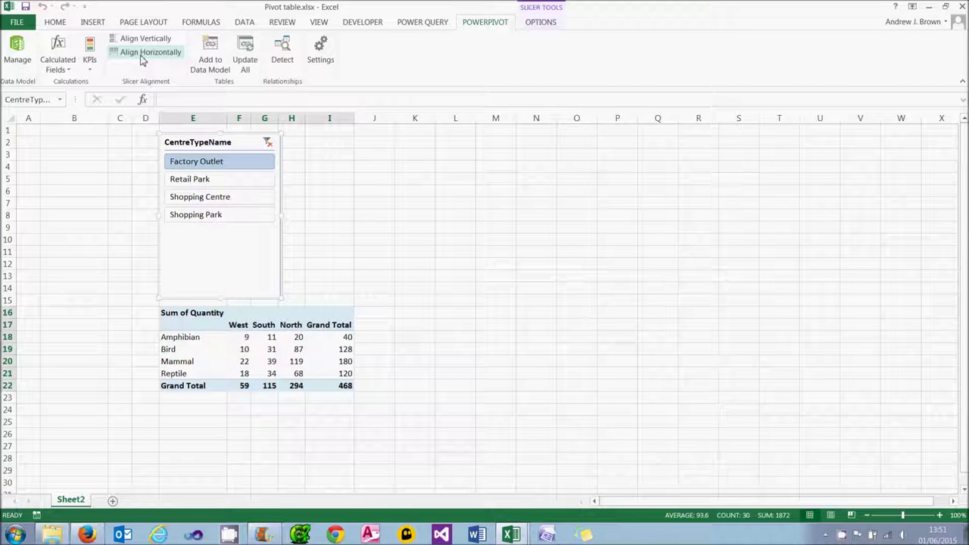
pyautogui.moveTo(119, 118); pyautogui.dragTo(30, 119)
# Delete empty columns A to C and widen the slicer to 8.17 cm, matching the pivot table.
pyautogui.rightClick(67, 121)
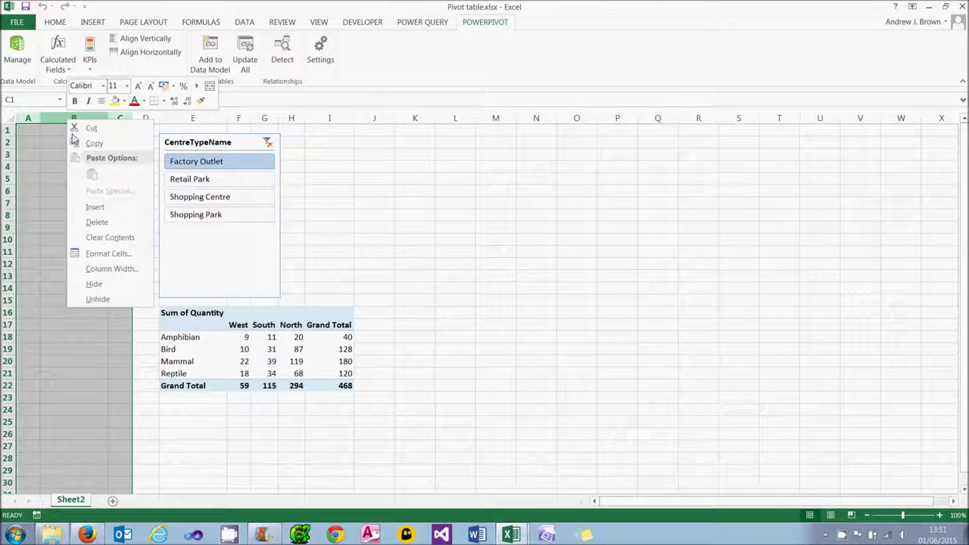
pyautogui.click(99, 222)
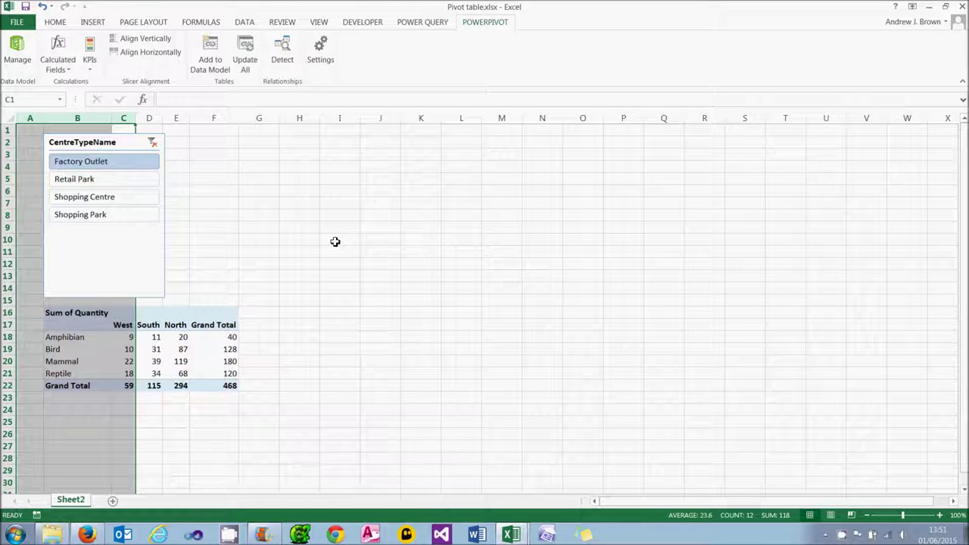
pyautogui.click(168, 265)
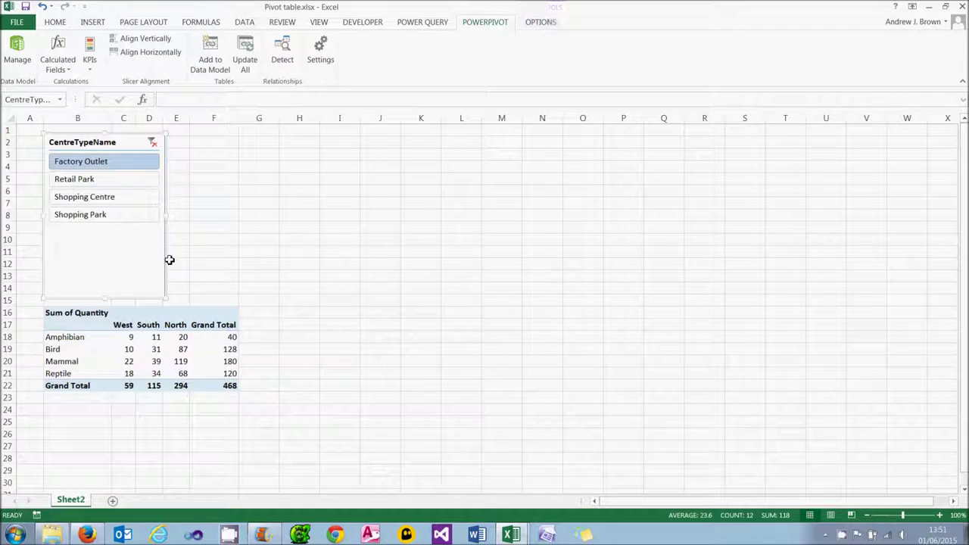
pyautogui.moveTo(166, 218); pyautogui.dragTo(241, 222)
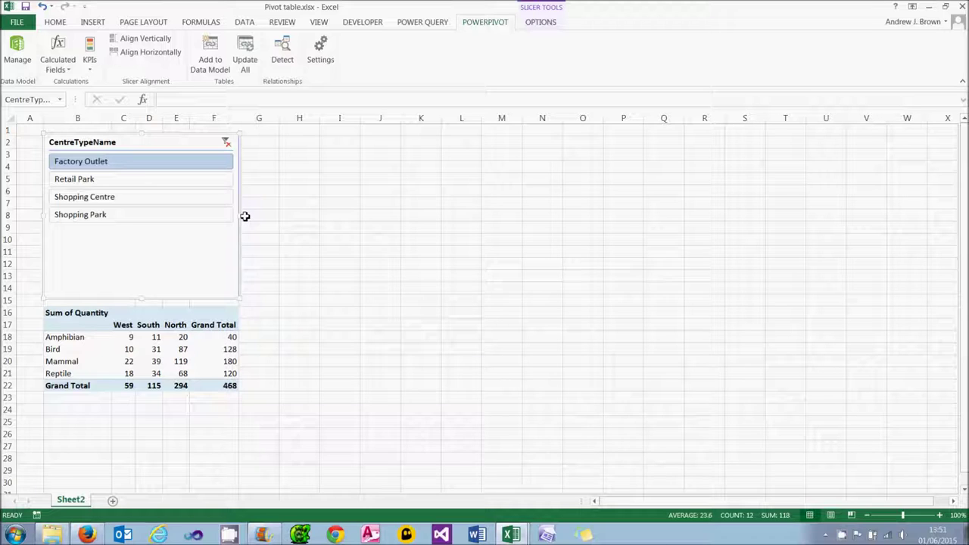
pyautogui.click(537, 28)
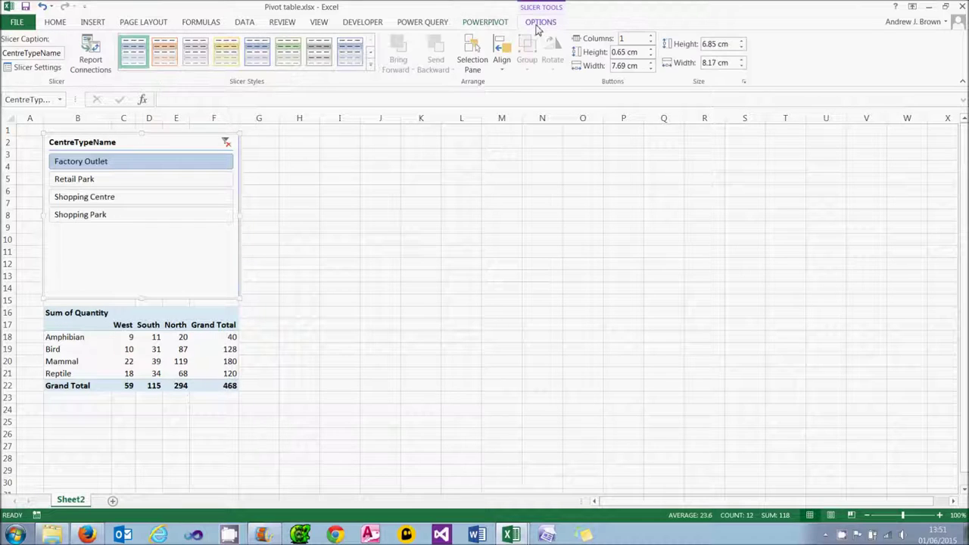
# Set the slicer to 2 button columns and shorten it to 2.57 cm high.
pyautogui.click(622, 38)
pyautogui.write('2')
pyautogui.press('Return')
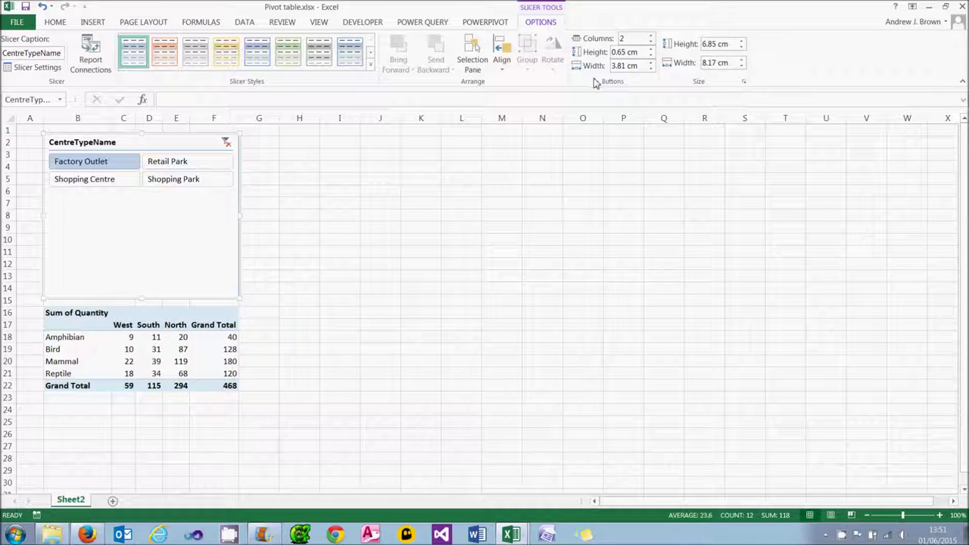
pyautogui.moveTo(244, 298); pyautogui.dragTo(245, 198)
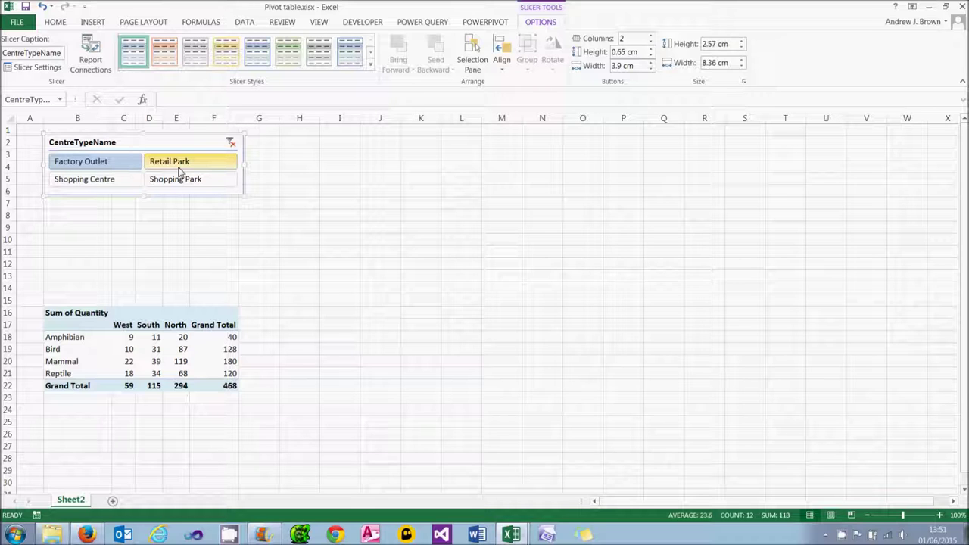
# Delete blank rows 8 to 15 so the pivot table starts at row 8.
pyautogui.moveTo(15, 216); pyautogui.dragTo(17, 299)
pyautogui.rightClick(76, 271)
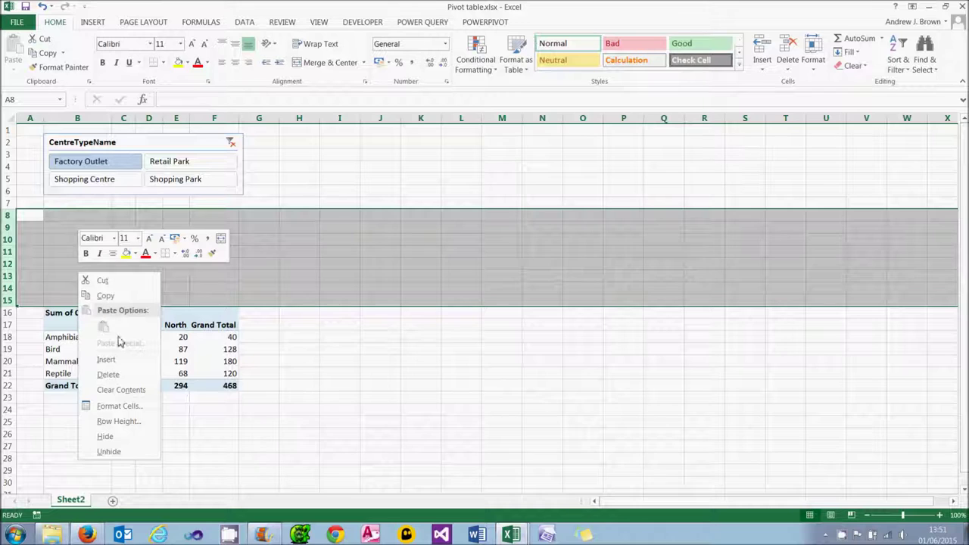
pyautogui.click(117, 376)
pyautogui.click(302, 347)
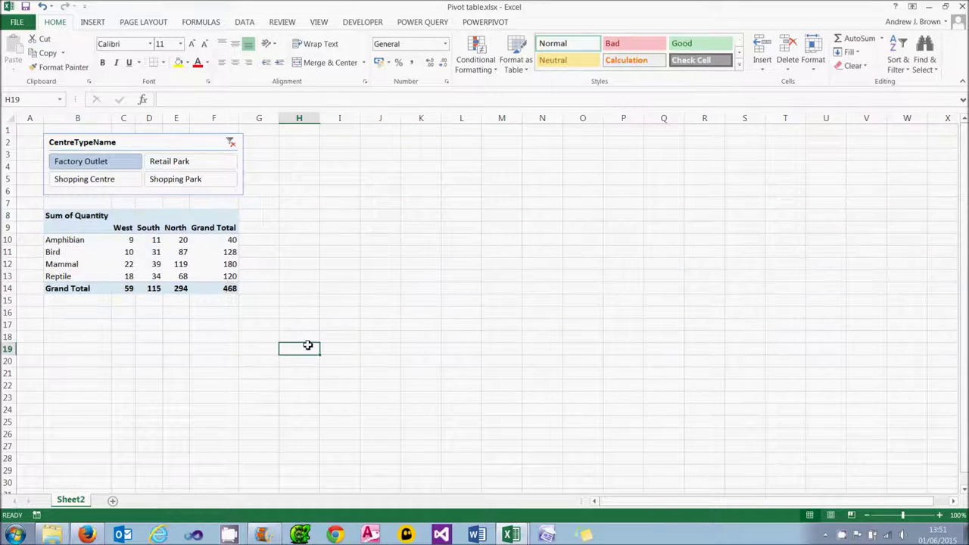
pyautogui.click(198, 146)
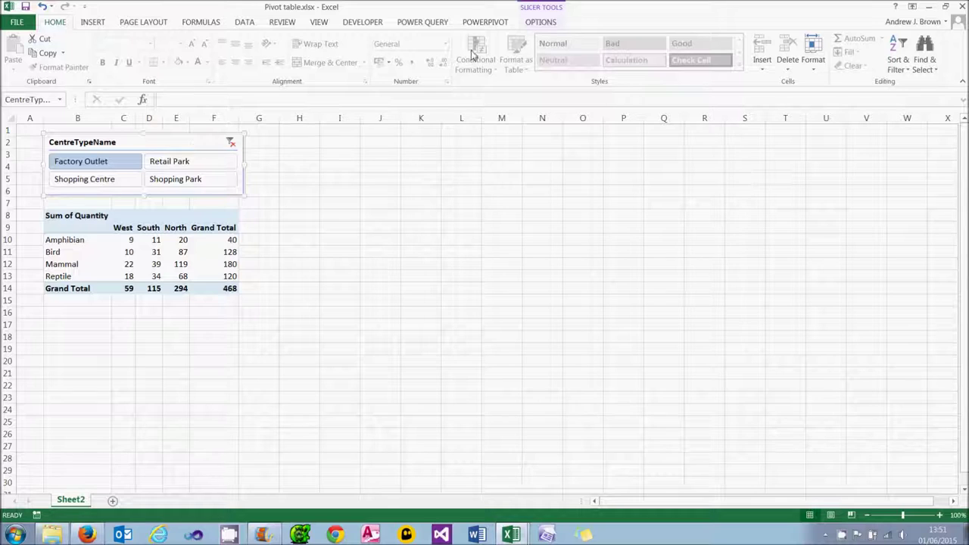
pyautogui.click(537, 23)
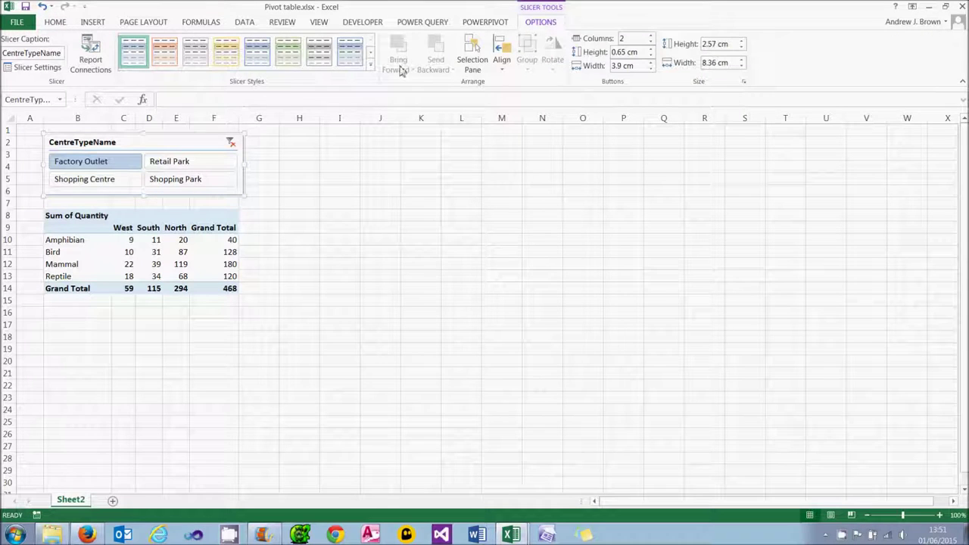
pyautogui.click(371, 67)
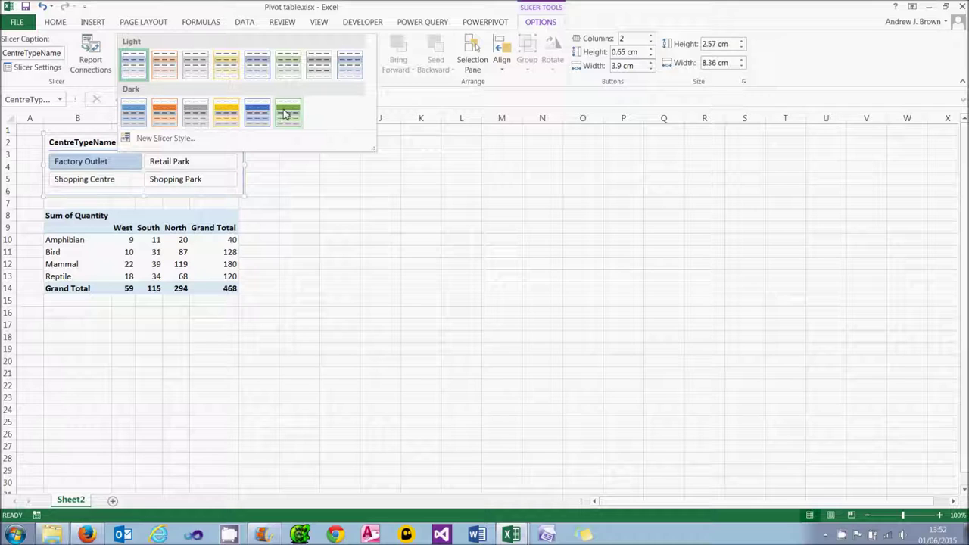
# Apply the yellow Dark slicer style to the CentreTypeName slicer and deselect it.
pyautogui.click(230, 112)
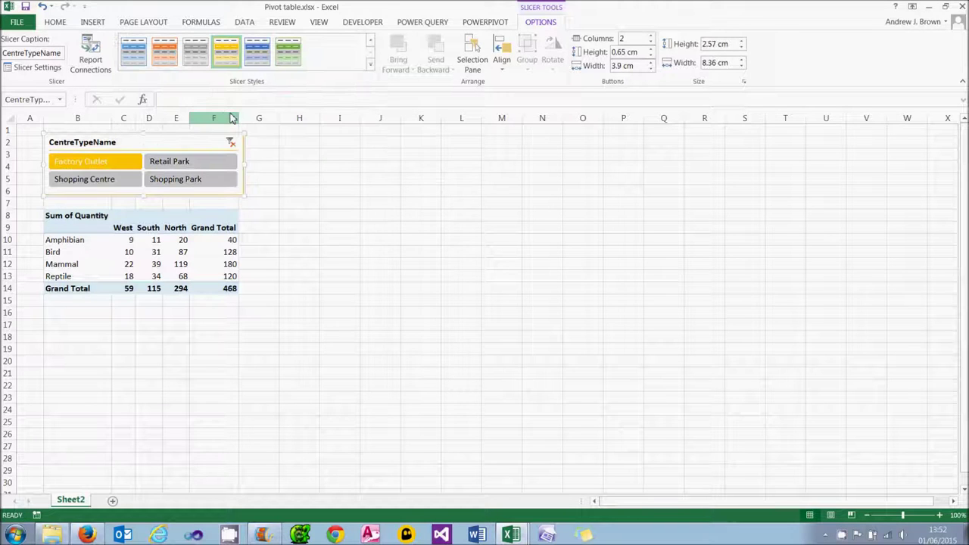
pyautogui.click(352, 188)
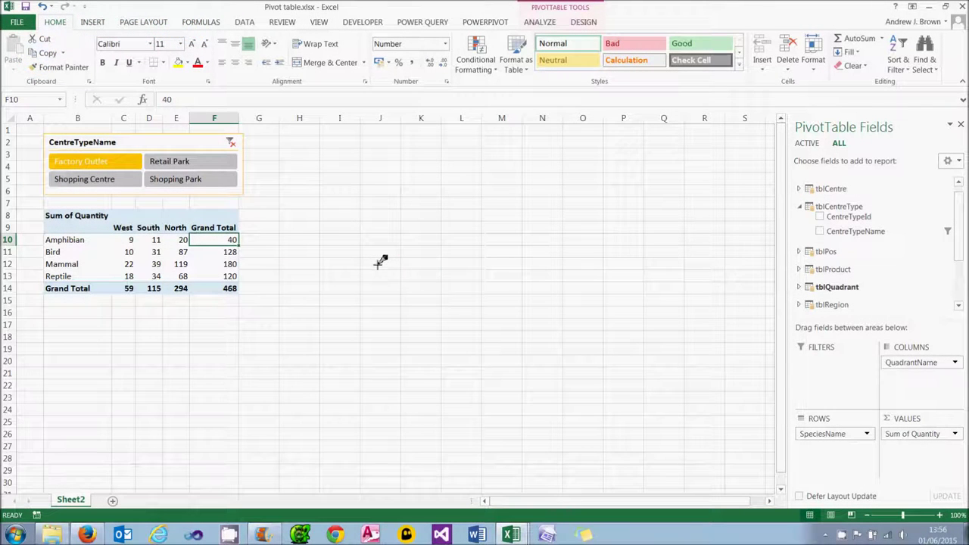
# Clear the CentreTypeName slicer filter and remove the slicer, returning the total to 19,016.
pyautogui.rightClick(217, 147)
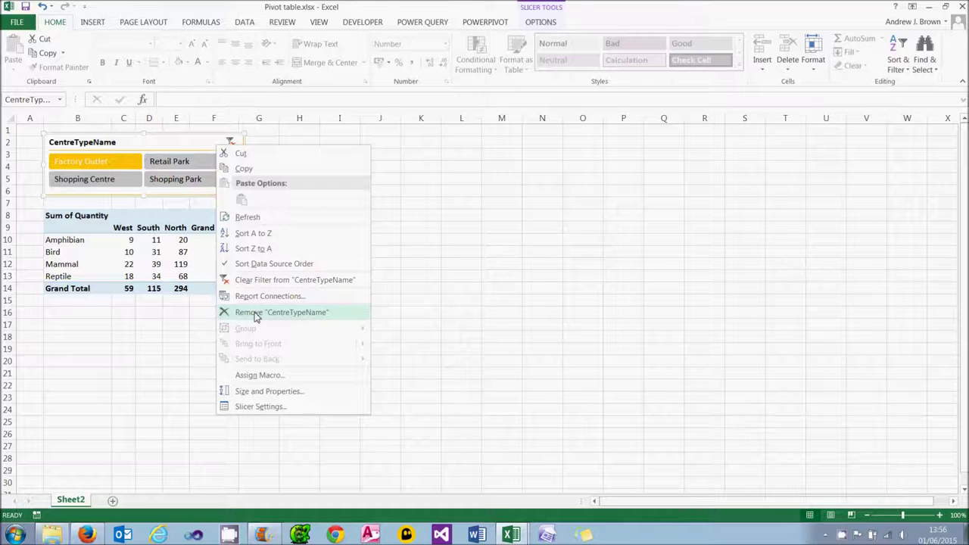
pyautogui.click(211, 145)
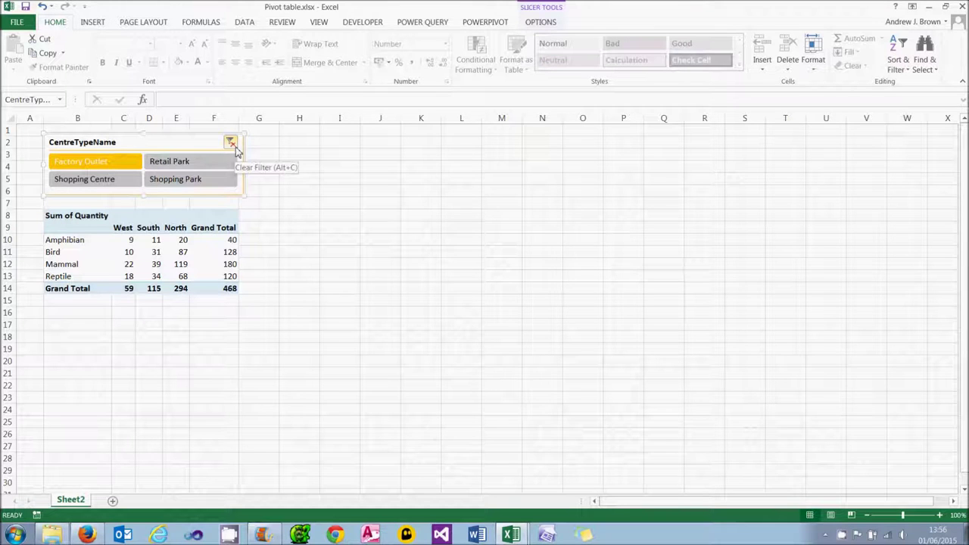
pyautogui.click(233, 146)
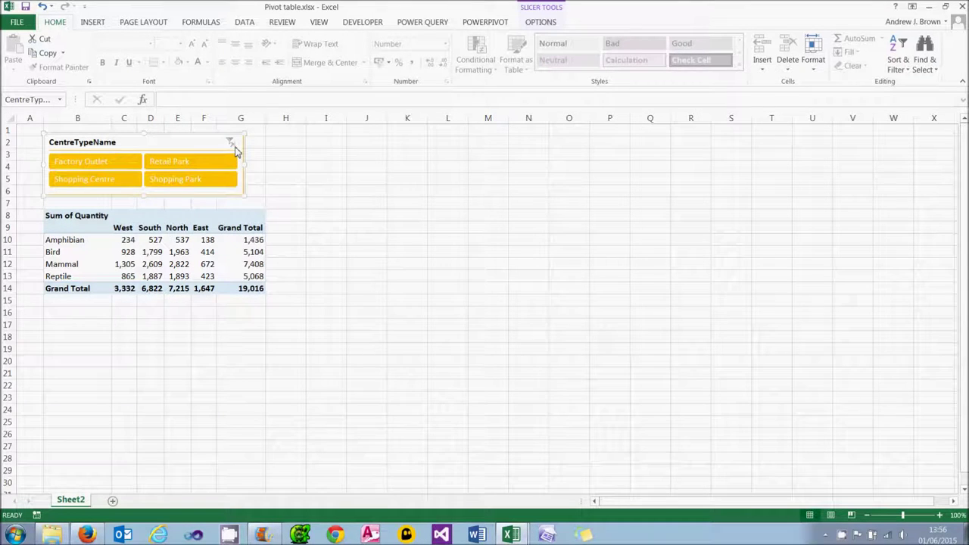
pyautogui.rightClick(212, 144)
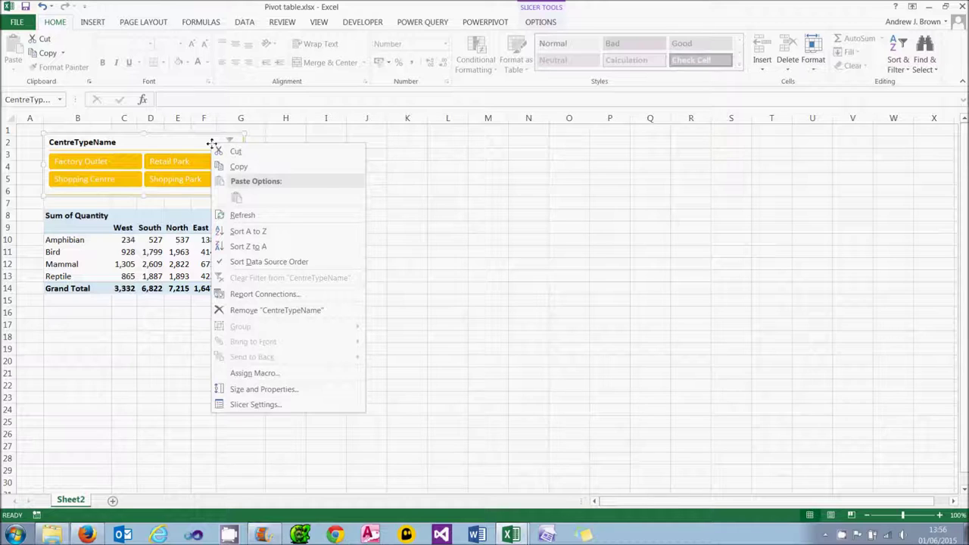
pyautogui.click(256, 311)
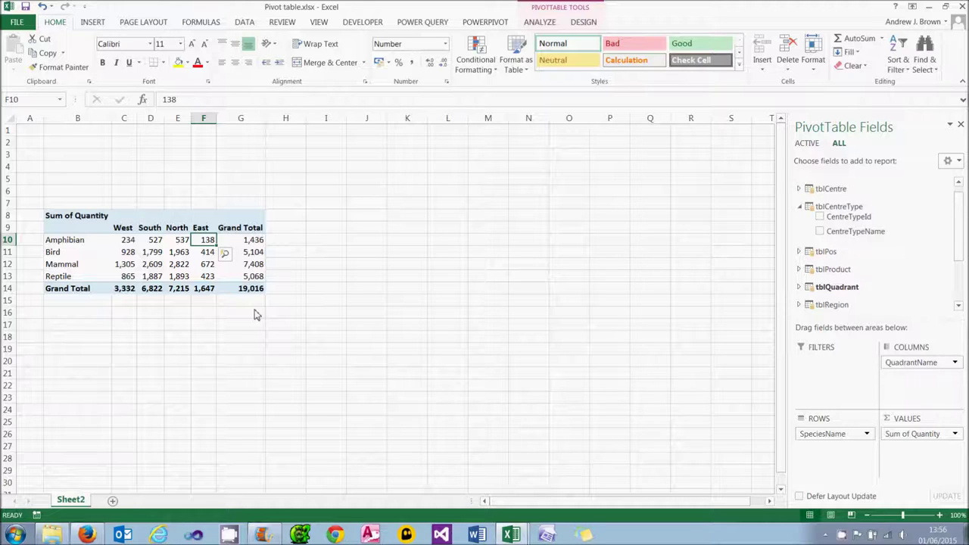
# Insert a PosDate timeline from the ALL tab, showing 2014 by months beside the pivot.
pyautogui.click(800, 251)
pyautogui.moveTo(833, 275); pyautogui.dragTo(647, 318)
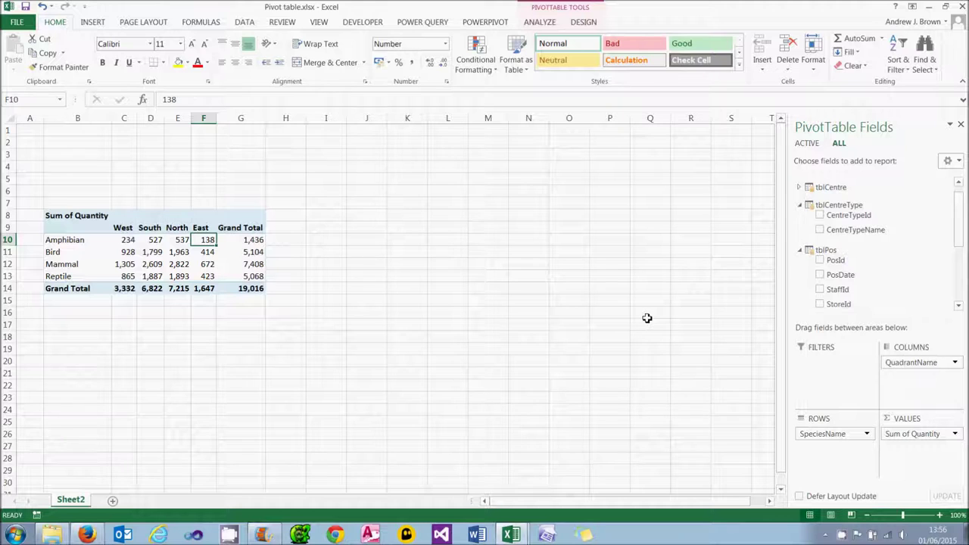
pyautogui.click(541, 23)
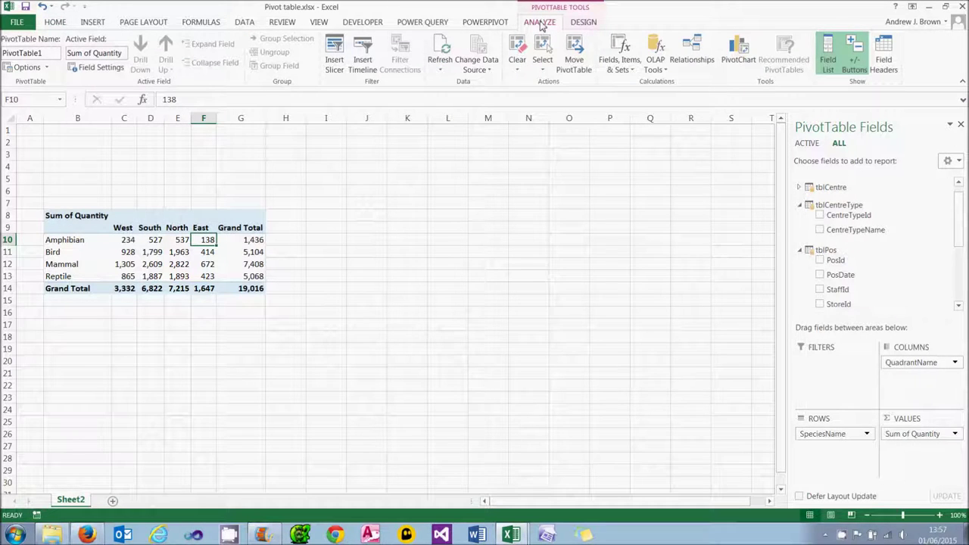
pyautogui.click(363, 64)
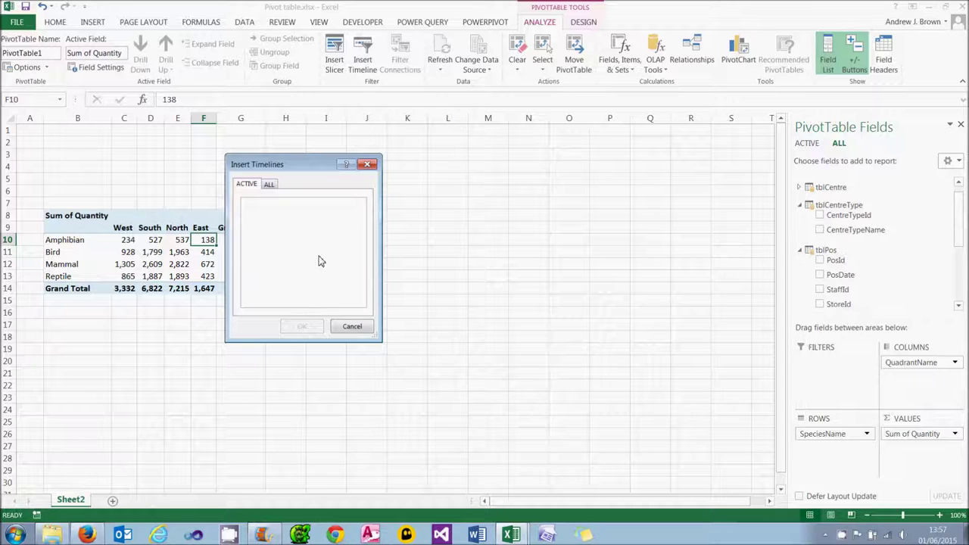
pyautogui.click(270, 188)
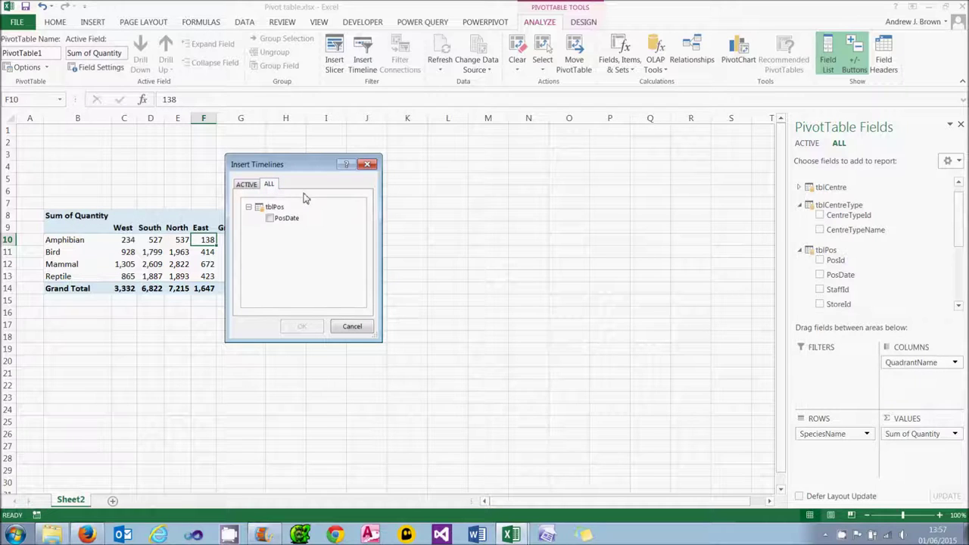
pyautogui.click(271, 219)
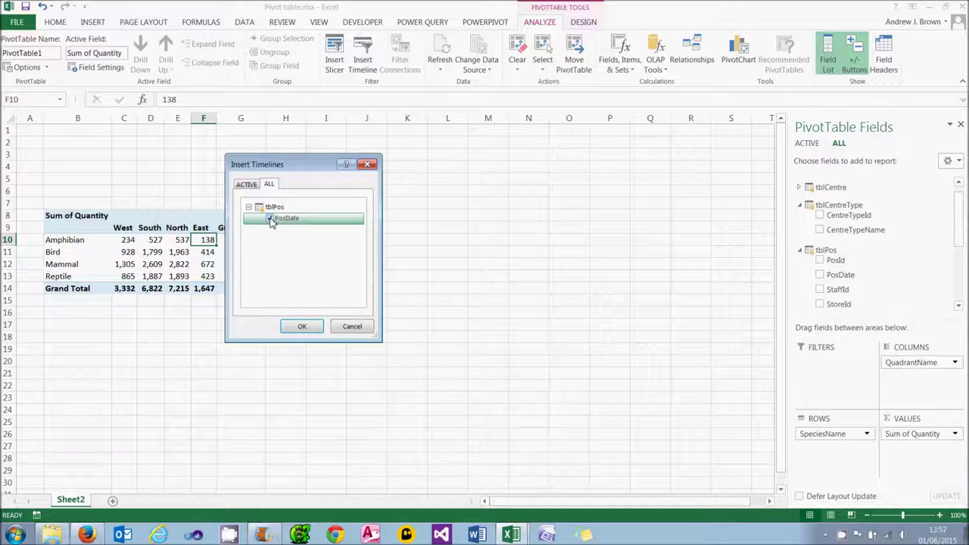
pyautogui.click(305, 326)
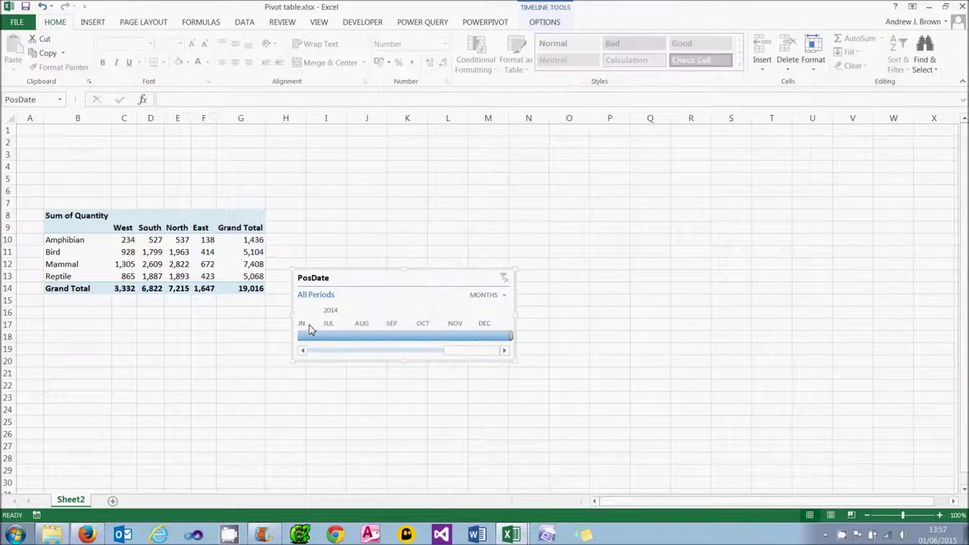
# Move the PosDate timeline below the pivot table and apply a dark blue timeline style.
pyautogui.moveTo(361, 279); pyautogui.dragTo(135, 317)
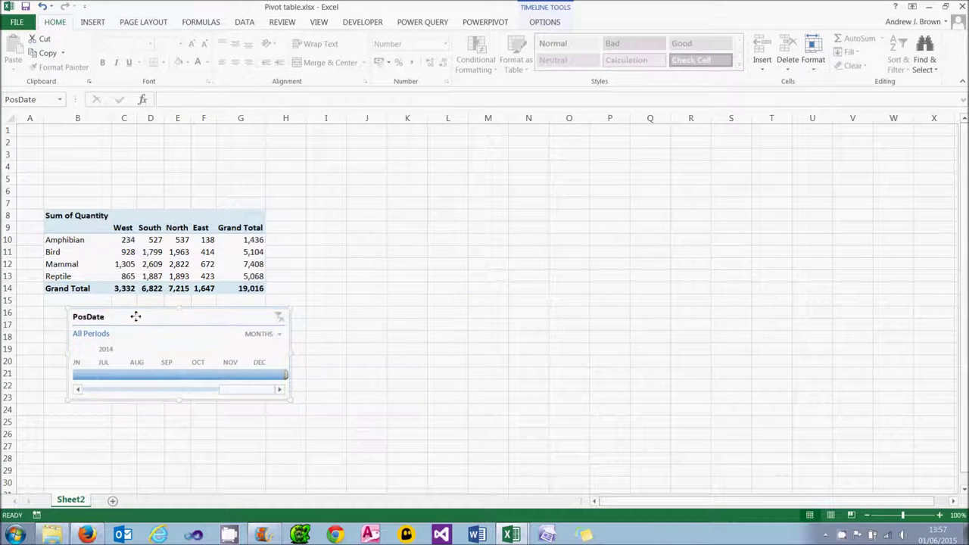
pyautogui.click(537, 23)
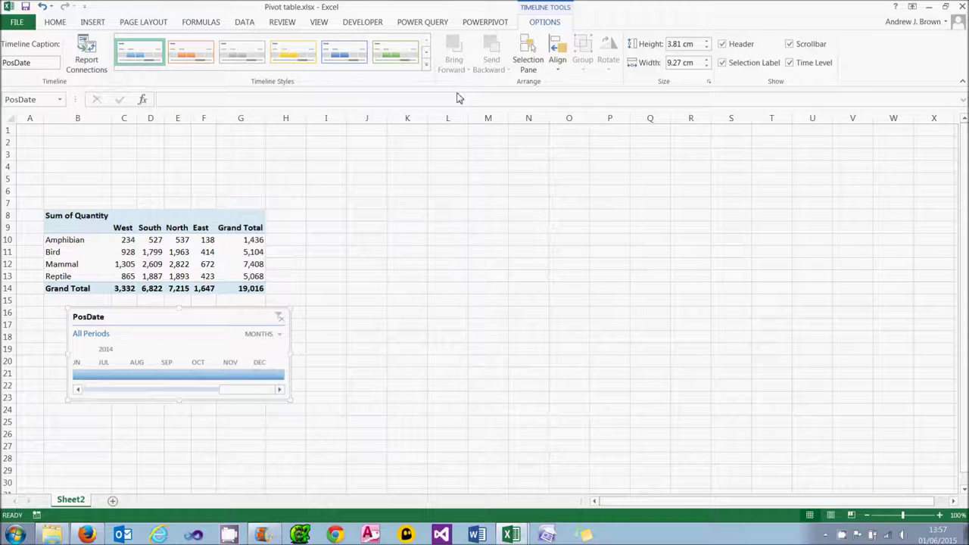
pyautogui.click(426, 66)
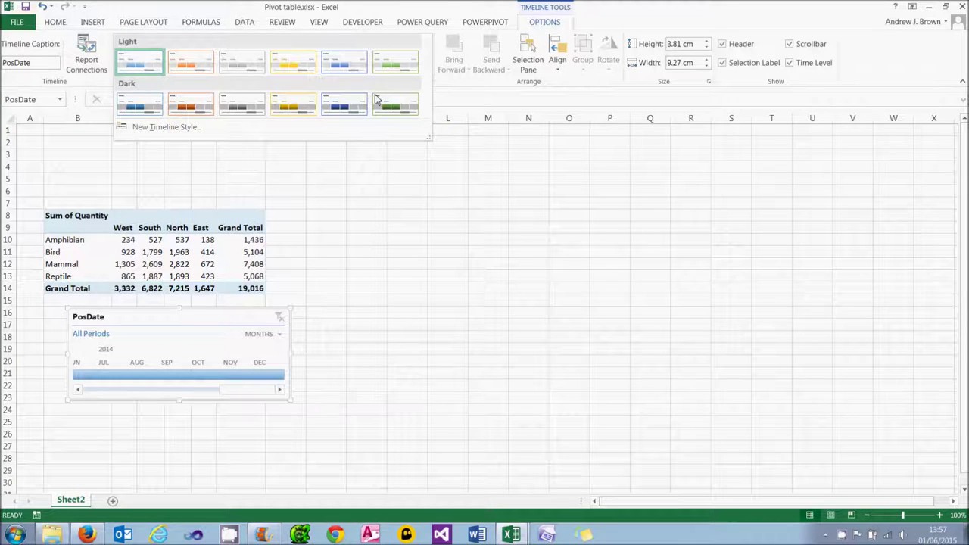
pyautogui.click(351, 107)
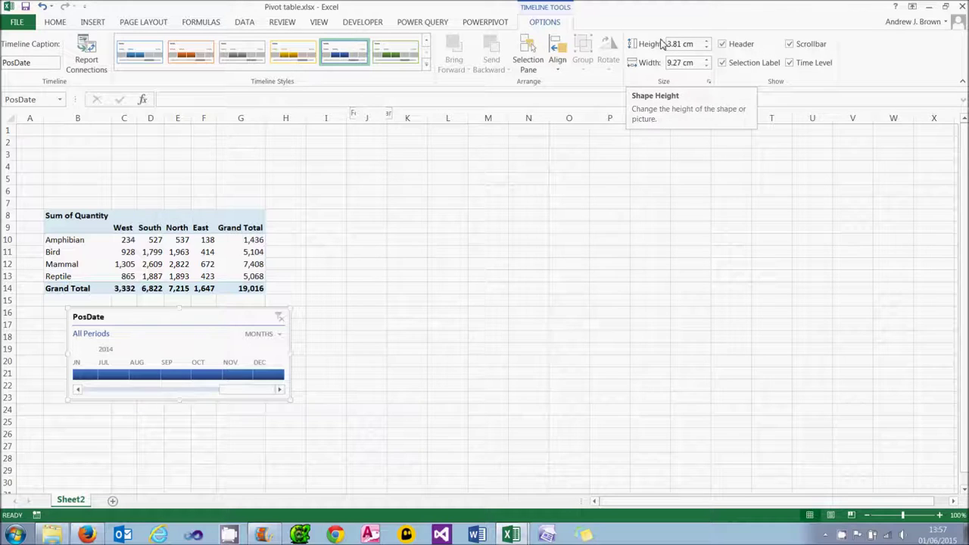
pyautogui.click(279, 335)
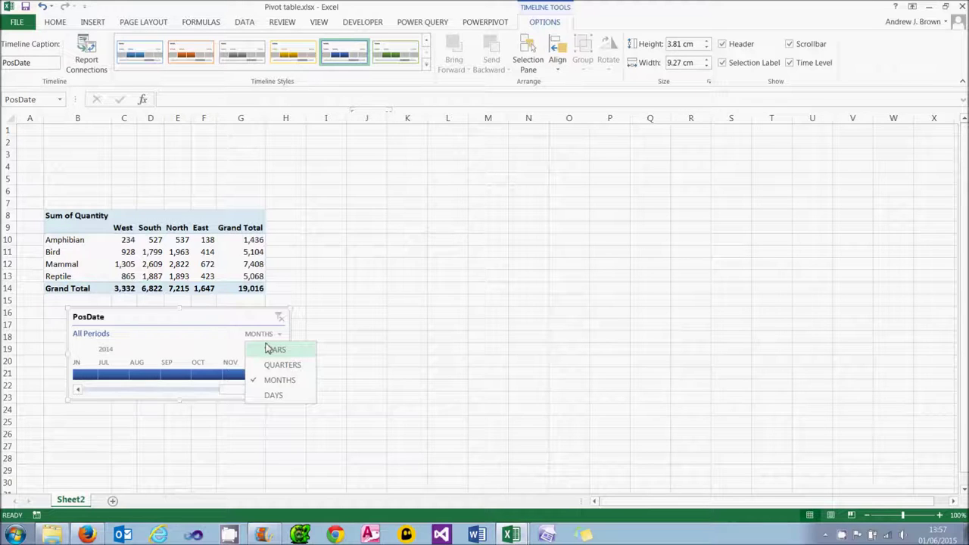
# Switch the PosDate timeline to quarters and filter to Q1–Q3 2014, cutting the total to 7,186.
pyautogui.click(277, 365)
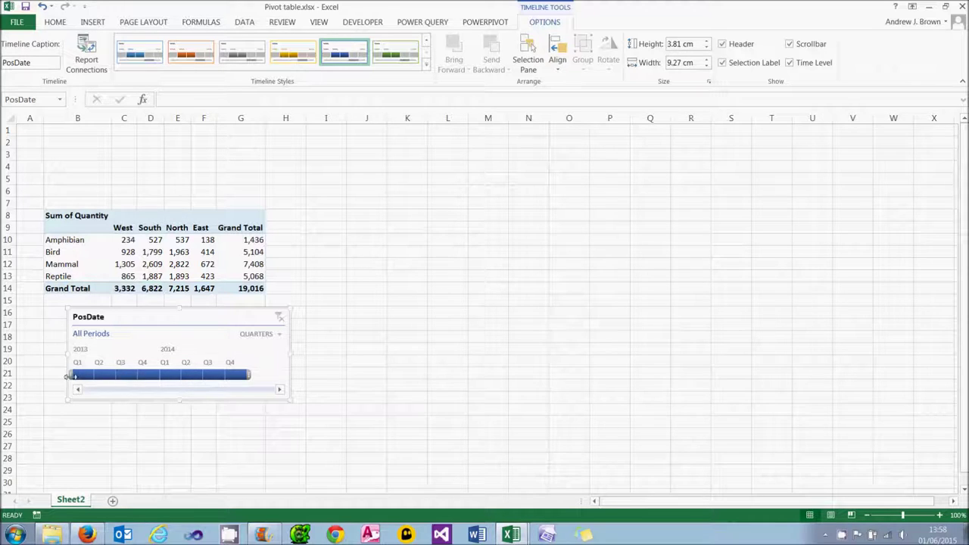
pyautogui.moveTo(70, 376); pyautogui.dragTo(118, 377)
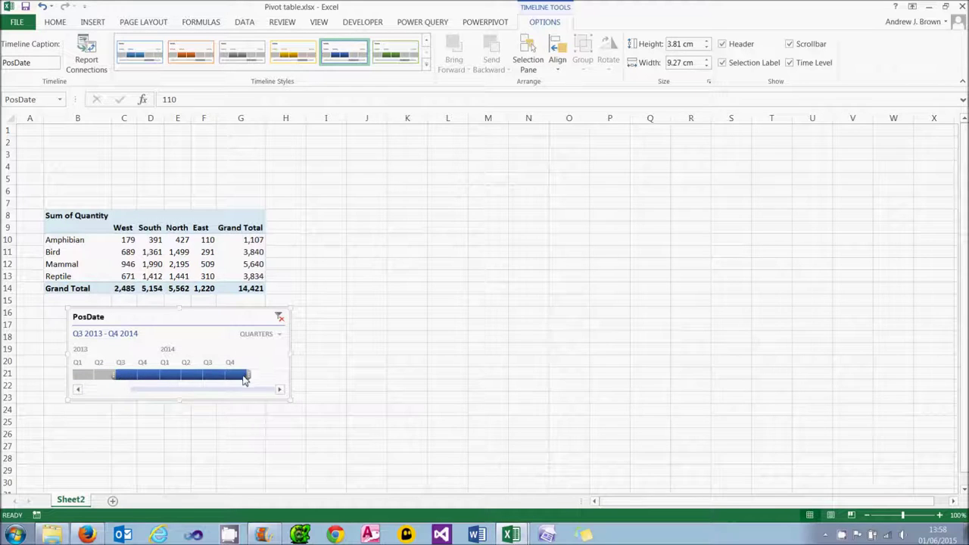
pyautogui.moveTo(252, 374); pyautogui.dragTo(162, 378)
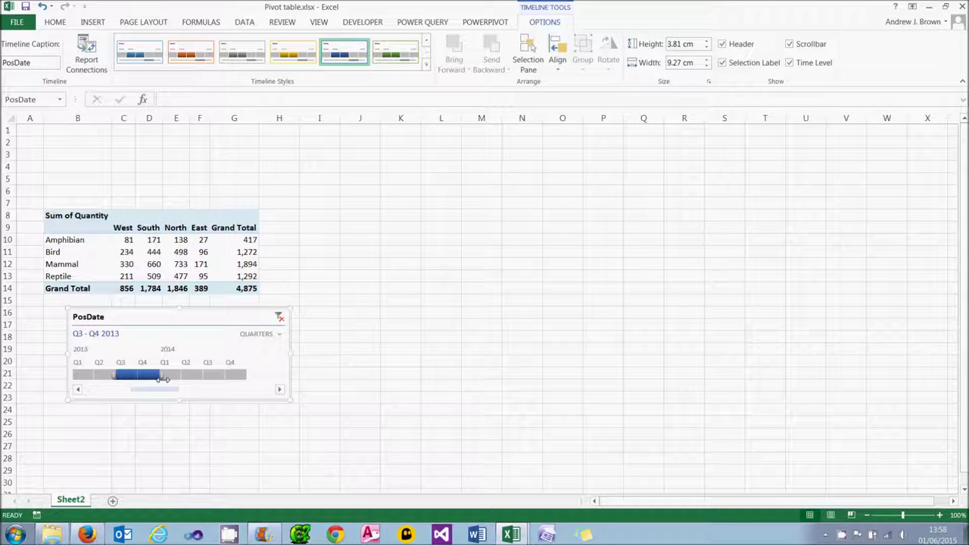
pyautogui.click(155, 264)
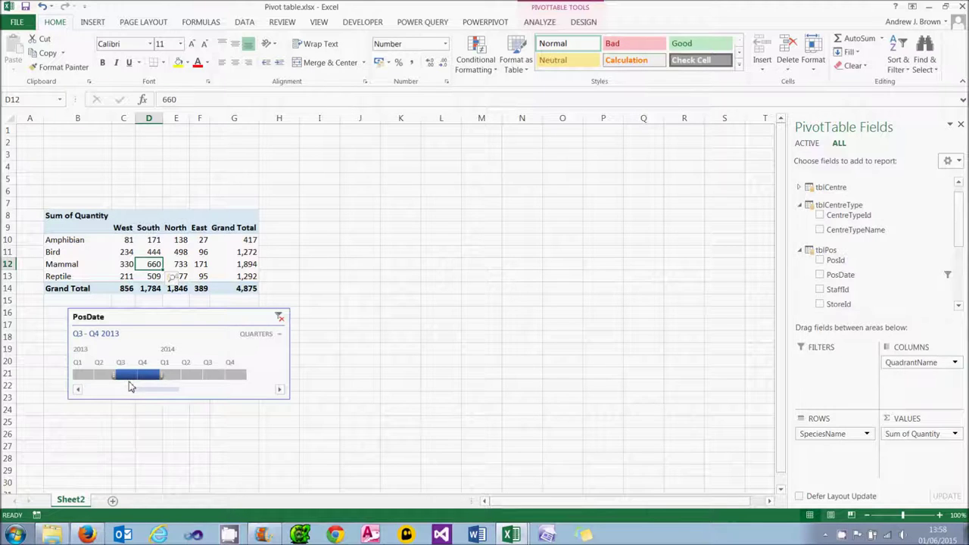
pyautogui.click(218, 378)
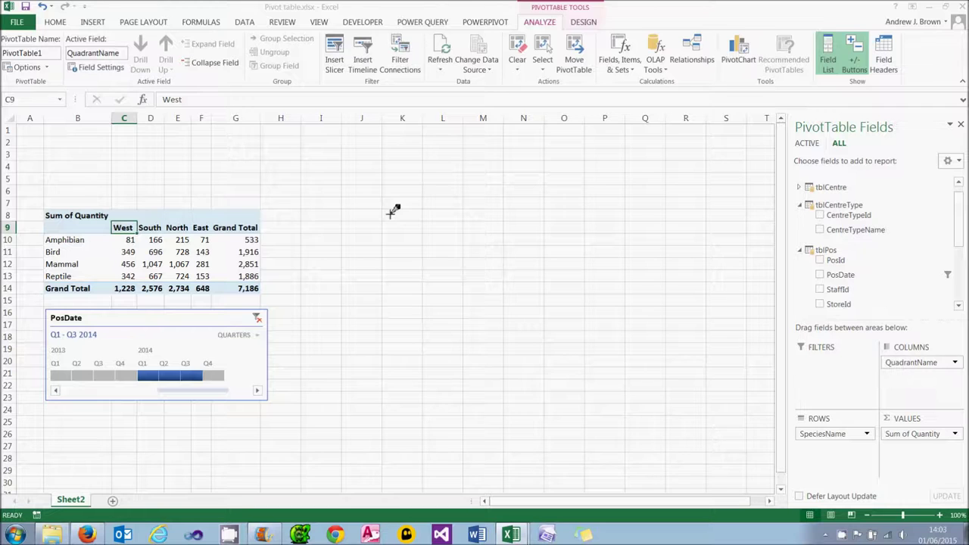
# Reselect the pivot table and start inserting a slicer.
pyautogui.click(229, 324)
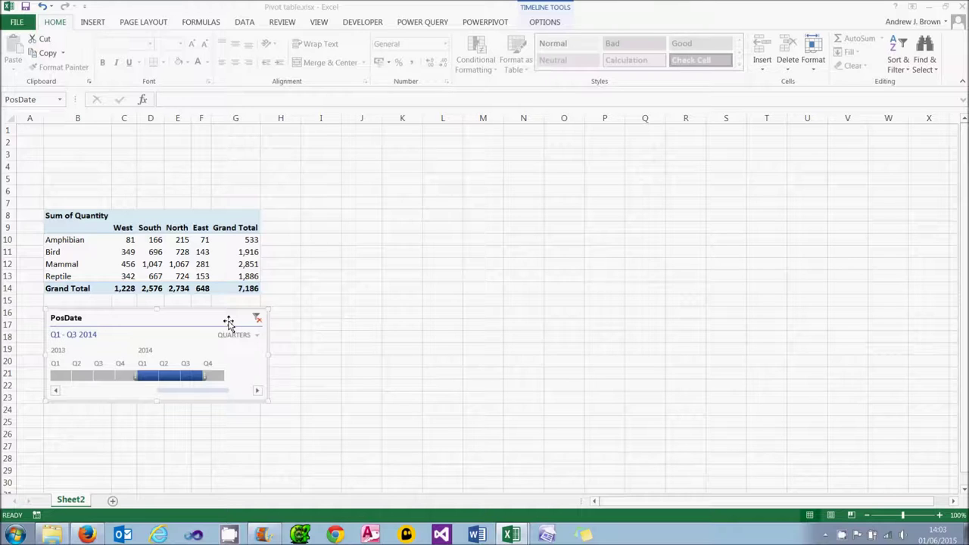
pyautogui.click(220, 264)
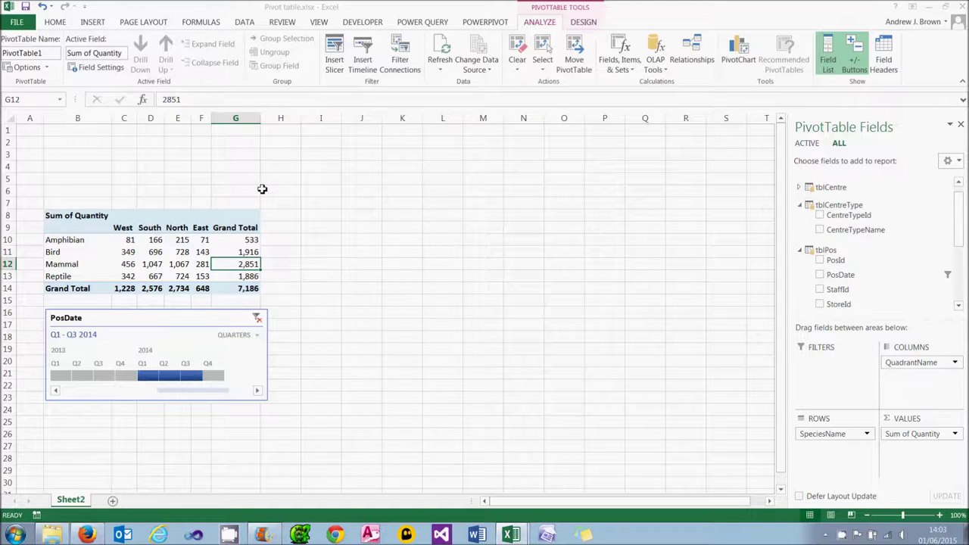
pyautogui.click(338, 60)
# Insert a CentreTypeName slicer and drag it up to the top, beside the pivot table.
pyautogui.click(270, 185)
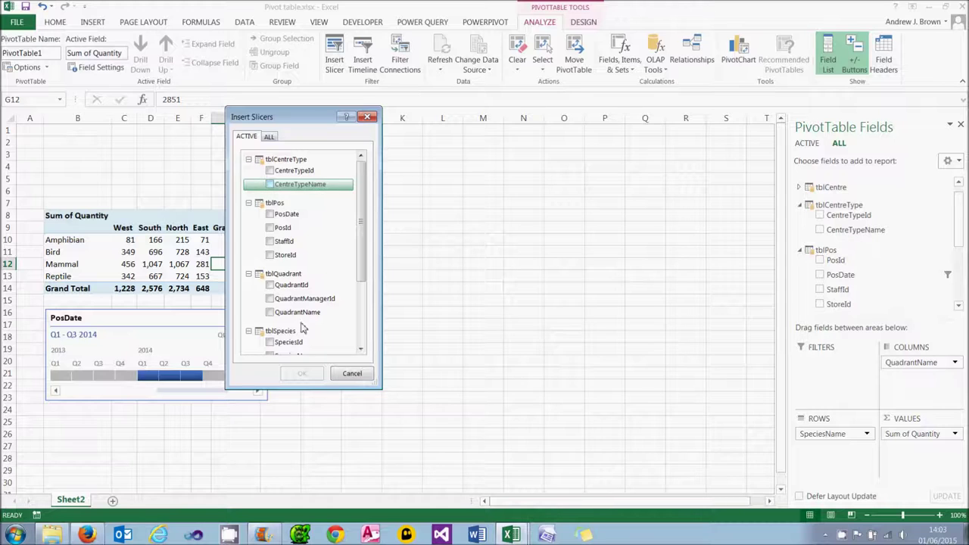
pyautogui.click(303, 374)
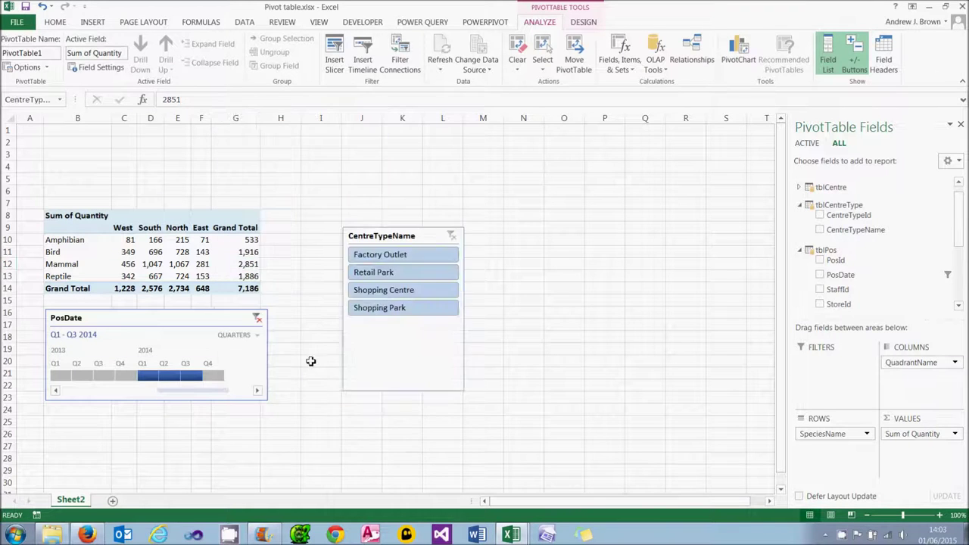
pyautogui.moveTo(396, 234); pyautogui.dragTo(348, 136)
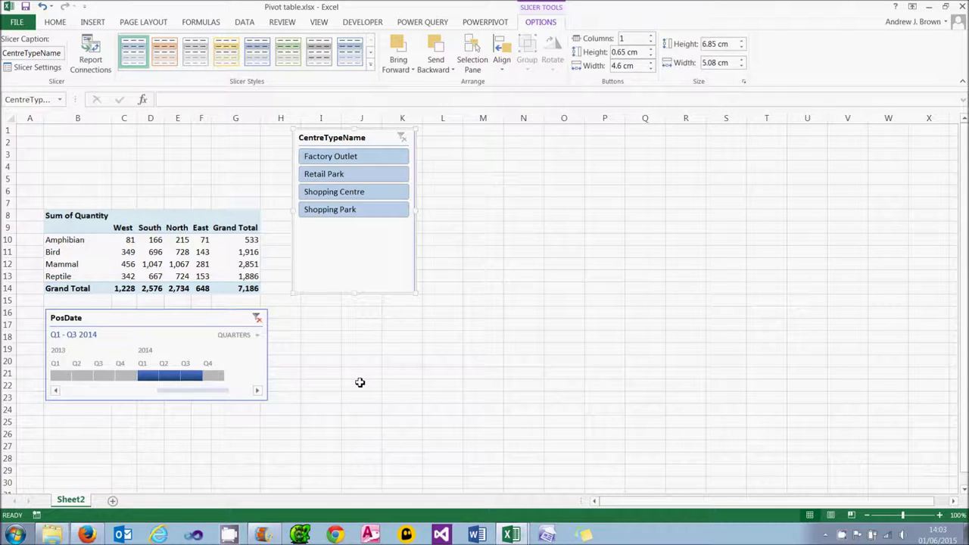
pyautogui.moveTo(229, 269)
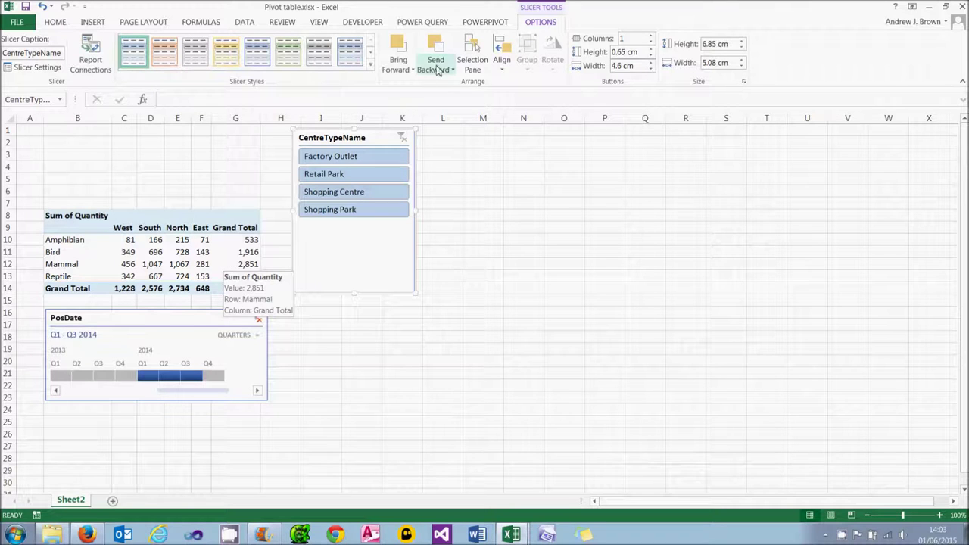
pyautogui.click(477, 24)
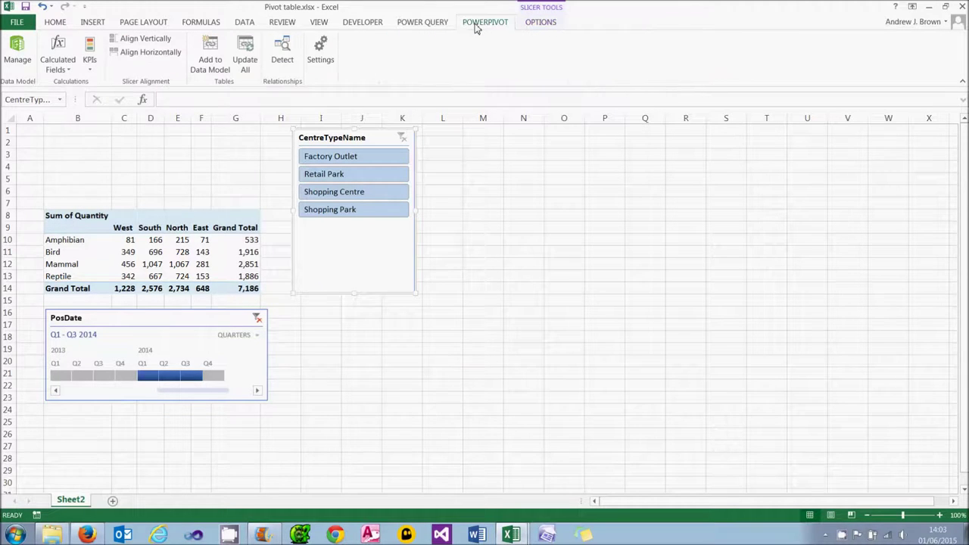
# From the PowerPivot data model window, create a single PivotTable on a new worksheet, Sheet10.
pyautogui.click(16, 51)
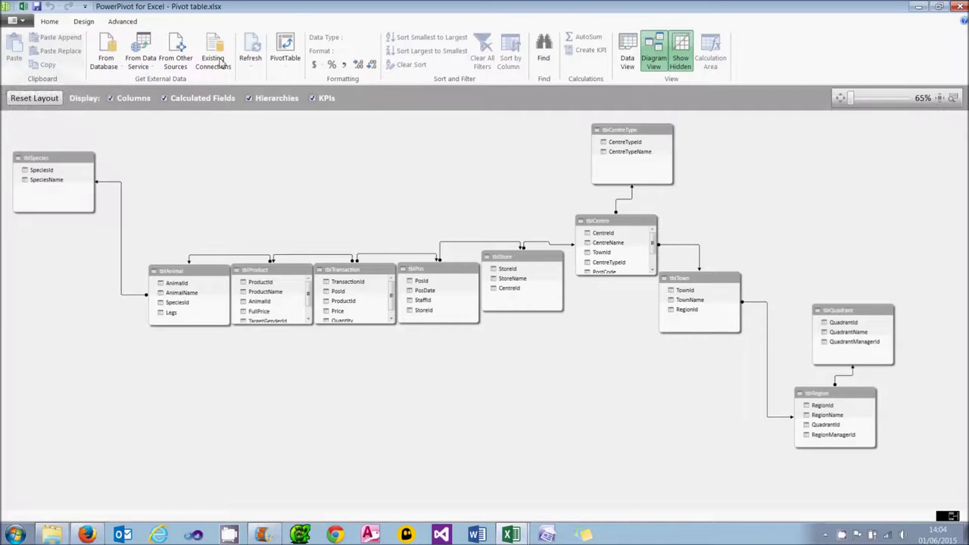
pyautogui.click(284, 55)
pyautogui.click(295, 81)
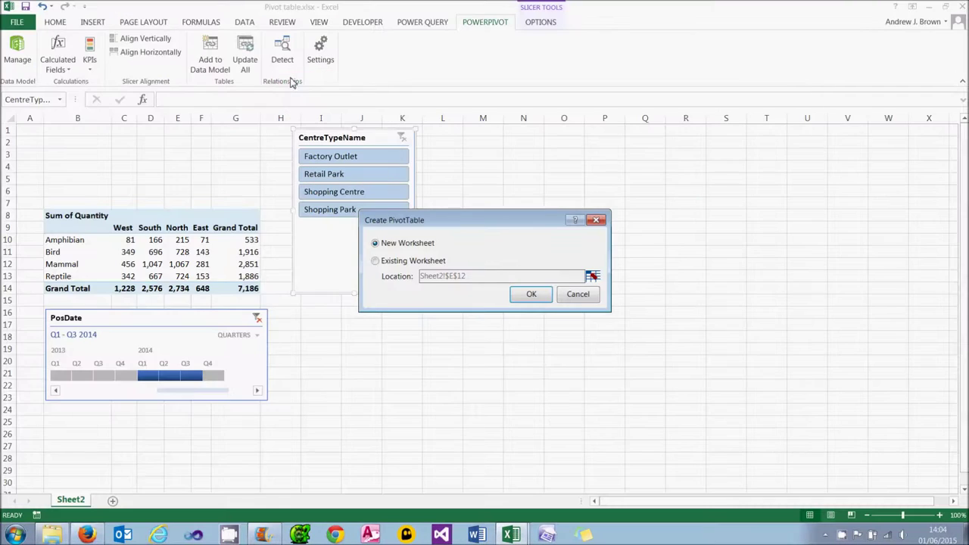
pyautogui.click(530, 295)
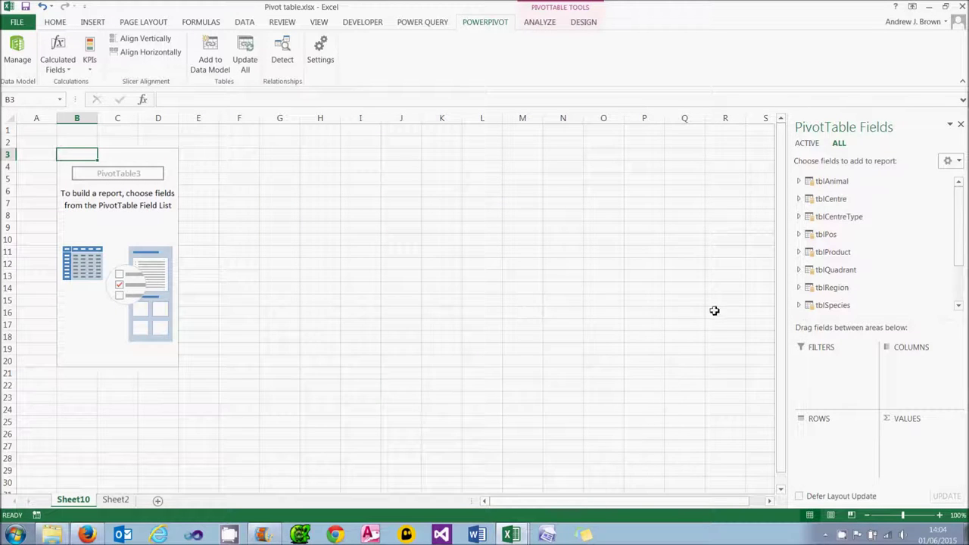
# Lay out the Sheet10 pivot with quadrant names as rows, species as columns, Quantity as values.
pyautogui.click(799, 270)
pyautogui.moveTo(827, 295); pyautogui.dragTo(811, 444)
pyautogui.click(960, 291)
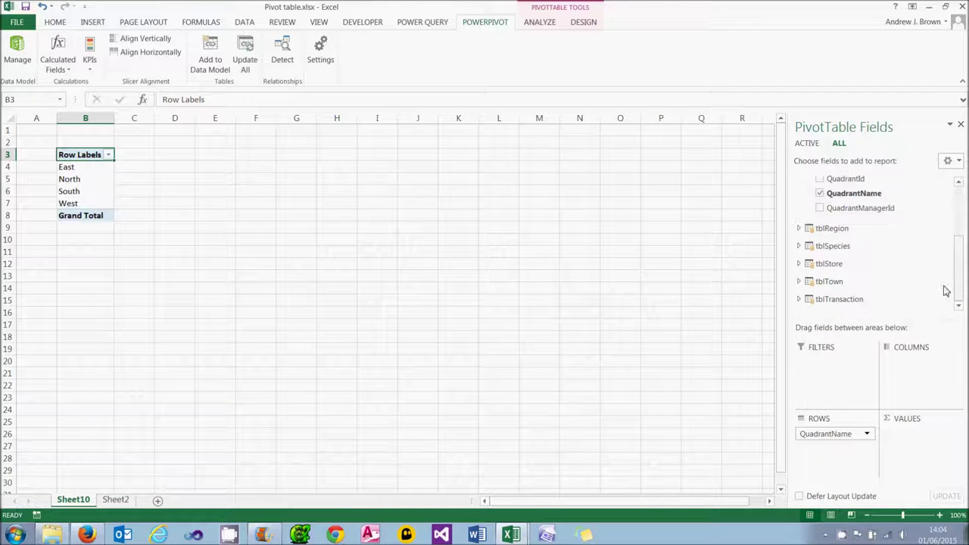
pyautogui.click(799, 246)
pyautogui.moveTo(833, 271); pyautogui.dragTo(913, 390)
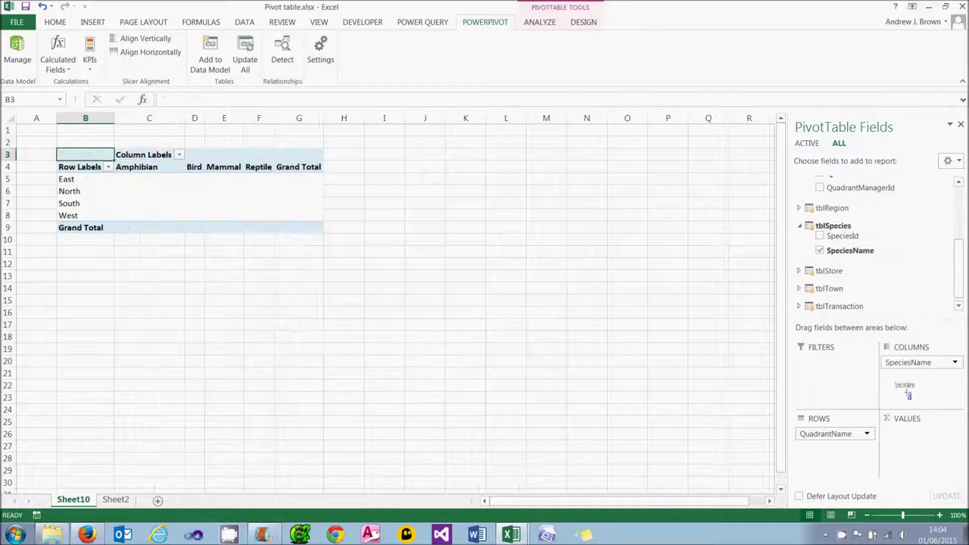
pyautogui.click(808, 308)
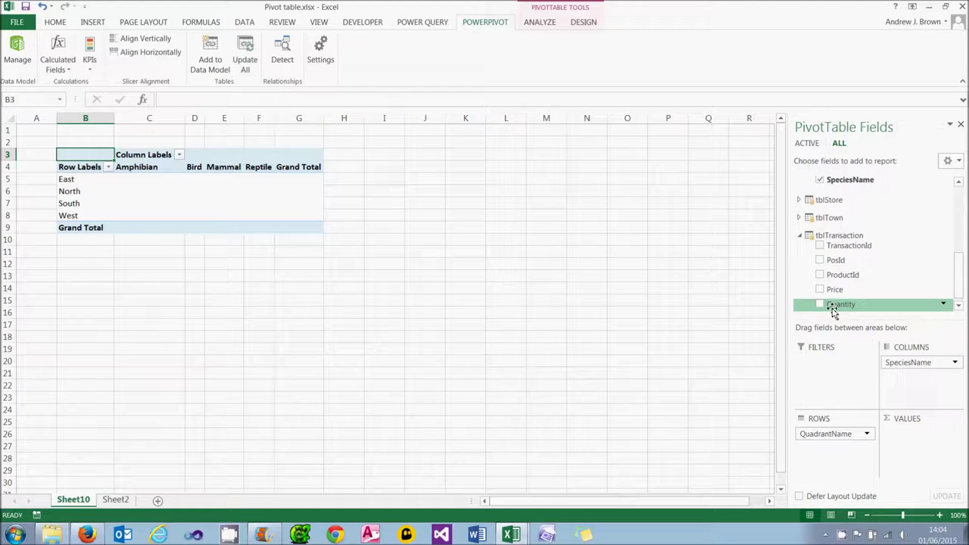
pyautogui.moveTo(833, 306); pyautogui.dragTo(901, 439)
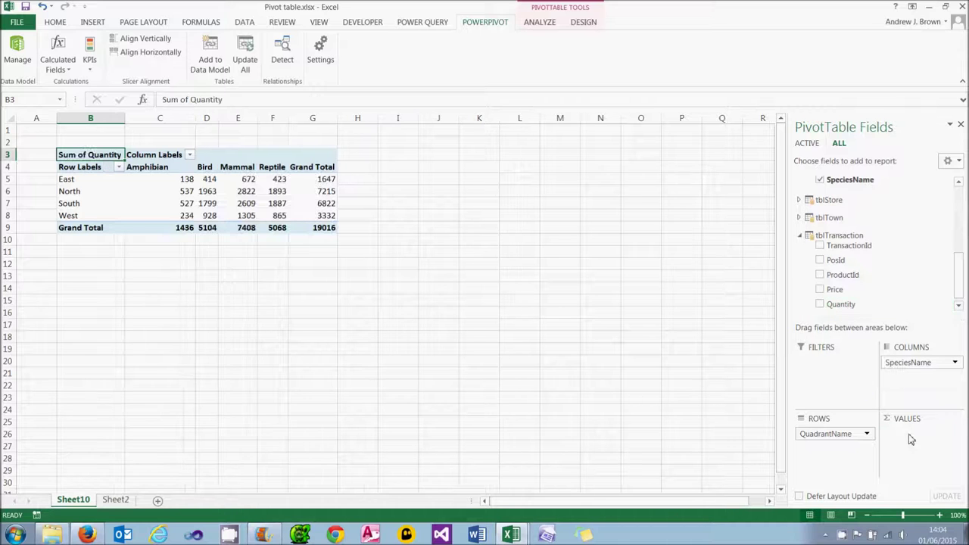
# Summarise the Quantity value field by Count instead of Sum, totalling 13904.
pyautogui.click(954, 436)
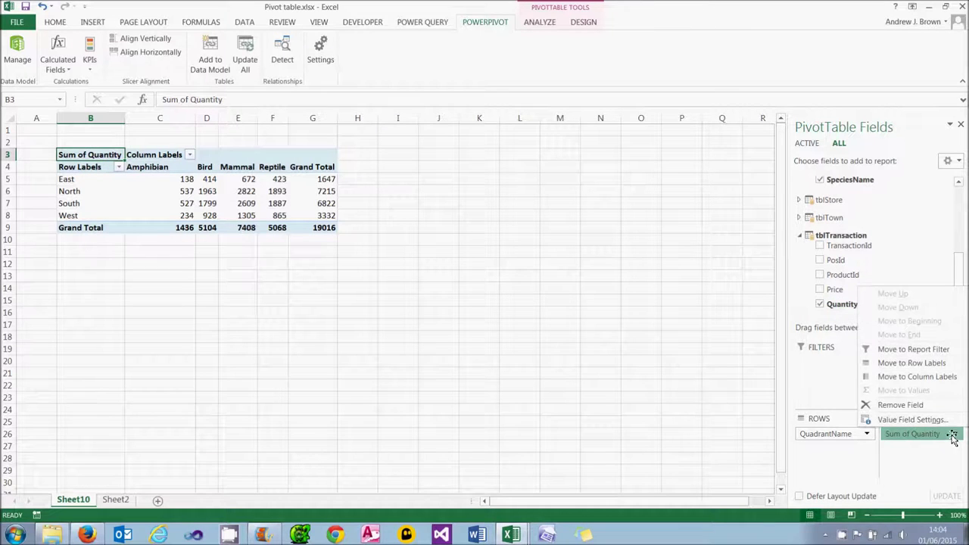
pyautogui.click(920, 417)
pyautogui.click(224, 245)
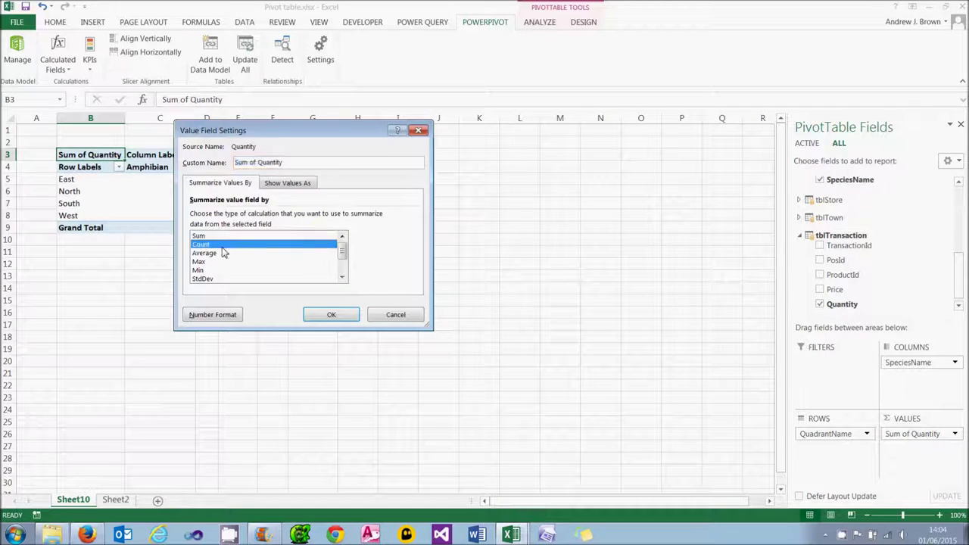
pyautogui.click(325, 315)
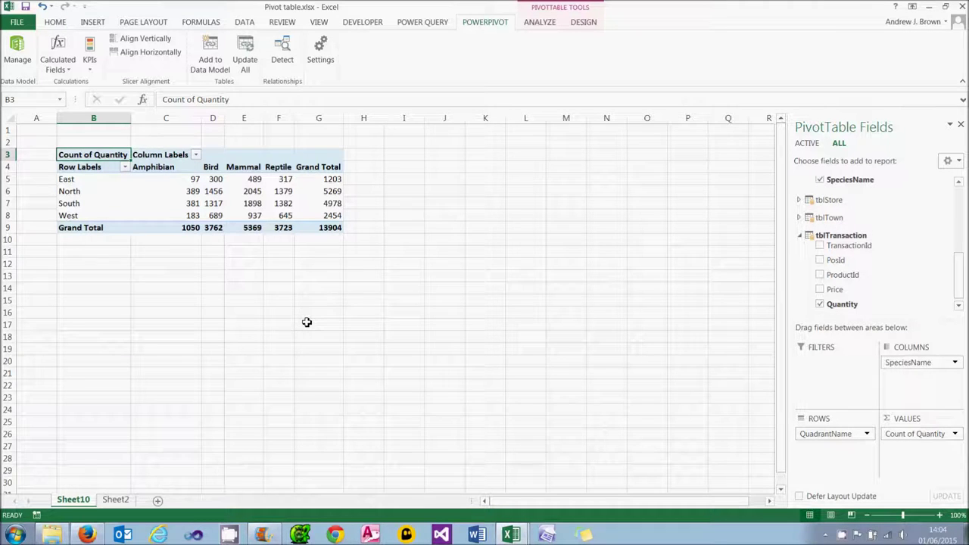
pyautogui.click(577, 25)
# Rename PivotTable3 on Sheet10 to CountSales.
pyautogui.click(553, 24)
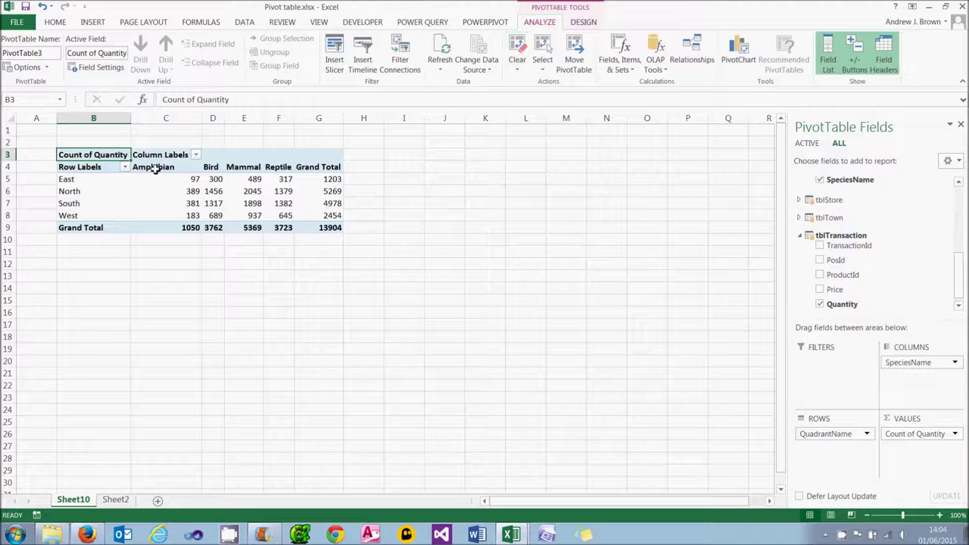
pyautogui.moveTo(53, 55)
pyautogui.mouseDown()
pyautogui.moveTo(11, 57)
pyautogui.moveTo(47, 56)
pyautogui.mouseUp()
pyautogui.write('CountSales')
# Rename the Sheet2 sum pivot table from PivotTable1 to TotalSales.
pyautogui.click(115, 500)
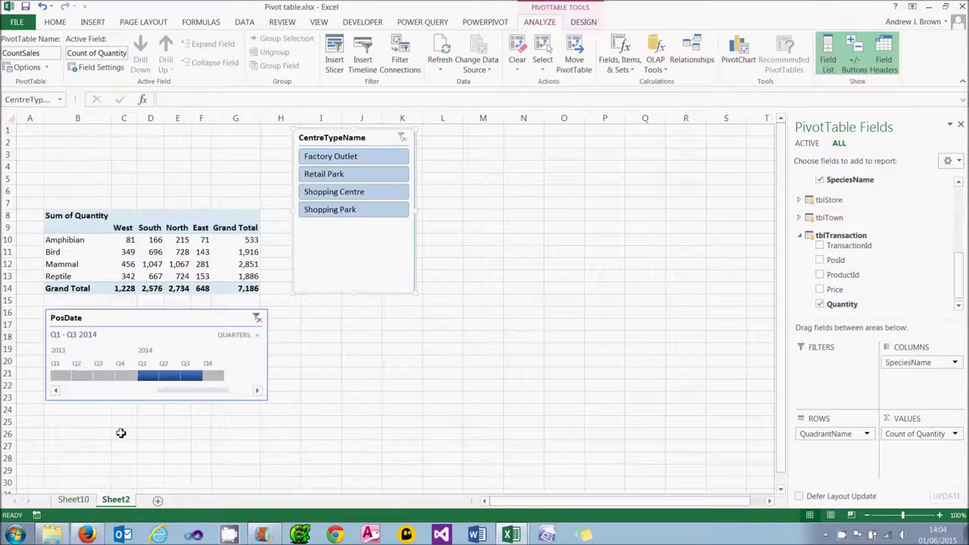
pyautogui.click(151, 264)
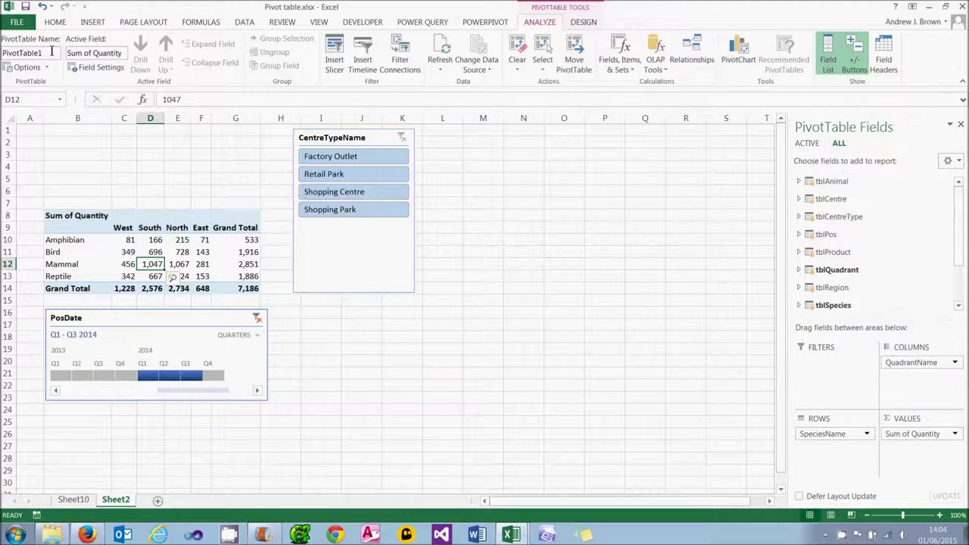
pyautogui.moveTo(2, 53); pyautogui.dragTo(43, 53)
pyautogui.press('BackSpace')
pyautogui.write('TotalSales')
pyautogui.click(324, 138)
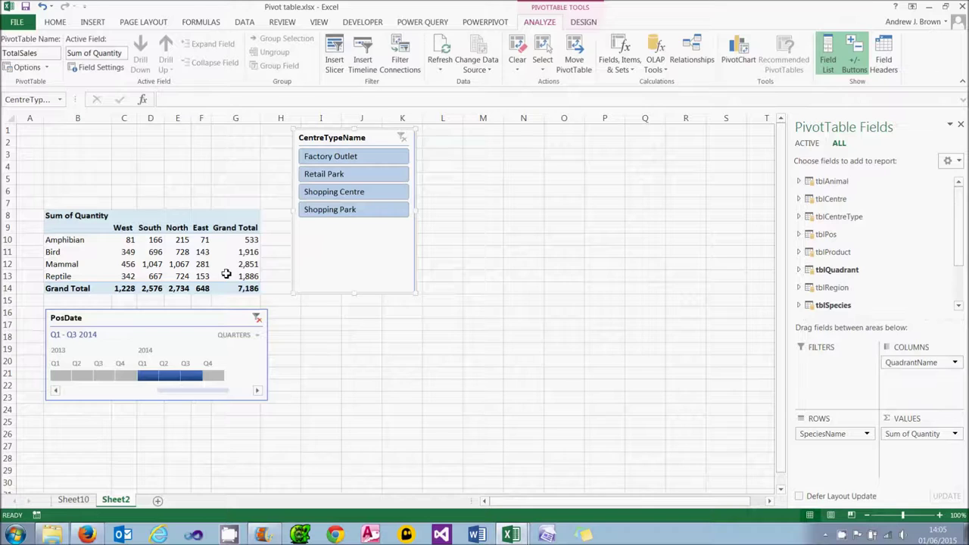
pyautogui.click(202, 320)
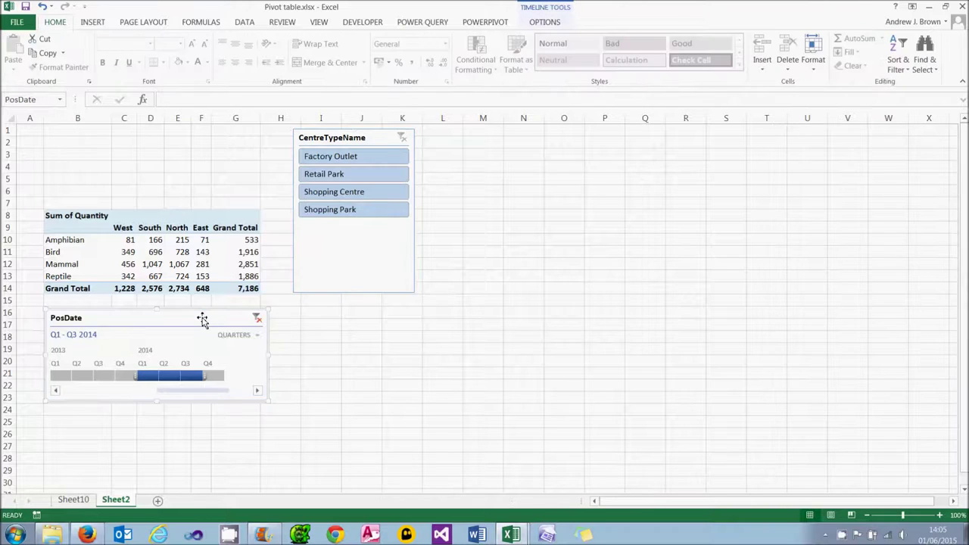
# Tick CountSales in the CentreTypeName slicer's Report Connections so it filters both pivots.
pyautogui.click(312, 337)
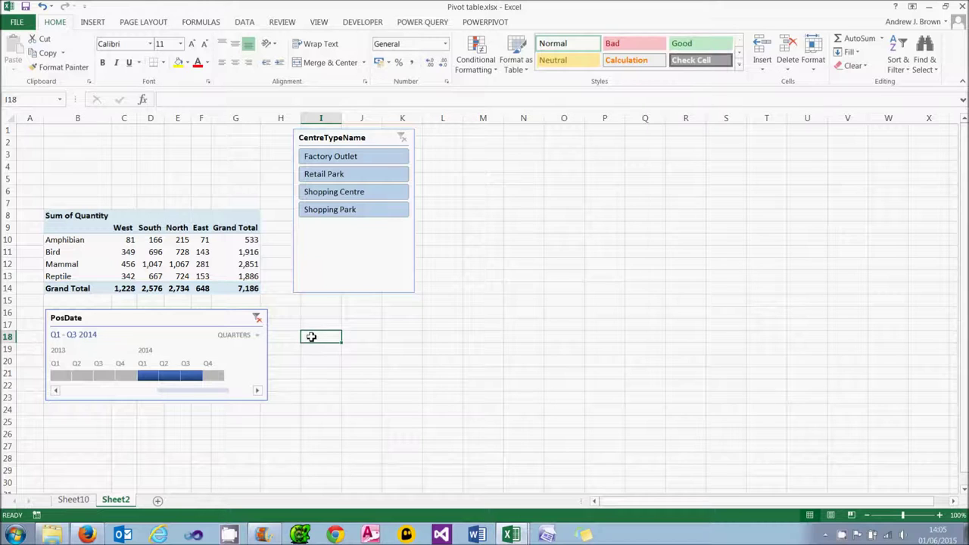
pyautogui.rightClick(336, 141)
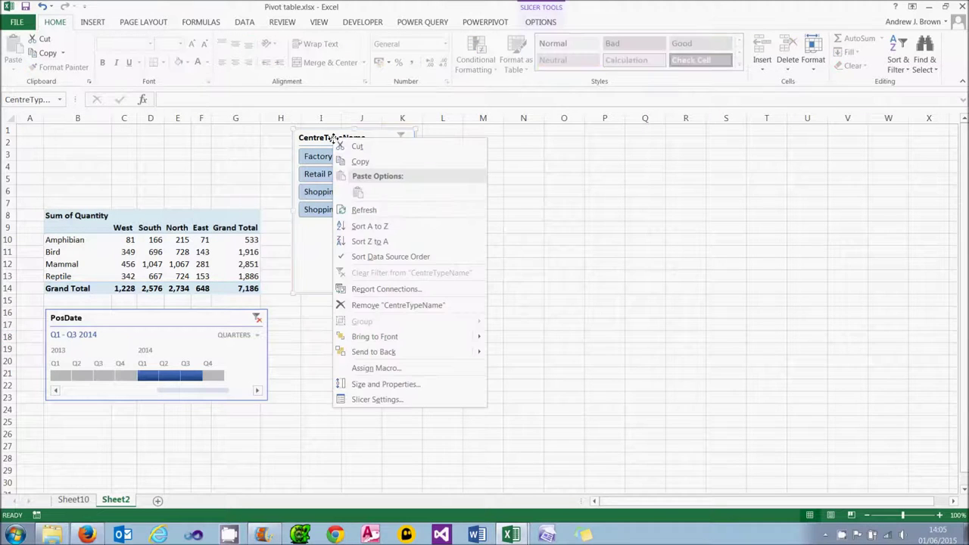
pyautogui.click(405, 294)
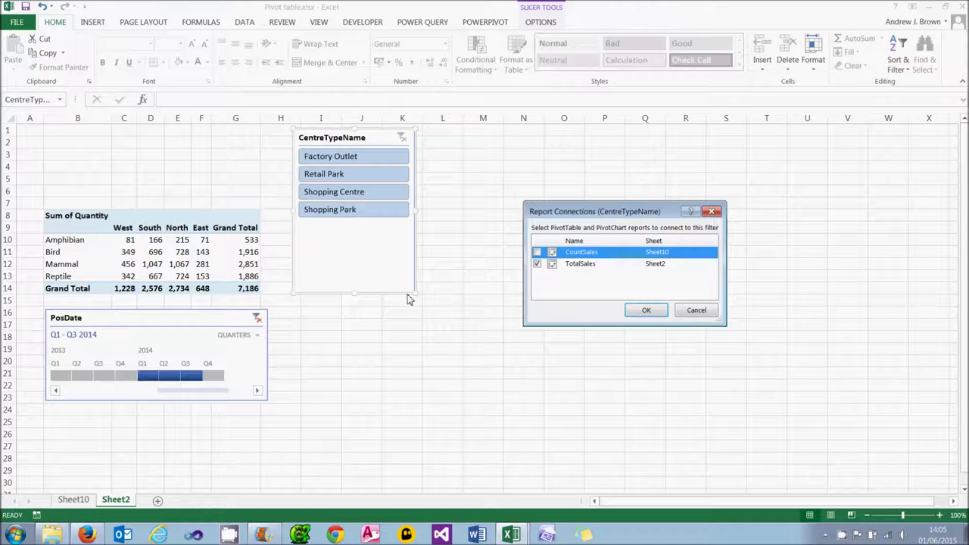
pyautogui.click(537, 252)
pyautogui.click(646, 311)
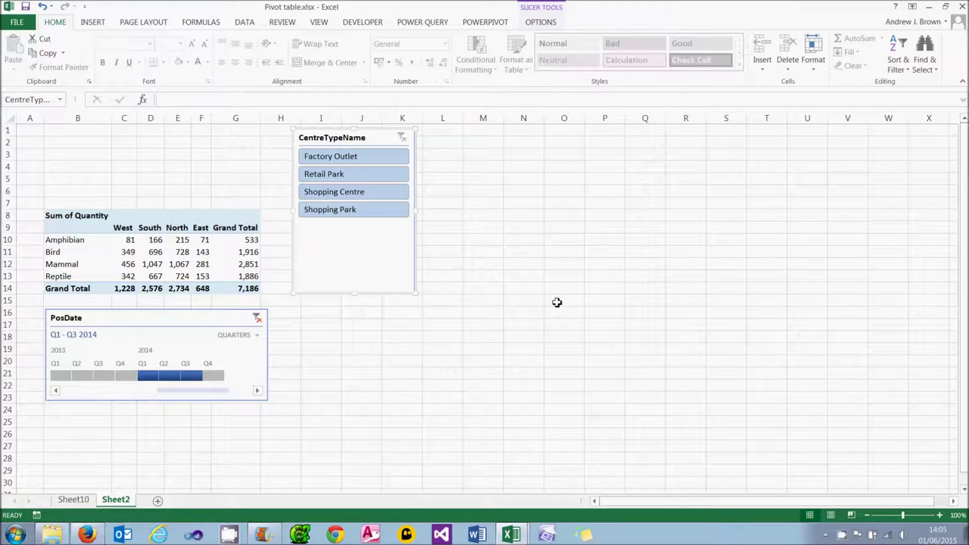
pyautogui.click(74, 500)
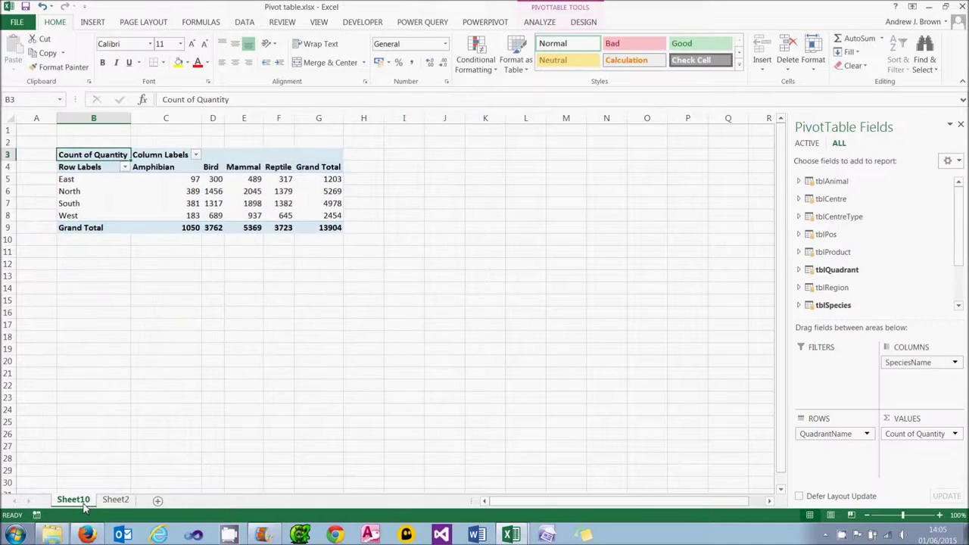
# Select Factory Outlet in the CentreTypeName slicer, dropping TotalSales to 188, North at 115.
pyautogui.click(175, 182)
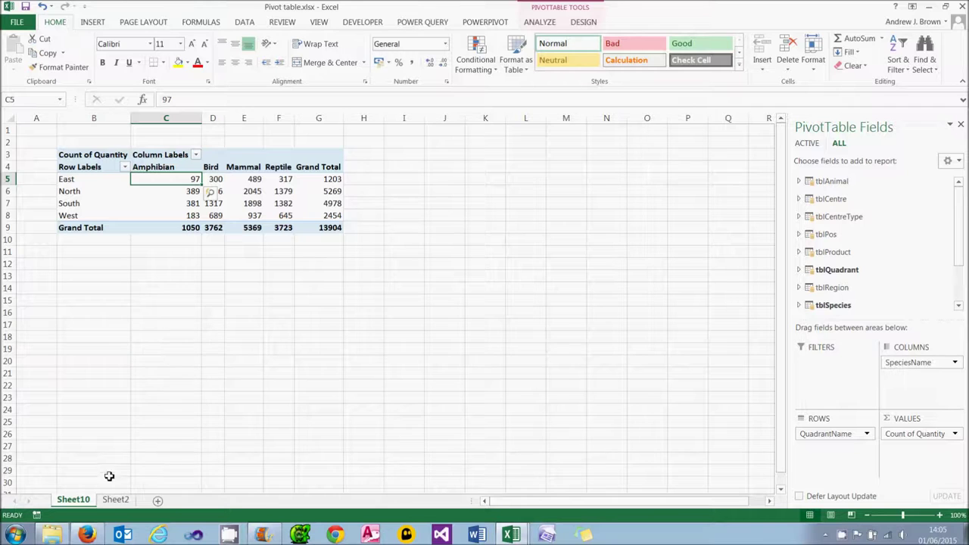
pyautogui.click(116, 500)
pyautogui.click(345, 140)
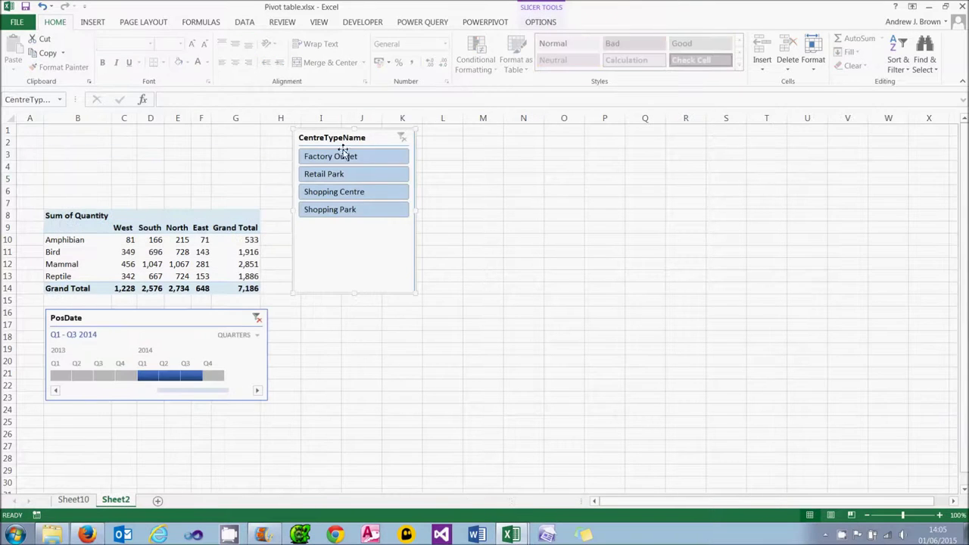
pyautogui.click(343, 157)
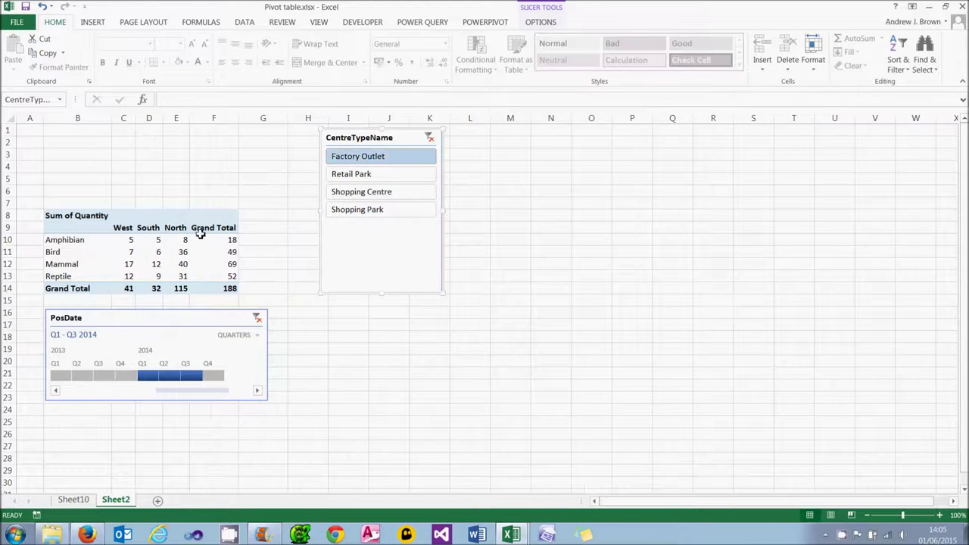
pyautogui.click(68, 504)
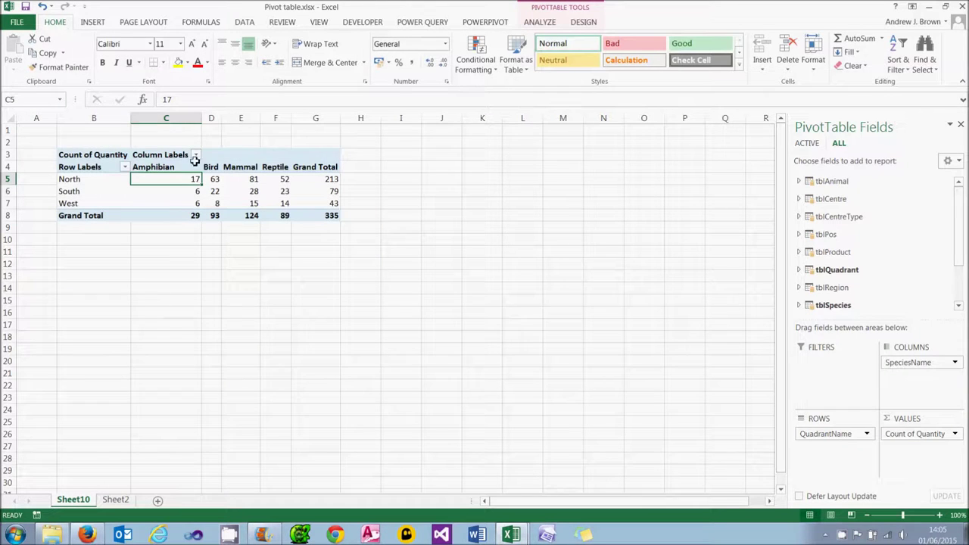
pyautogui.moveTo(181, 179)
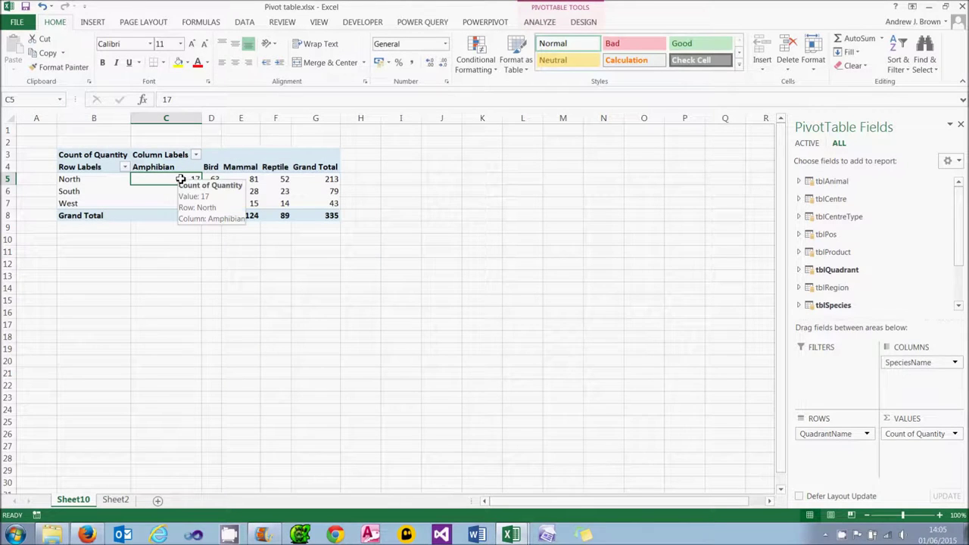
pyautogui.click(115, 500)
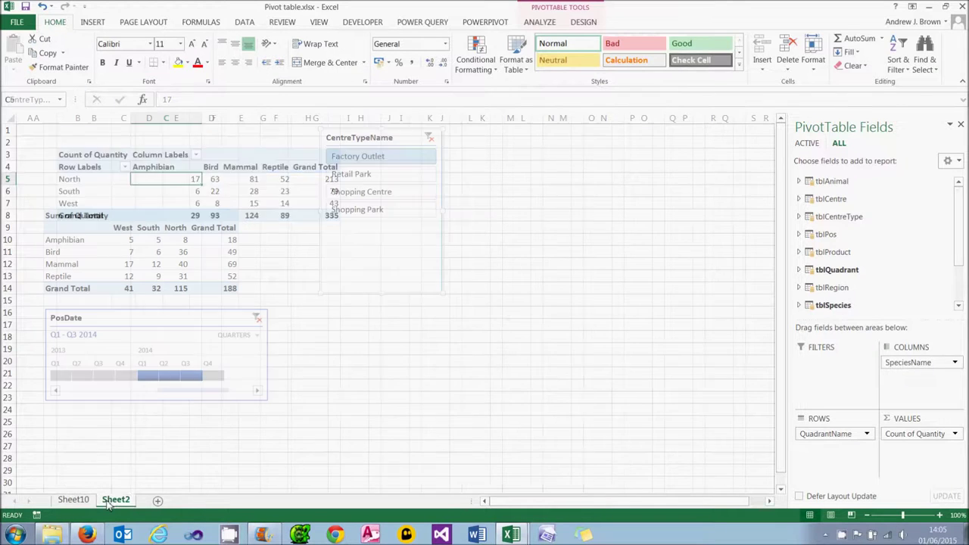
# Tick CountSales in the PosDate timeline's Report Connections, then cancel the dialog.
pyautogui.rightClick(222, 326)
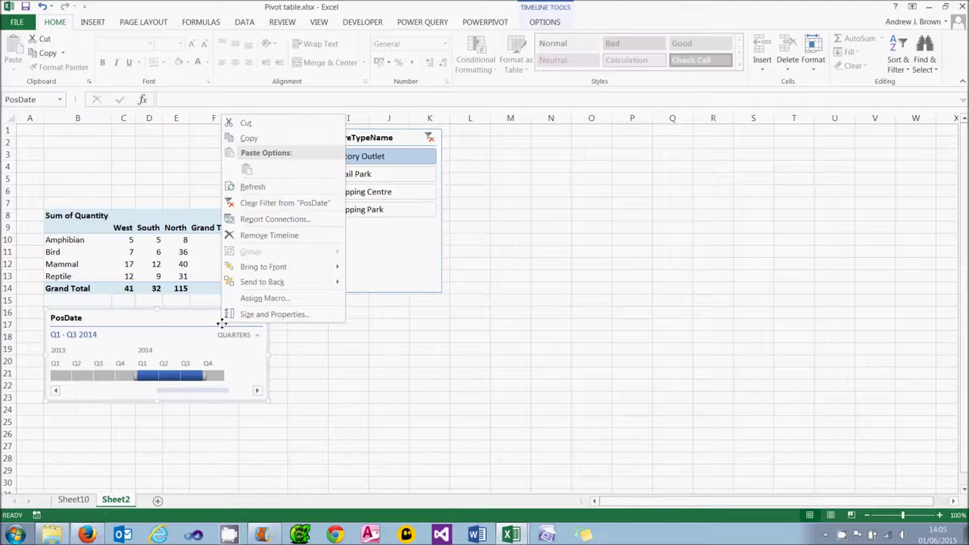
pyautogui.click(270, 219)
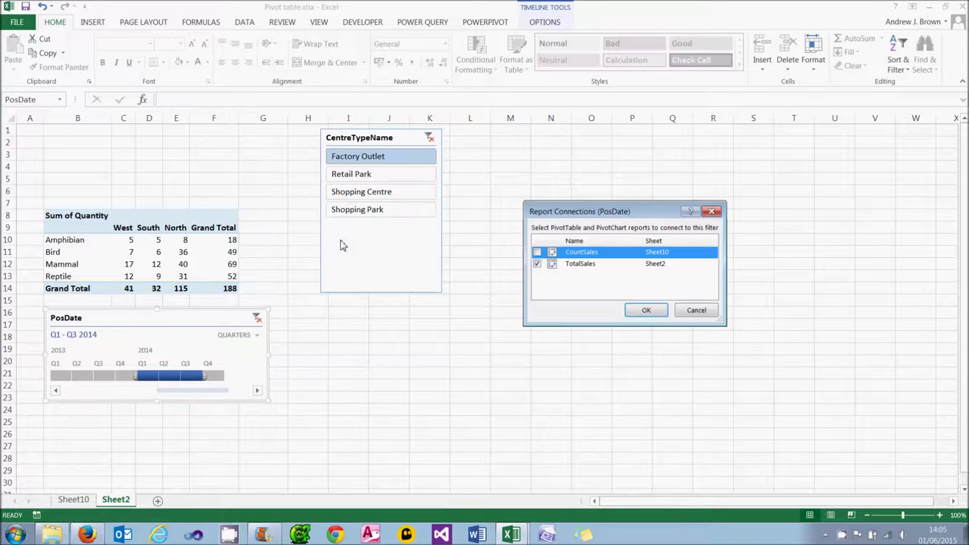
pyautogui.click(537, 253)
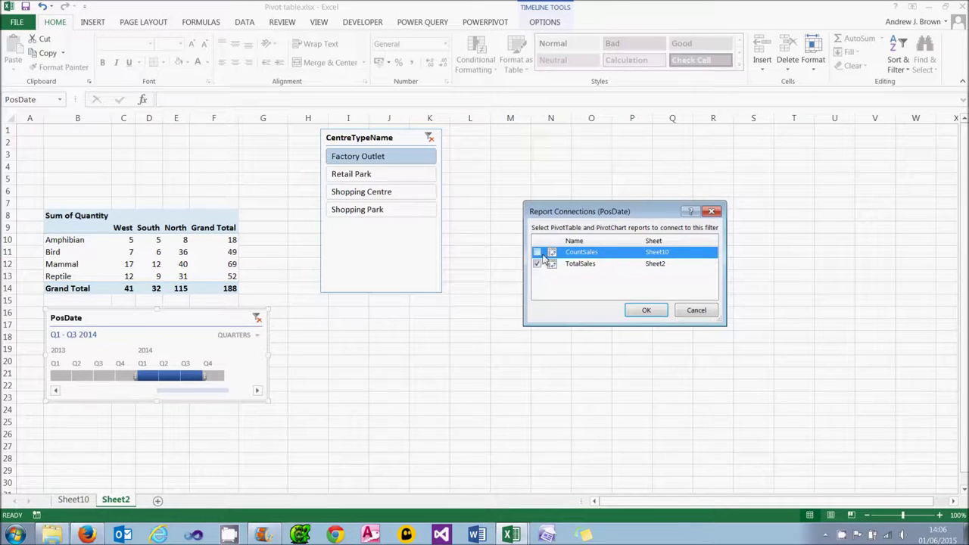
pyautogui.click(696, 310)
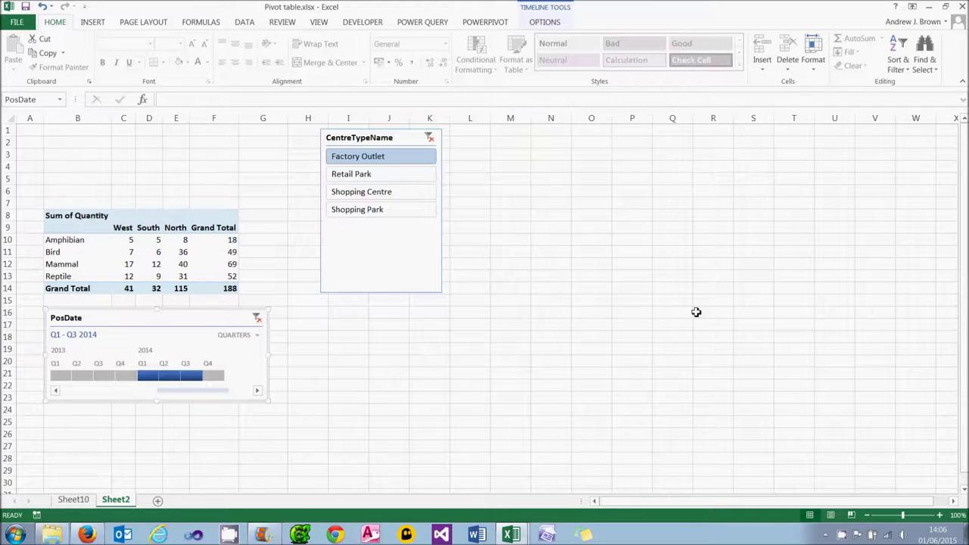
# Connect PosDate to CountSales through Analyze > Filter Connections, cutting the count to 133.
pyautogui.click(67, 499)
pyautogui.click(242, 191)
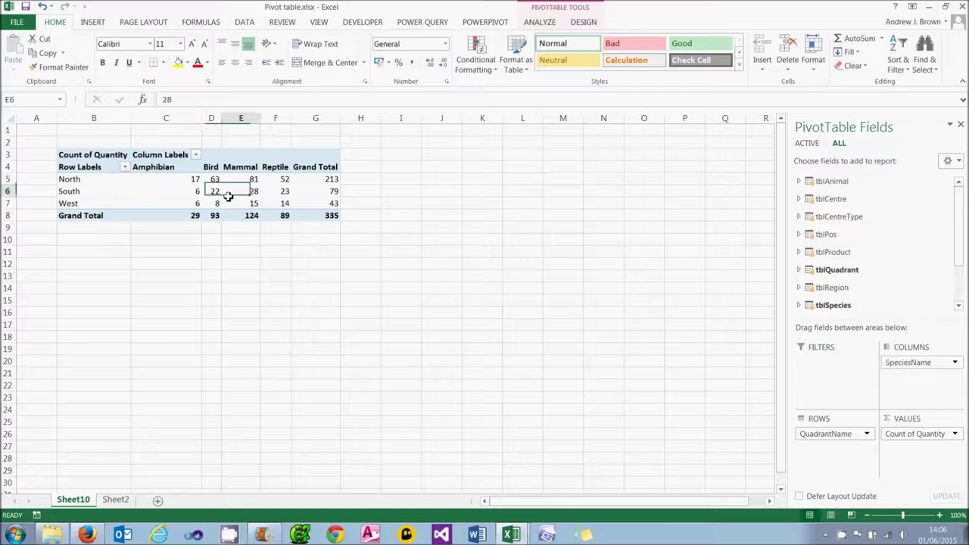
pyautogui.moveTo(228, 209)
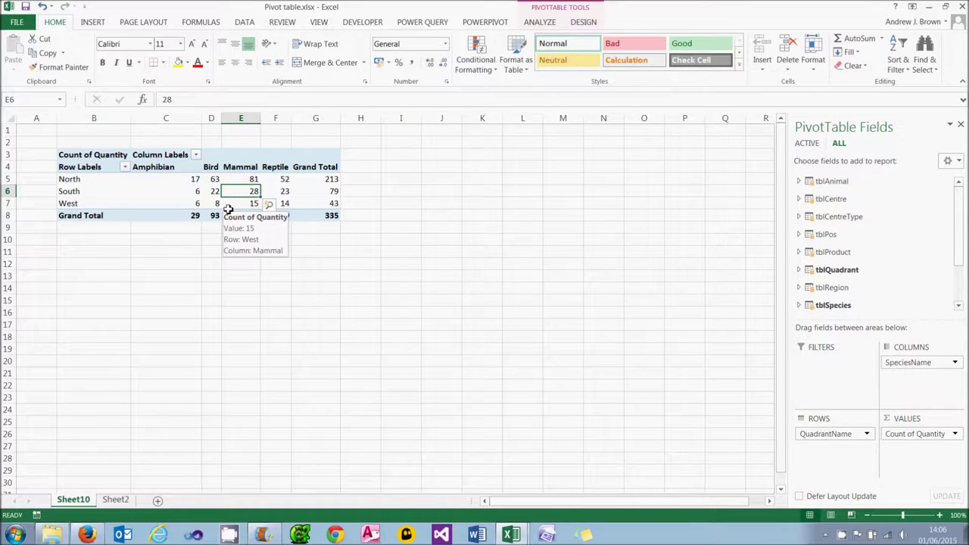
pyautogui.click(583, 22)
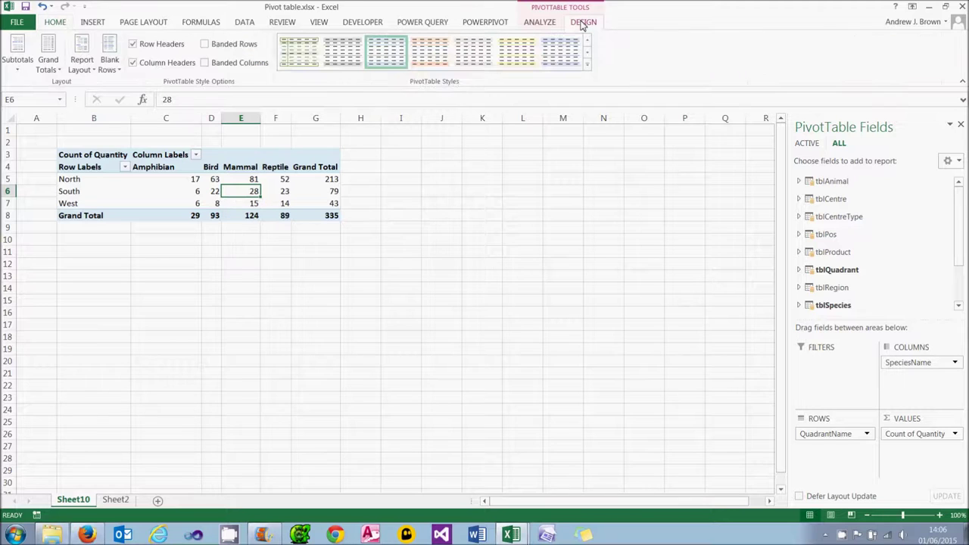
pyautogui.click(488, 23)
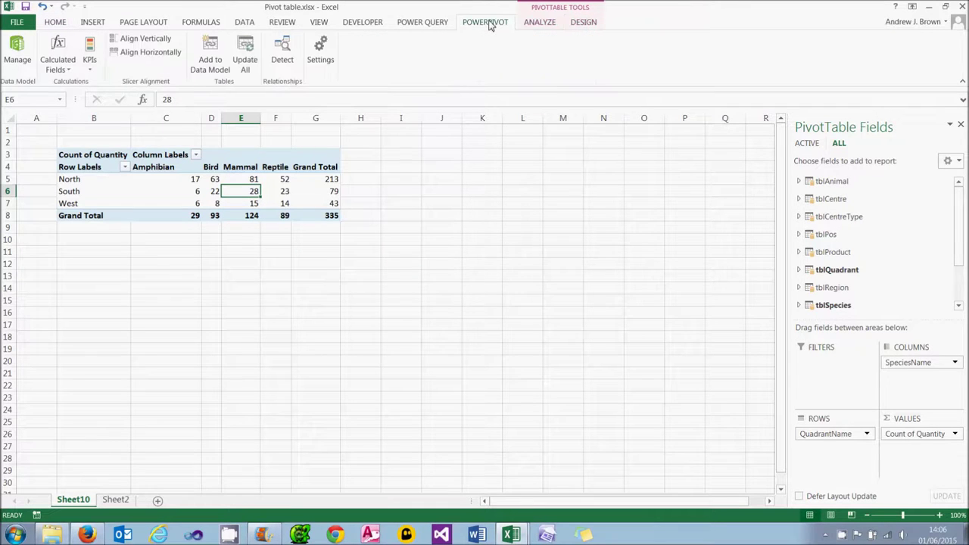
pyautogui.click(543, 24)
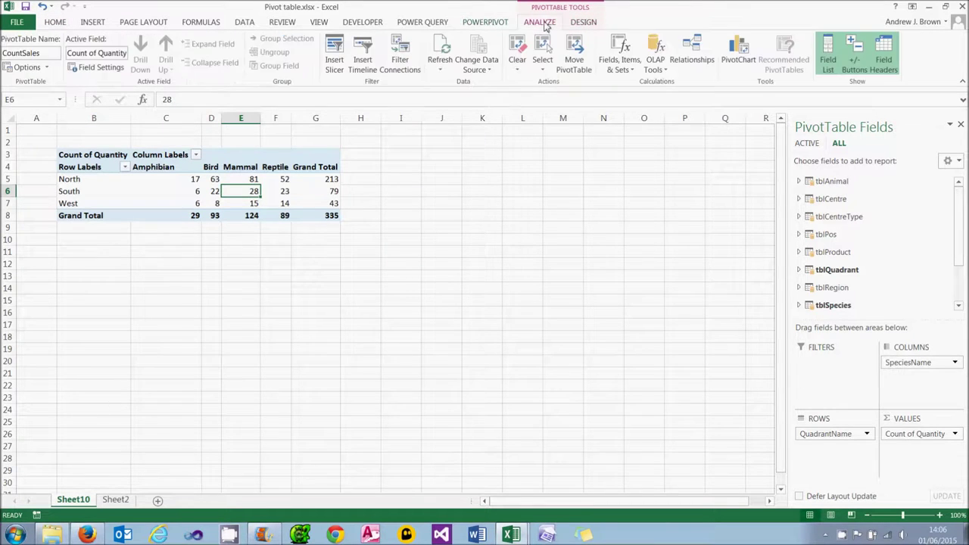
pyautogui.click(399, 69)
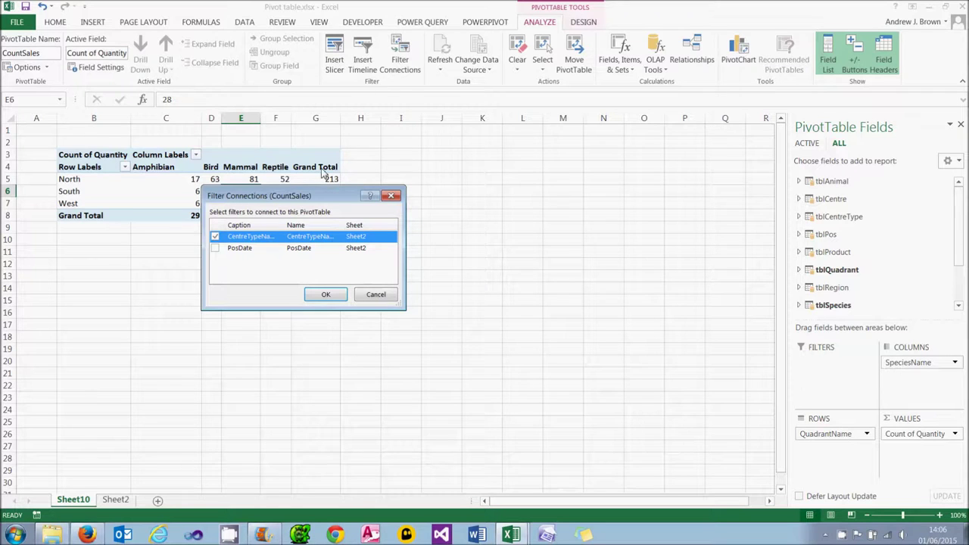
pyautogui.click(216, 248)
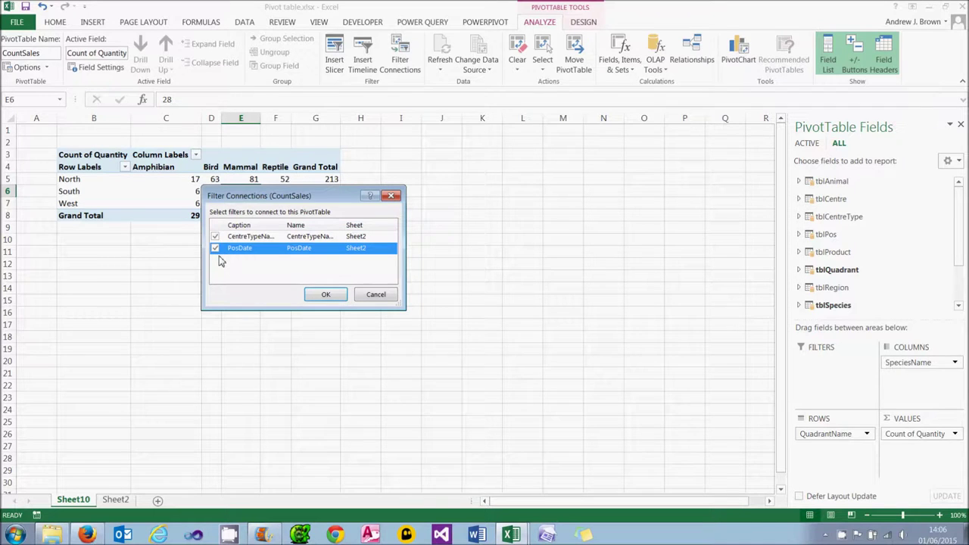
pyautogui.click(333, 296)
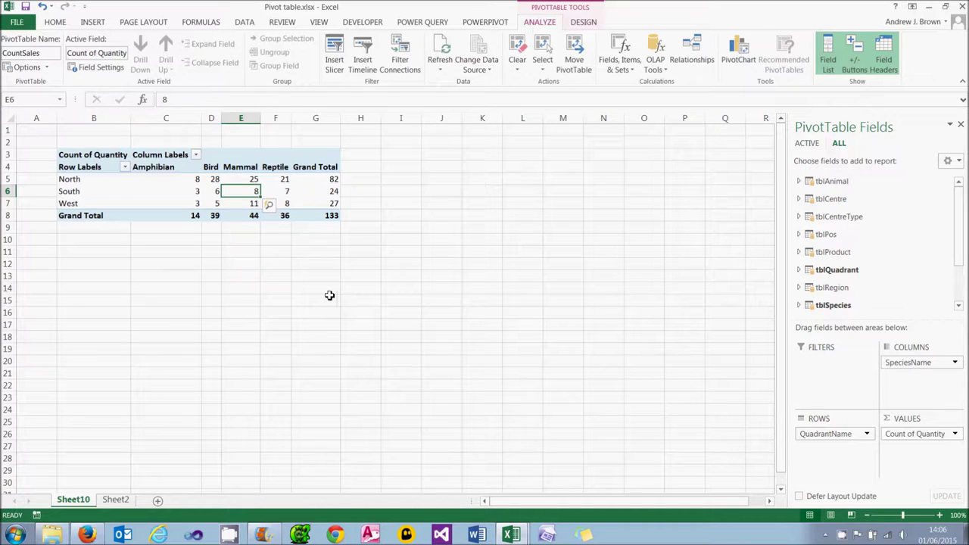
# Pick the Q3 2013 timeline tile, giving TotalSales 67 and a CountSales count of 42.
pyautogui.click(117, 500)
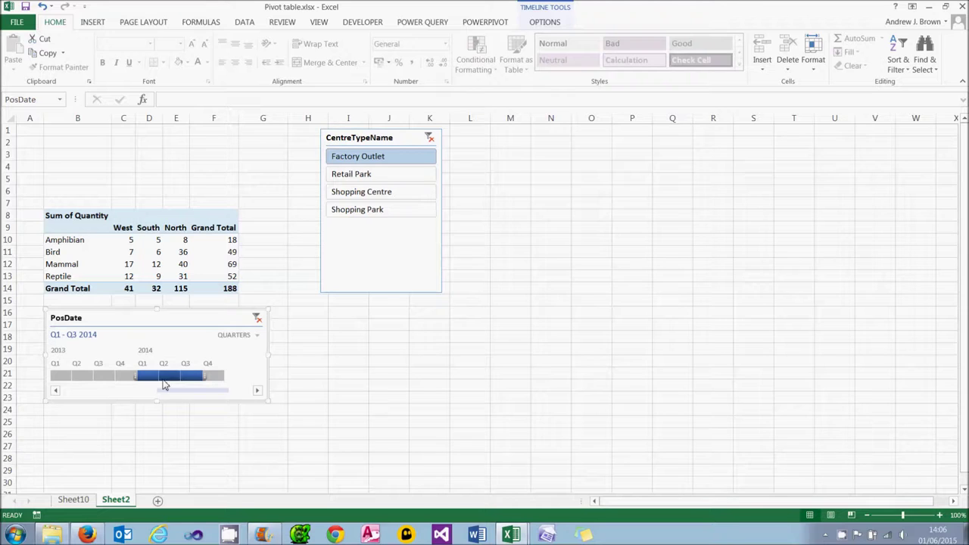
pyautogui.click(99, 376)
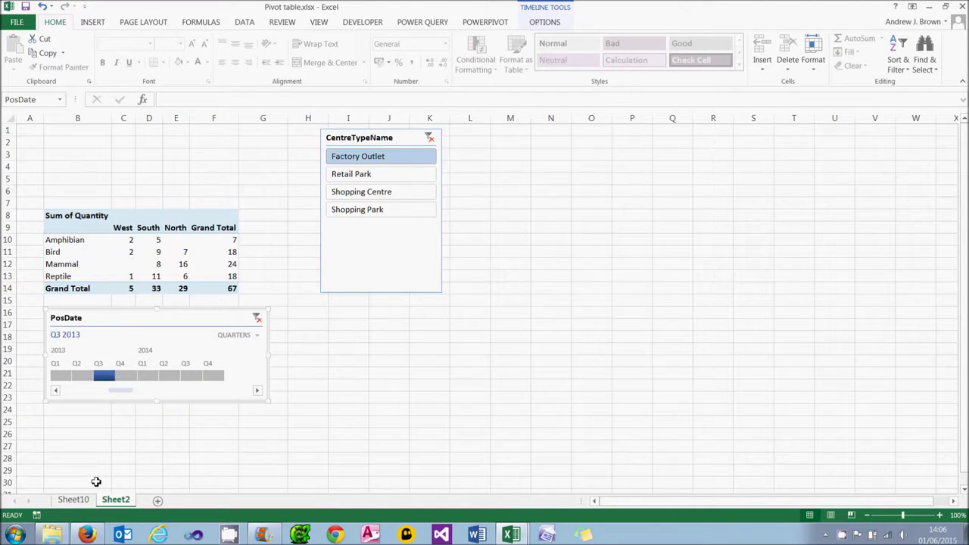
pyautogui.click(72, 500)
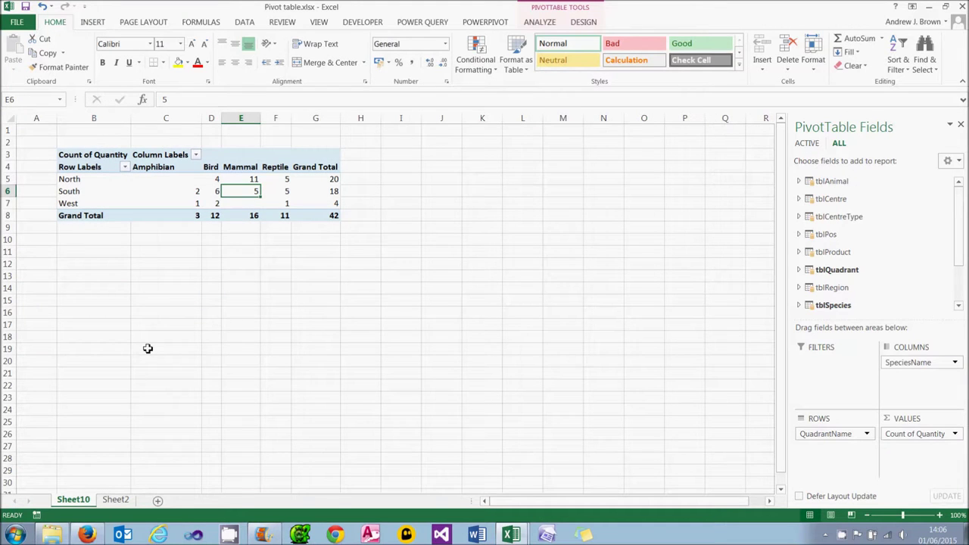